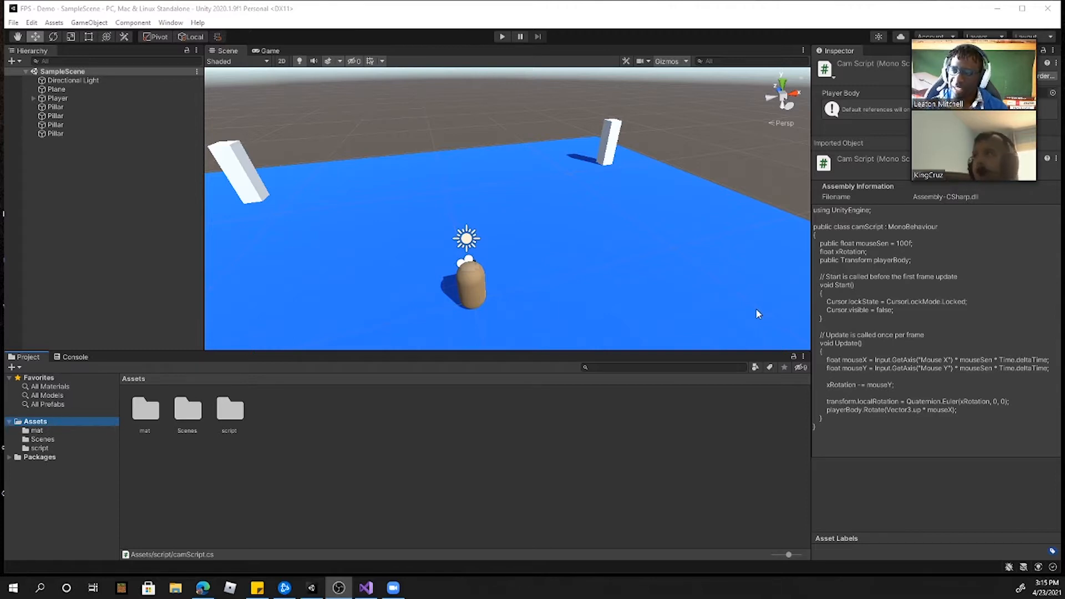
Step: Run the scene in play mode to test the first-person camera's mouse look, and pause it
click(502, 37)
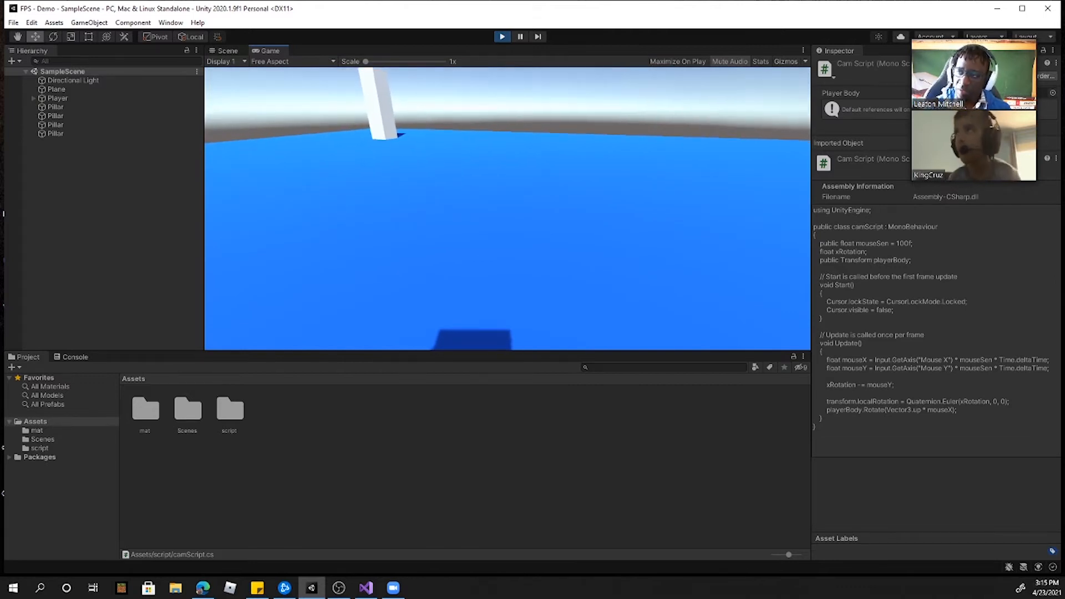
key(Escape)
click(520, 36)
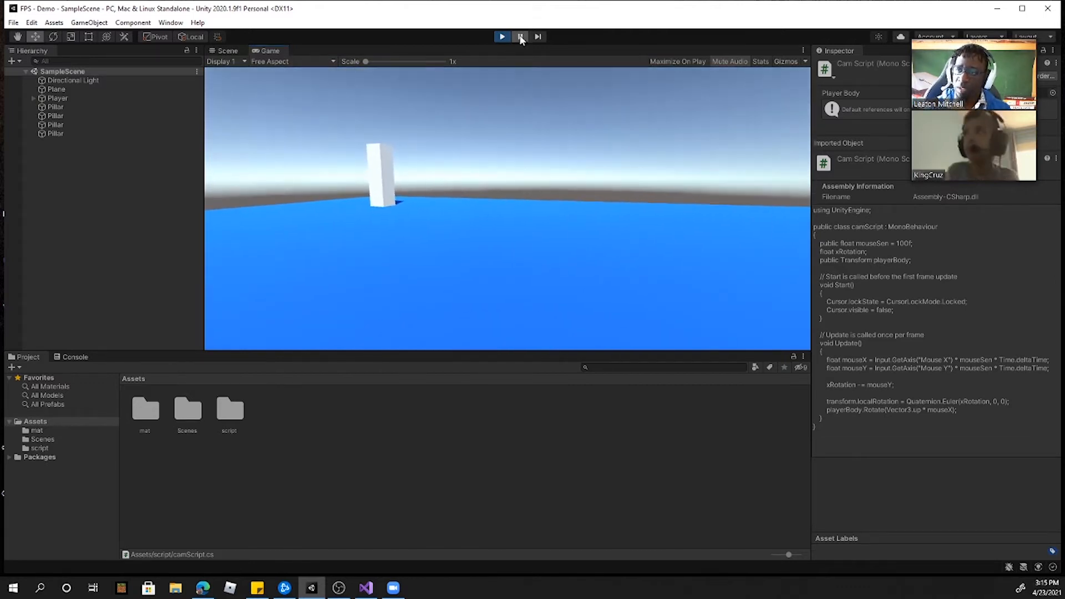
Step: Show the Scene and Game views side by side and check the camera rotation in play mode
click(224, 51)
drag(271, 50, 721, 211)
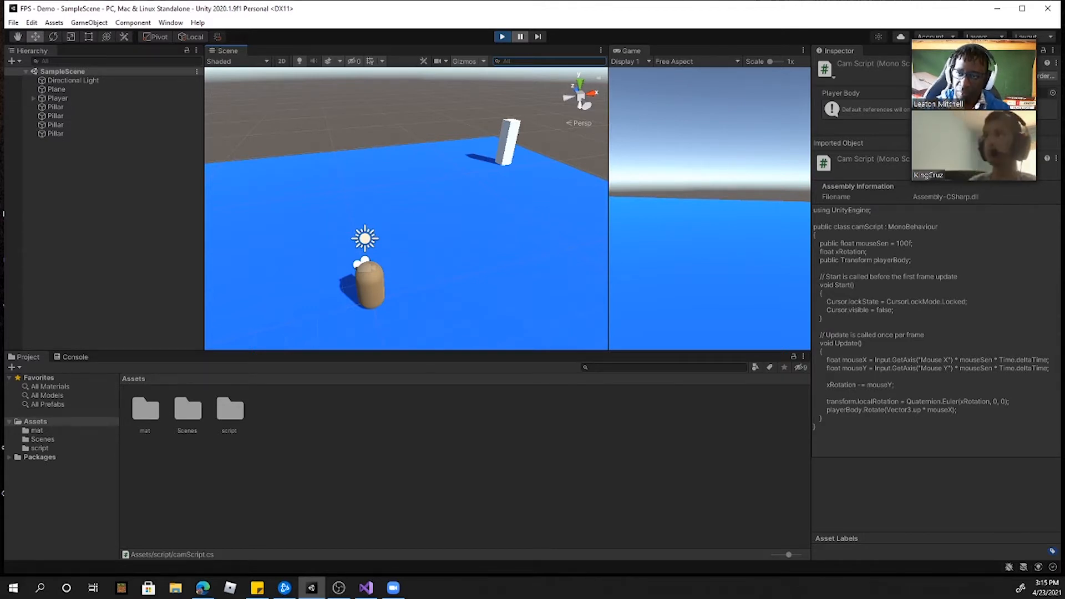
click(710, 209)
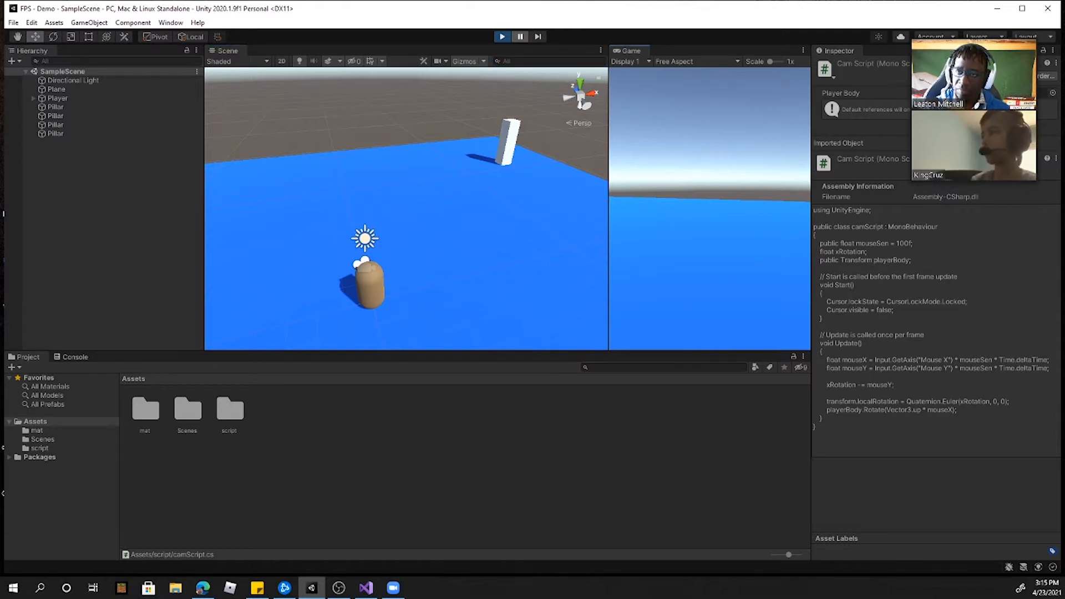
click(520, 38)
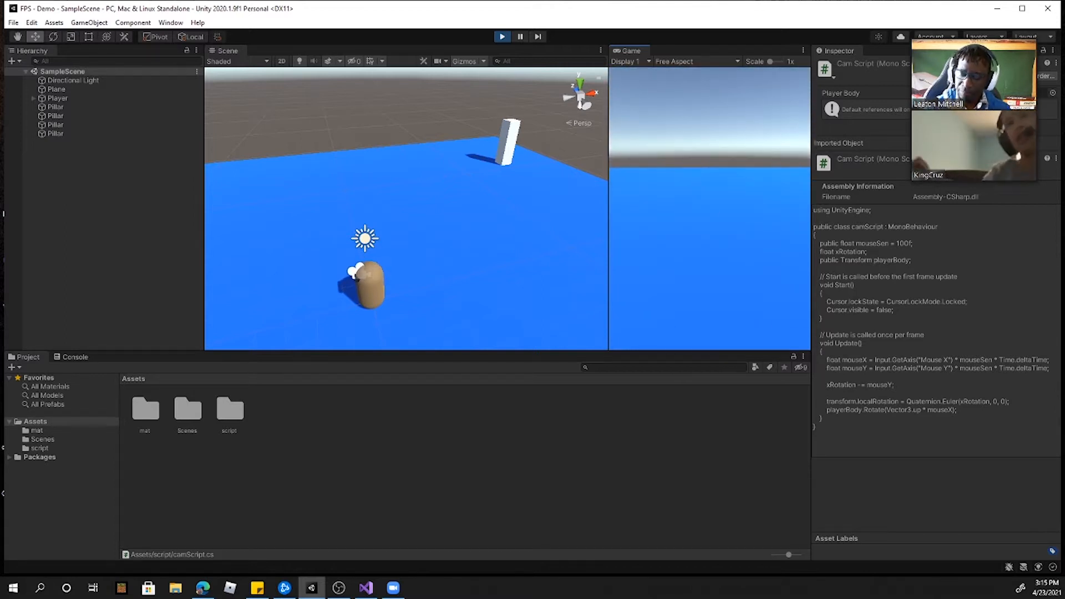
key(Escape)
click(521, 36)
click(502, 37)
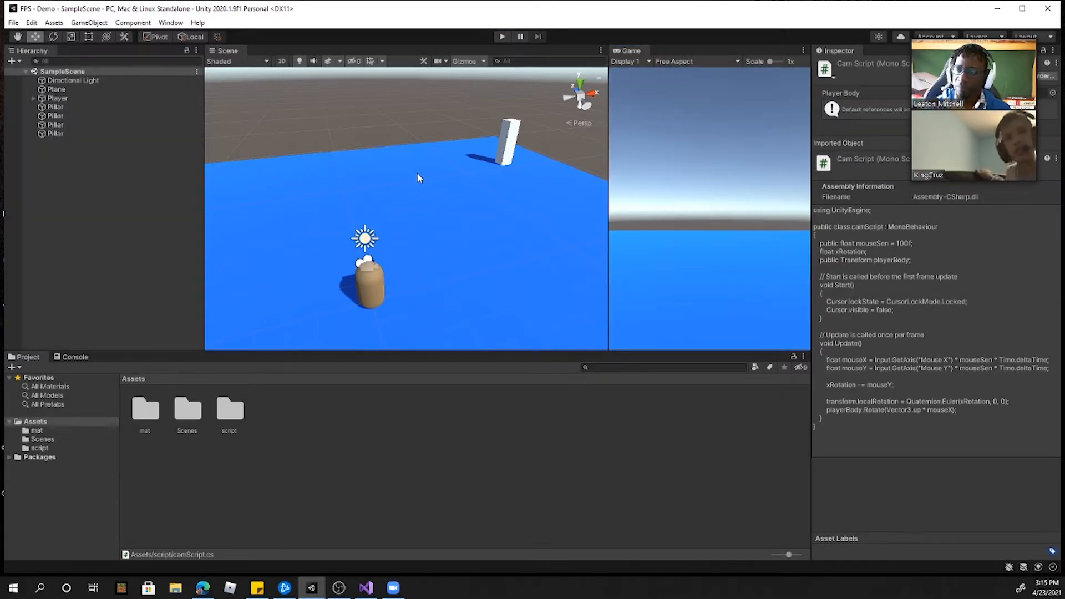
Step: Select the Player object and play-test the scene to watch its camera rotate
click(56, 98)
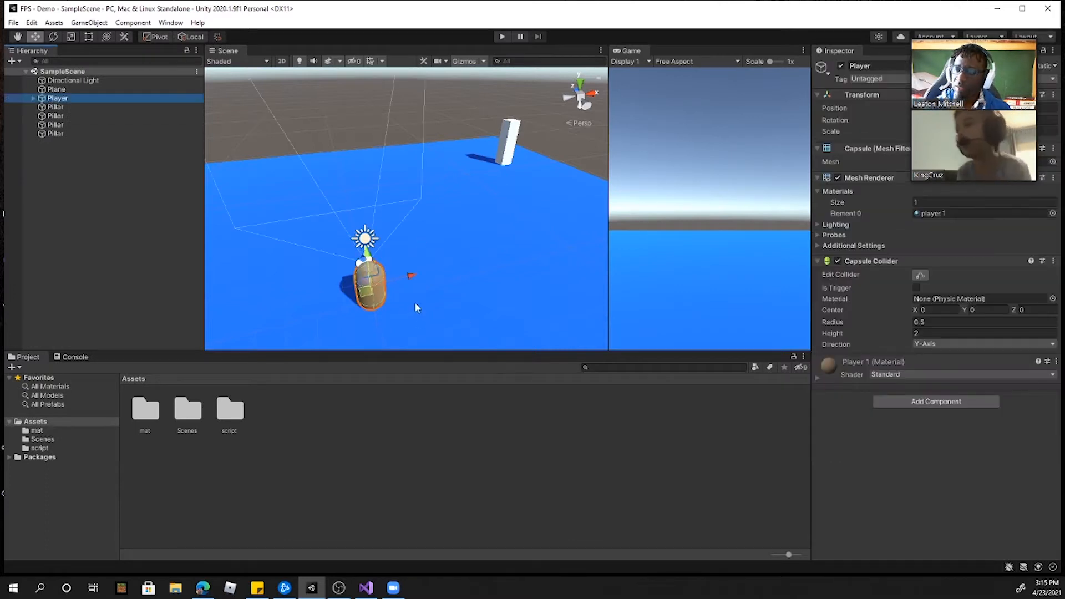
click(502, 37)
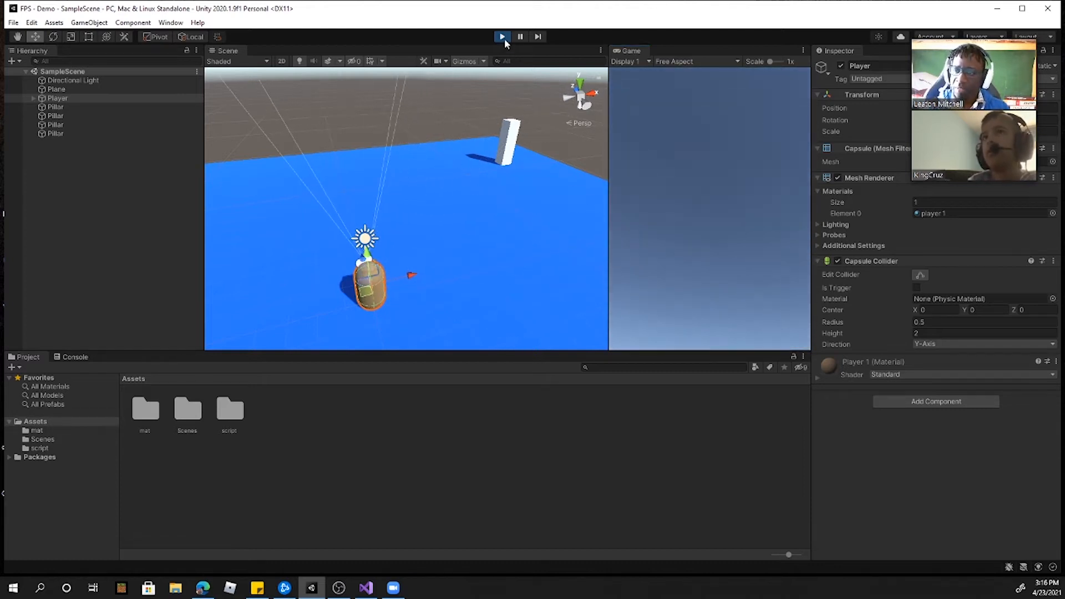
click(502, 37)
Step: Apply the dark "player" material to the floor plane
click(477, 255)
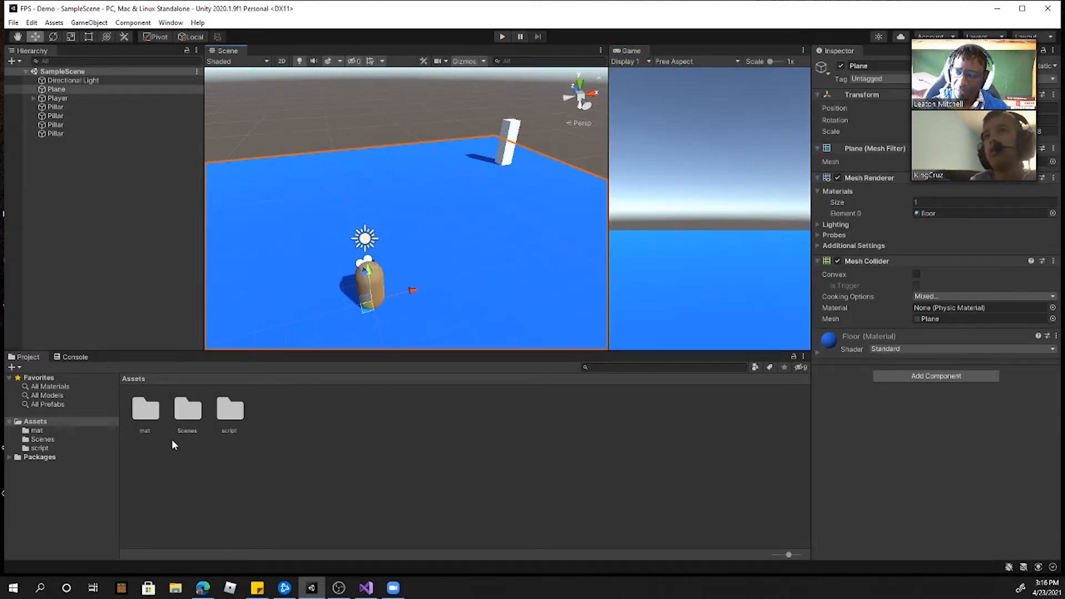
click(53, 386)
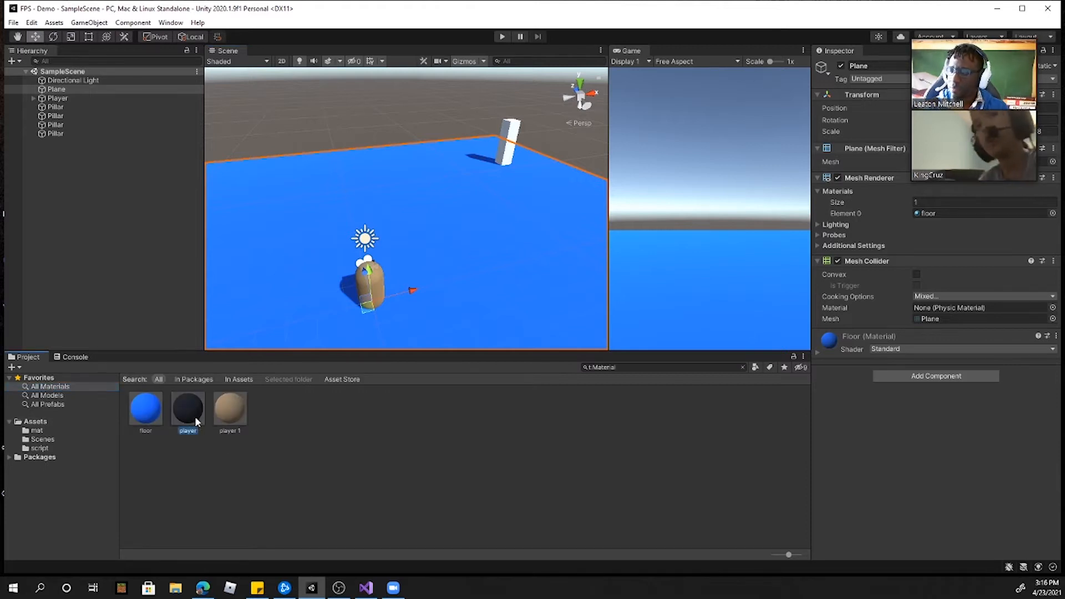
drag(189, 415, 497, 313)
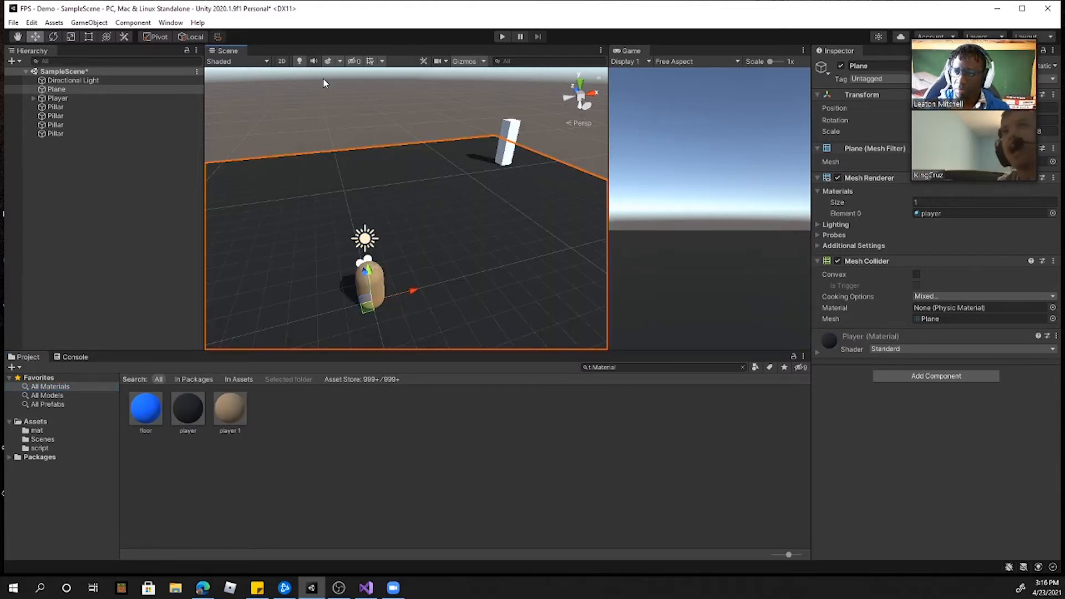
Step: Play-test the scene with the new floor material and inspect the Player's camera rotation, and stop the test
click(502, 37)
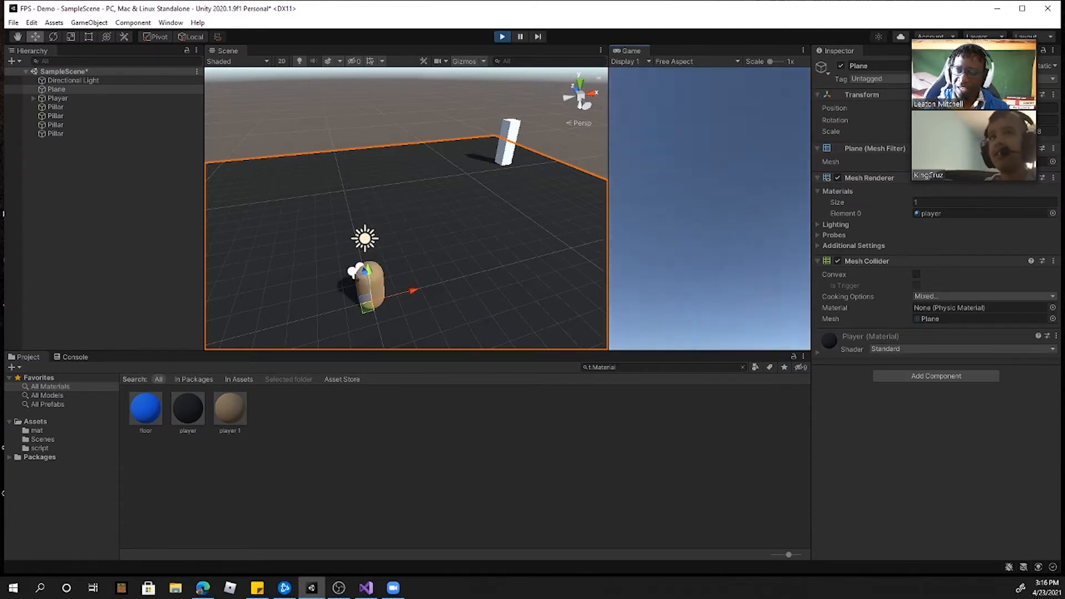
key(super)
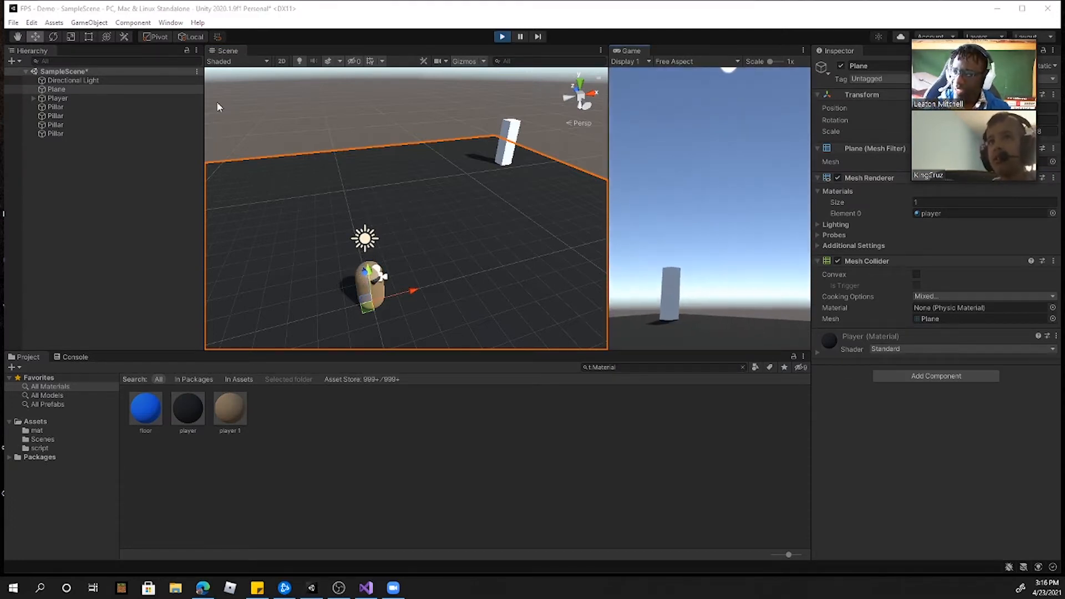
click(69, 97)
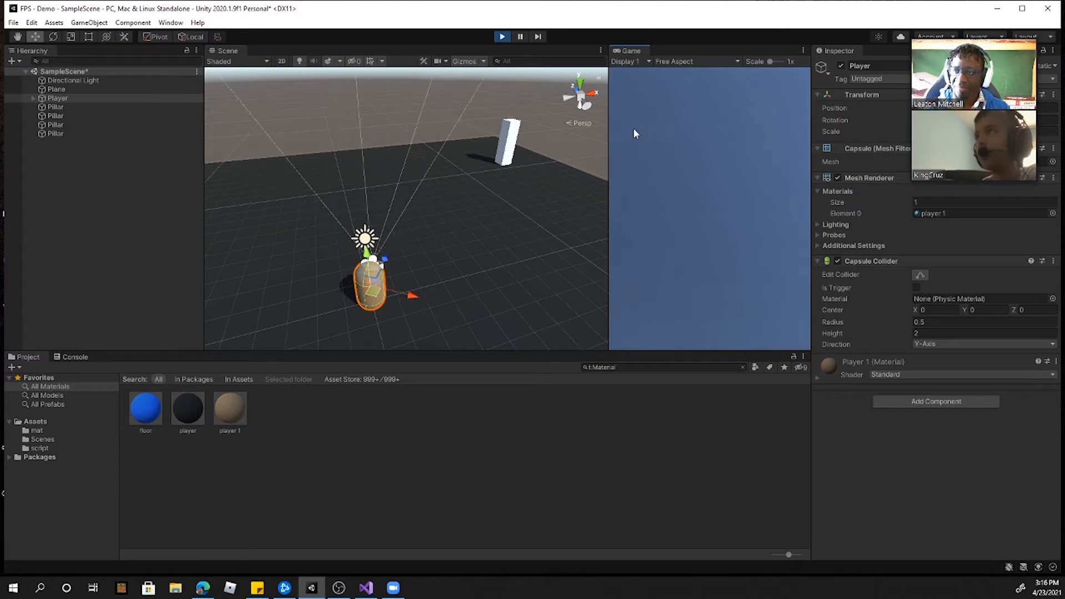
click(502, 37)
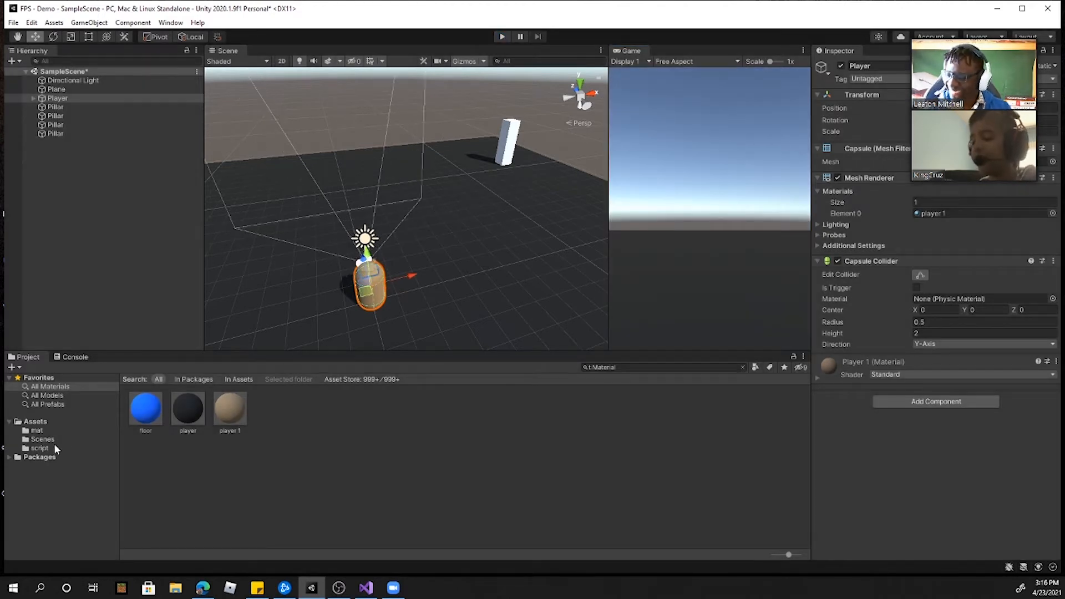
Step: Create a C# script named playerMove in the script folder
click(38, 449)
right_click(208, 415)
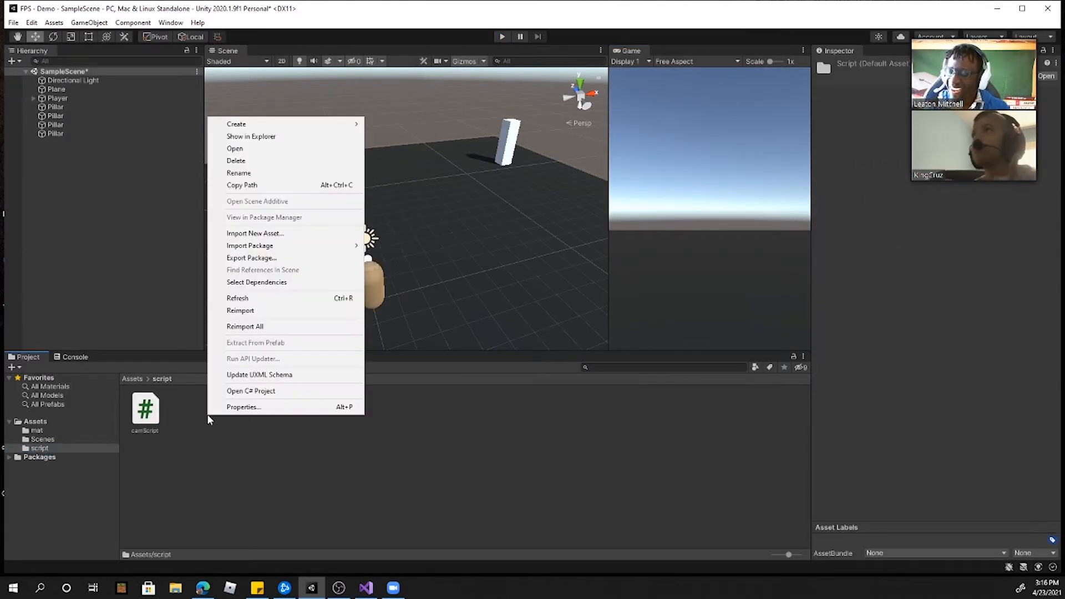
mouse_move(341, 124)
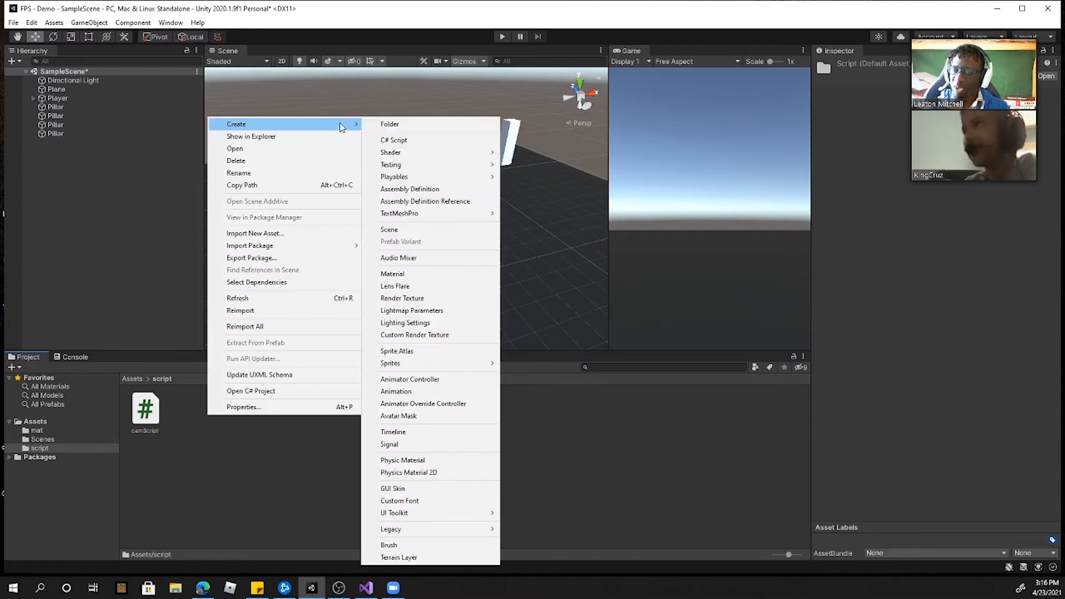
click(408, 140)
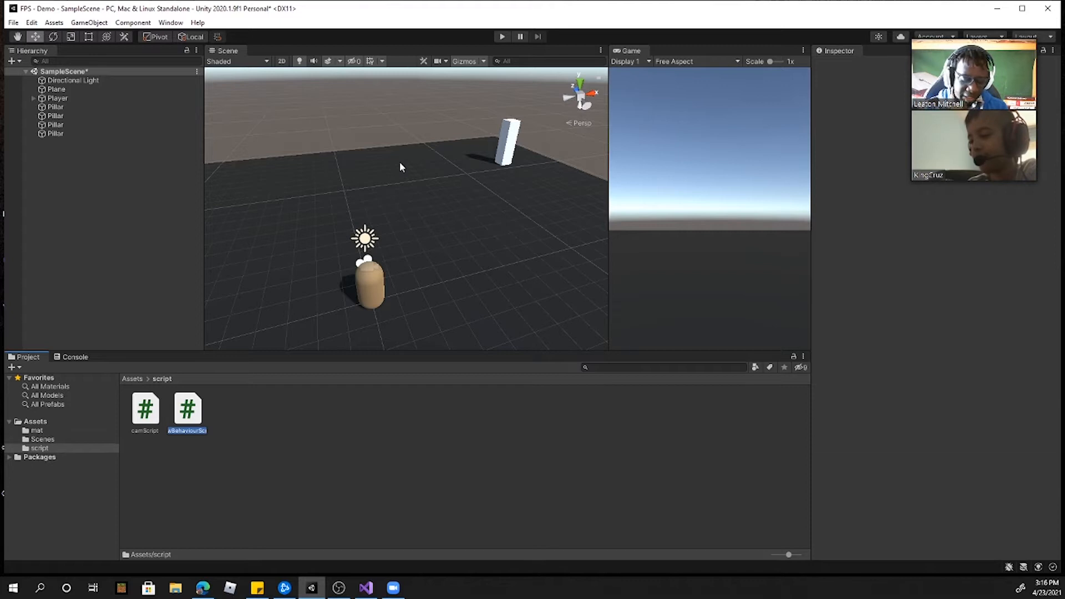
key(BackSpace)
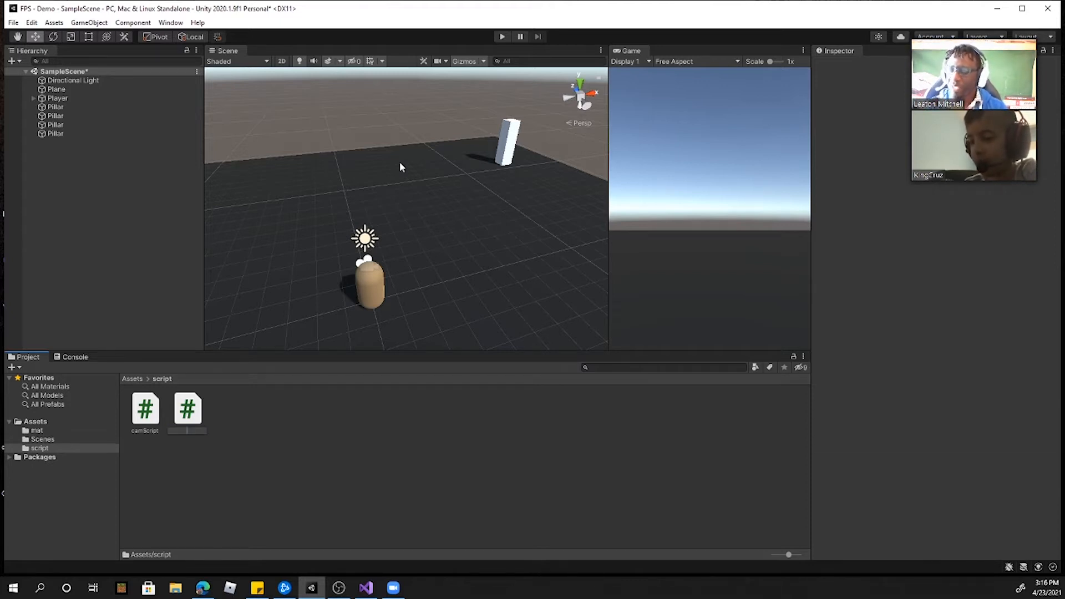
text(PLAYERm)
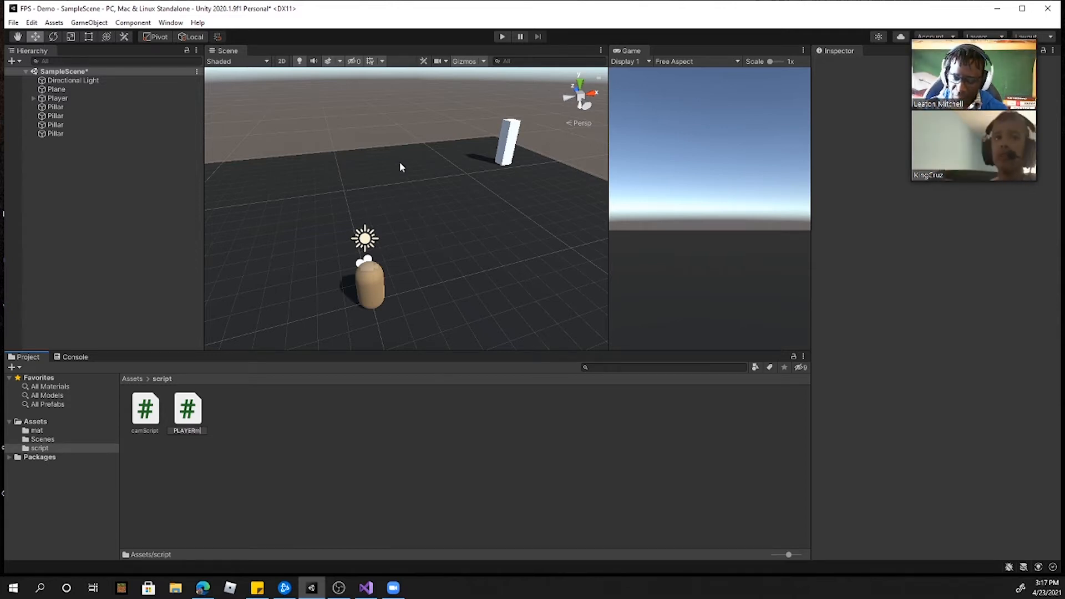
key(BackSpace)
key(BackSpace)
key(BackSpace)
key(BackSpace)
key(BackSpace)
text(playerMove)
key(Return)
key(Return)
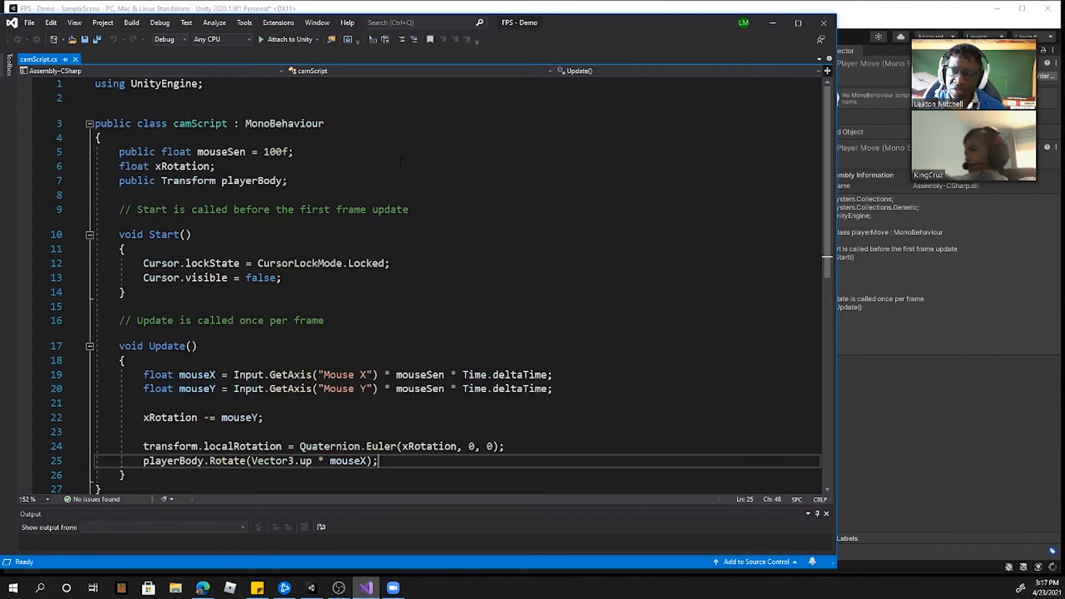
Step: Open the playerMove script in Visual Studio and return to the Unity editor
click(772, 22)
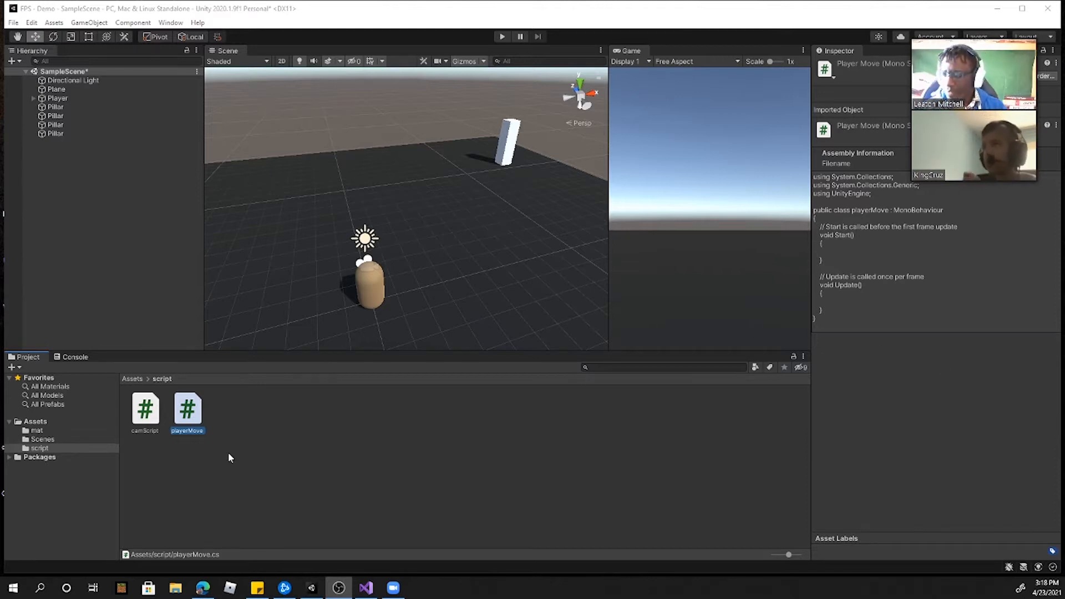
click(324, 455)
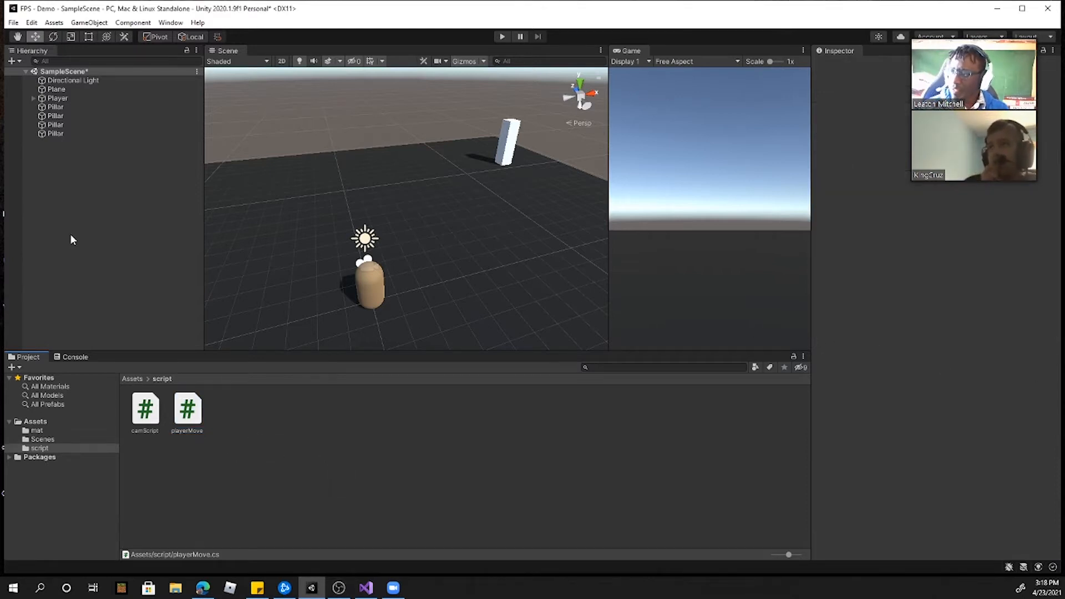
Step: Dock the Game view back beside the Scene tab and attach the playerMove script to the Player object
click(55, 99)
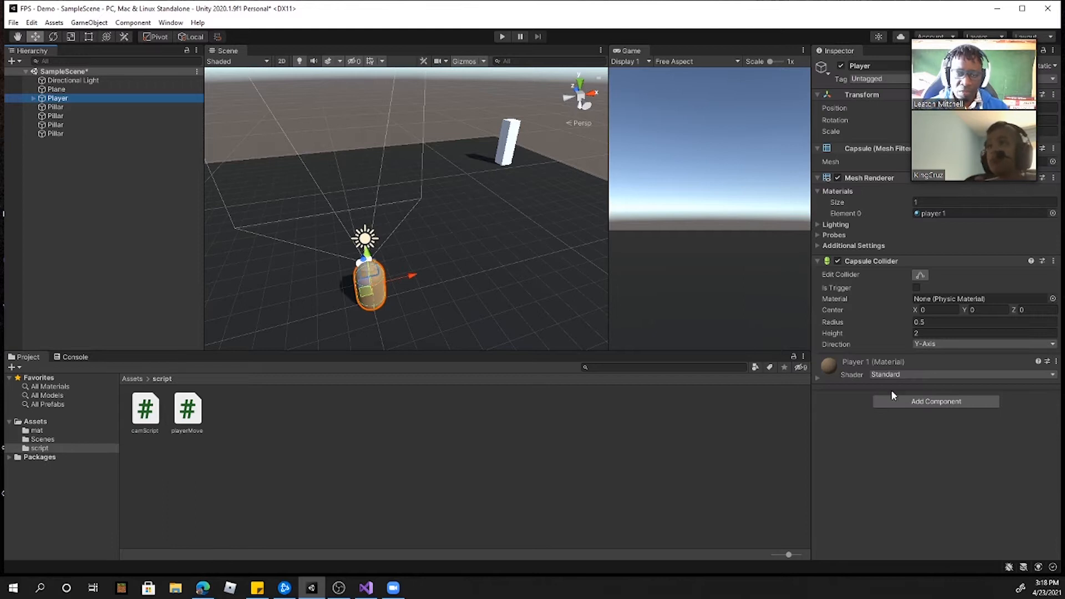
drag(632, 51, 293, 53)
drag(188, 411, 901, 460)
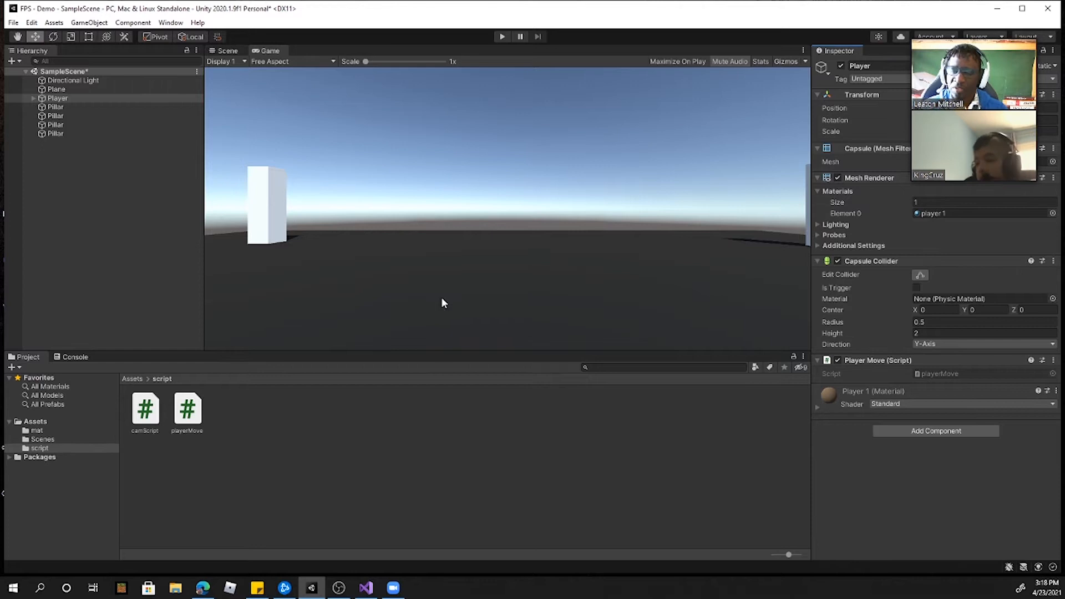
Step: Attach a second copy of the playerMove script to the Player and remove the duplicate component
click(60, 97)
drag(192, 409, 934, 485)
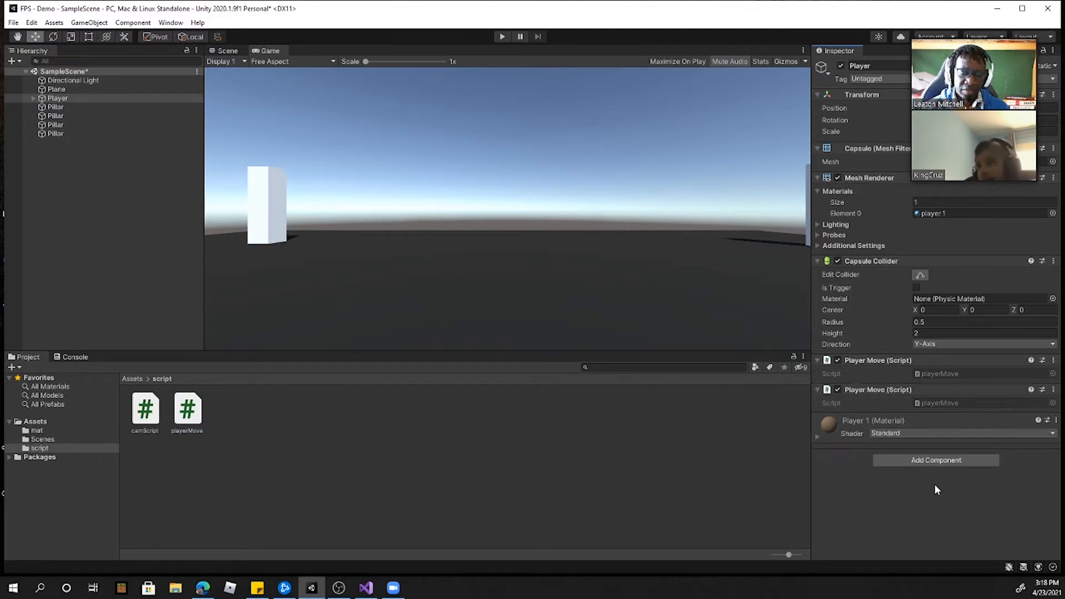
right_click(868, 389)
click(921, 413)
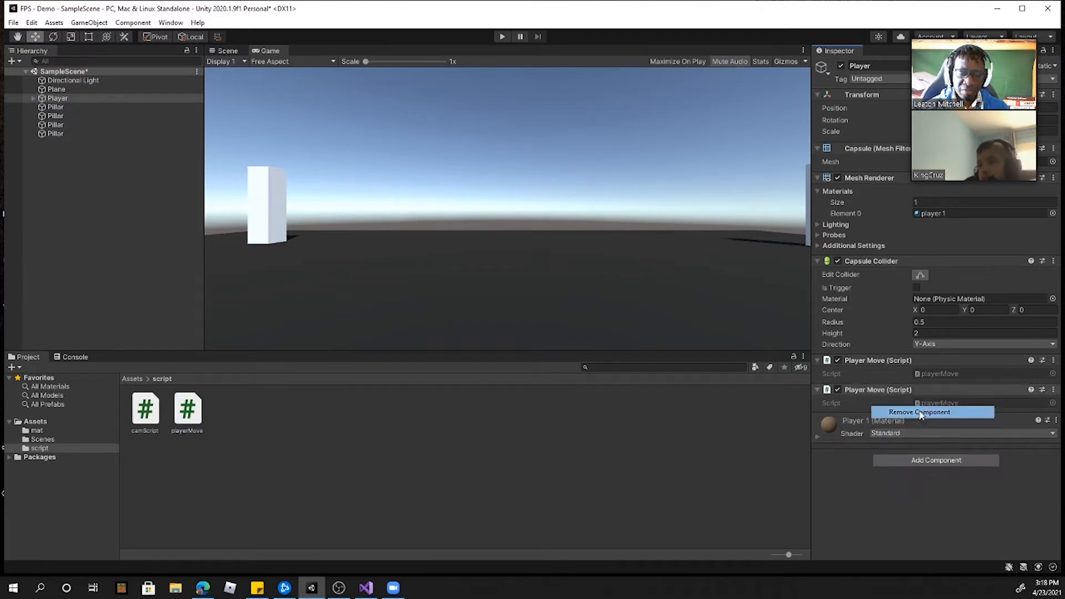
Step: Attach two more copies of playerMove to the Player, one through the hierarchy and one through its capsule in the Scene view
drag(163, 287, 62, 101)
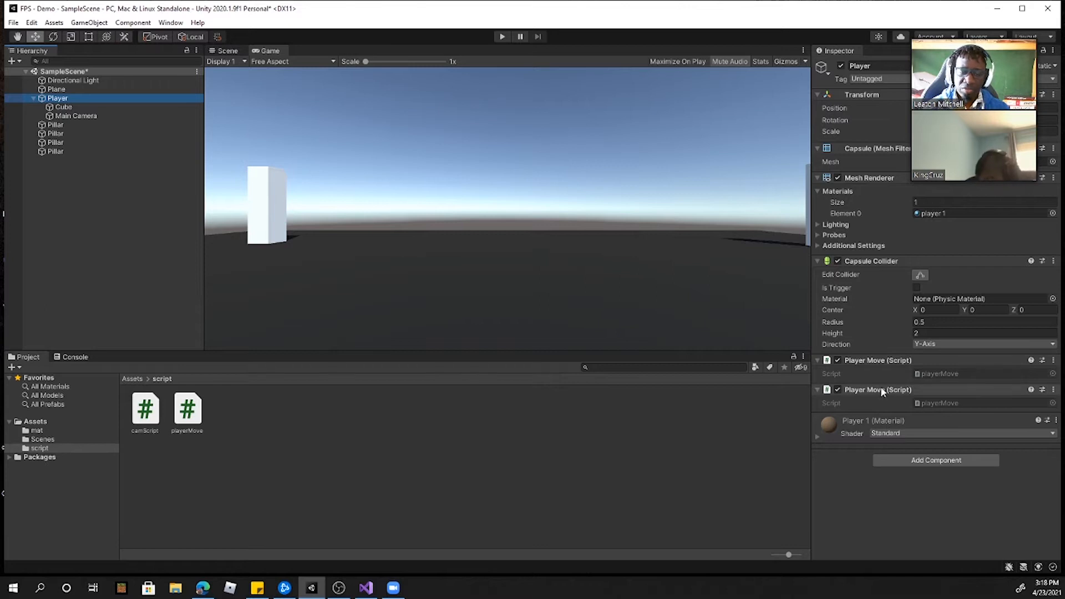
click(230, 51)
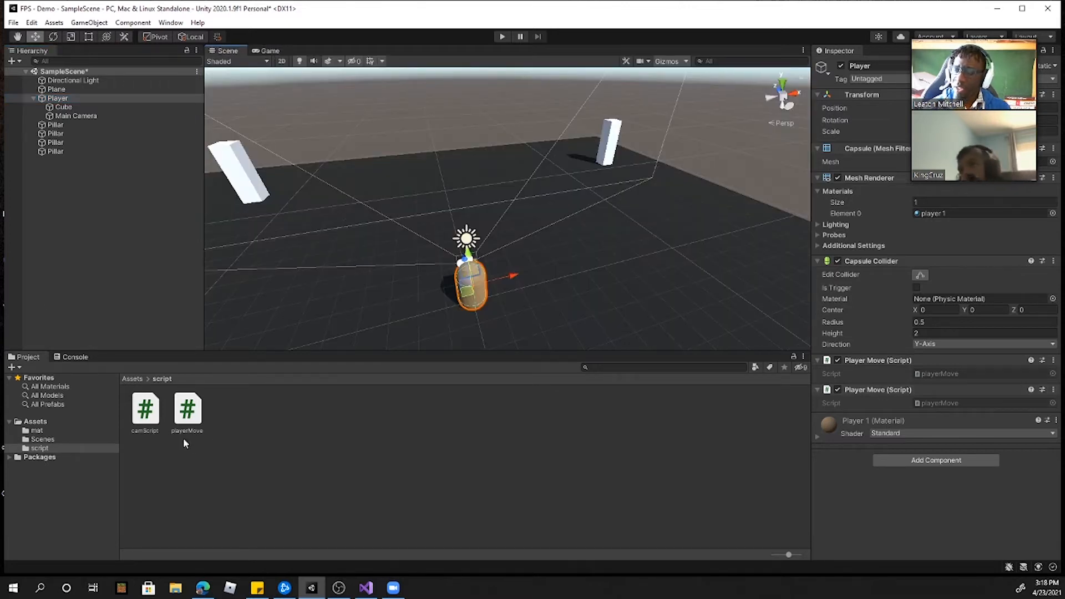
drag(189, 411, 195, 414)
drag(354, 454, 387, 203)
drag(226, 56, 479, 279)
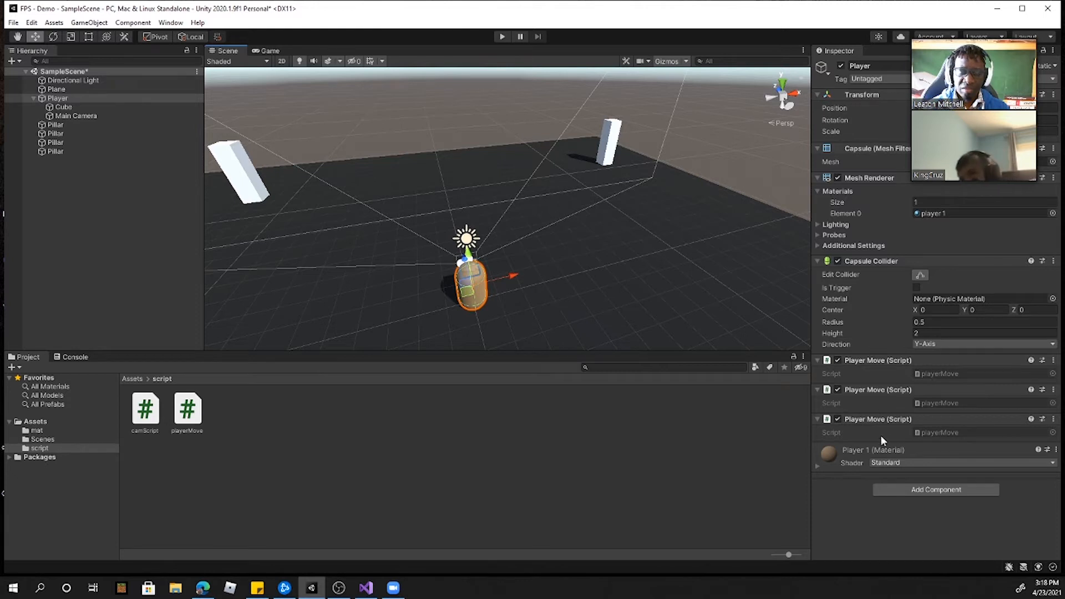
Step: Remove all Player Move script components from the Player object
right_click(887, 420)
click(922, 442)
right_click(889, 391)
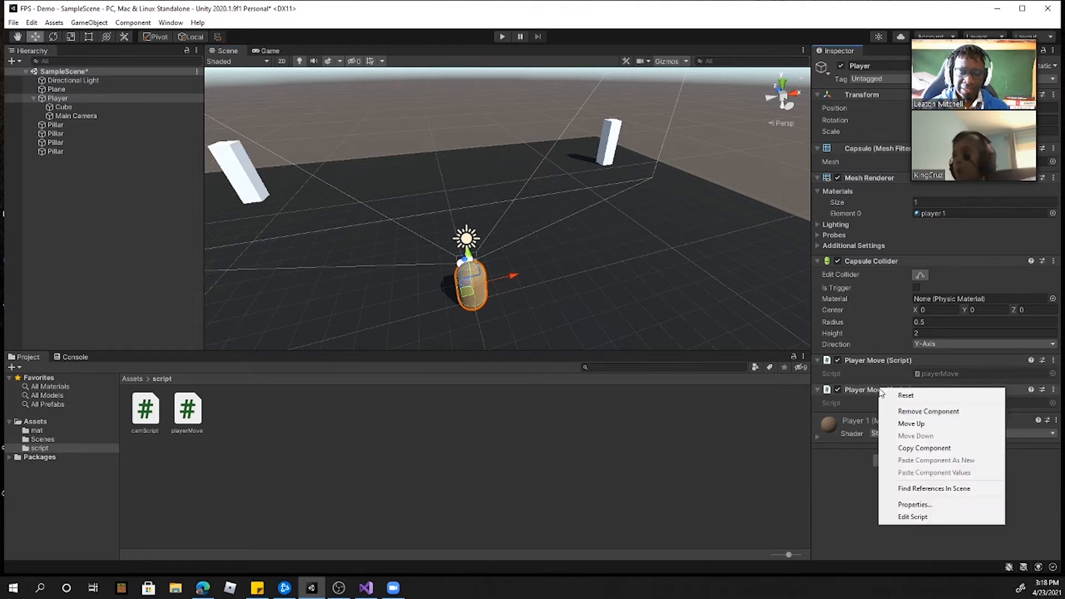
click(915, 411)
right_click(860, 371)
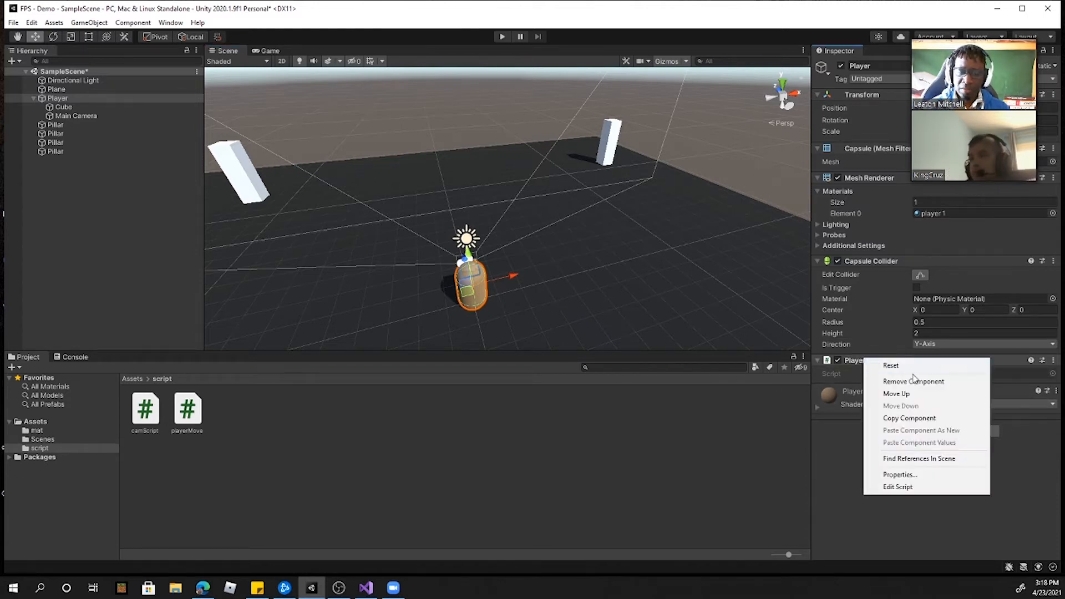
click(898, 388)
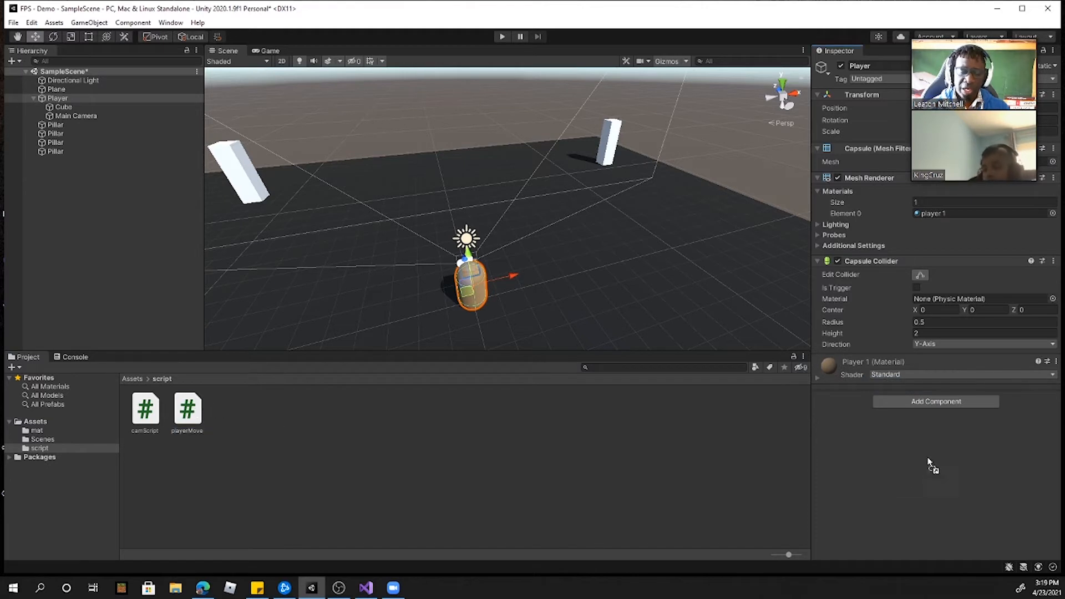
Step: Attach a single playerMove script component to the Player object
drag(930, 466, 917, 463)
click(55, 100)
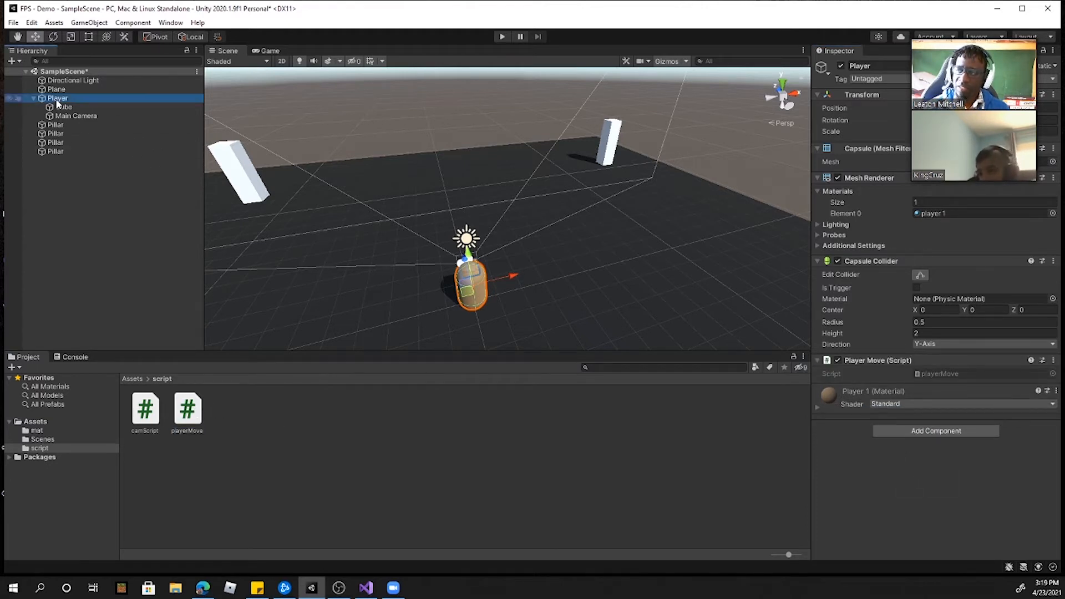
drag(195, 406, 449, 302)
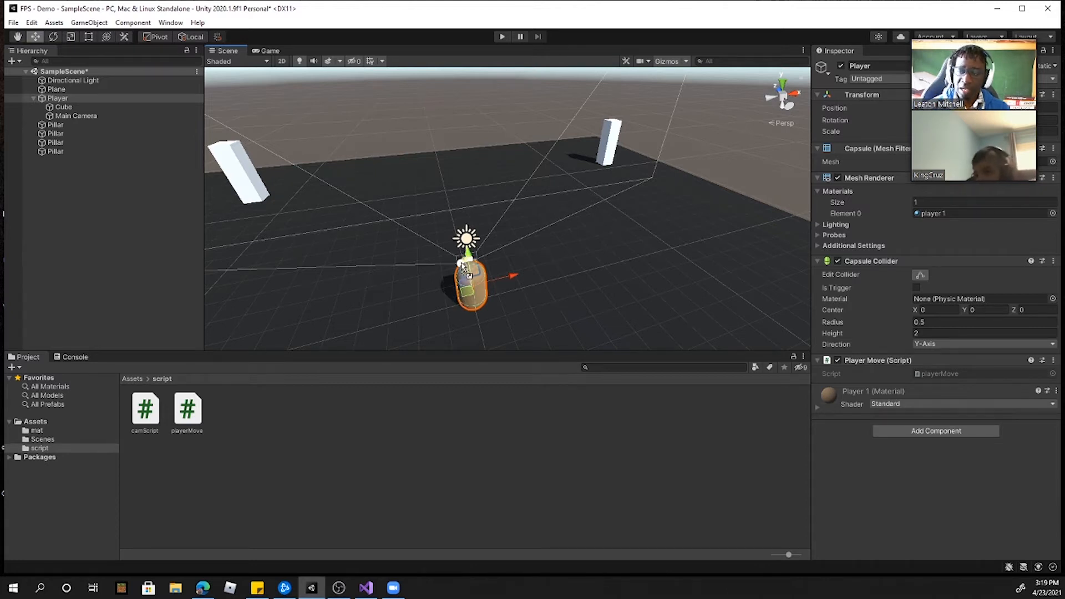
Step: Select the Player's Cube in the Scene and shrink the 3D gizmo icons so they no longer cover it
drag(391, 334, 255, 405)
click(64, 107)
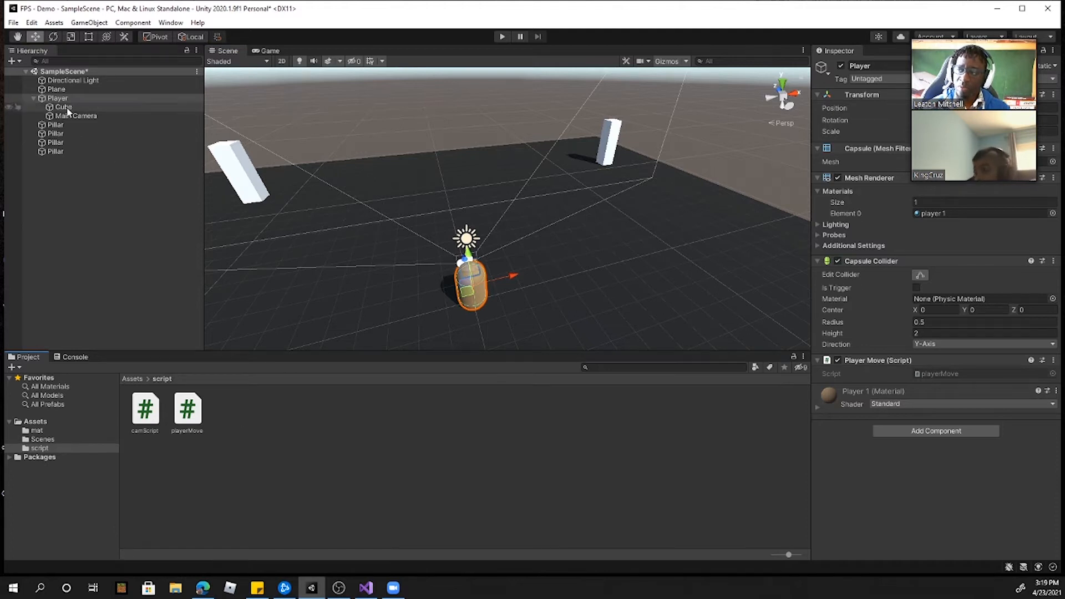
key(a)
right_drag(426, 297, 546, 269)
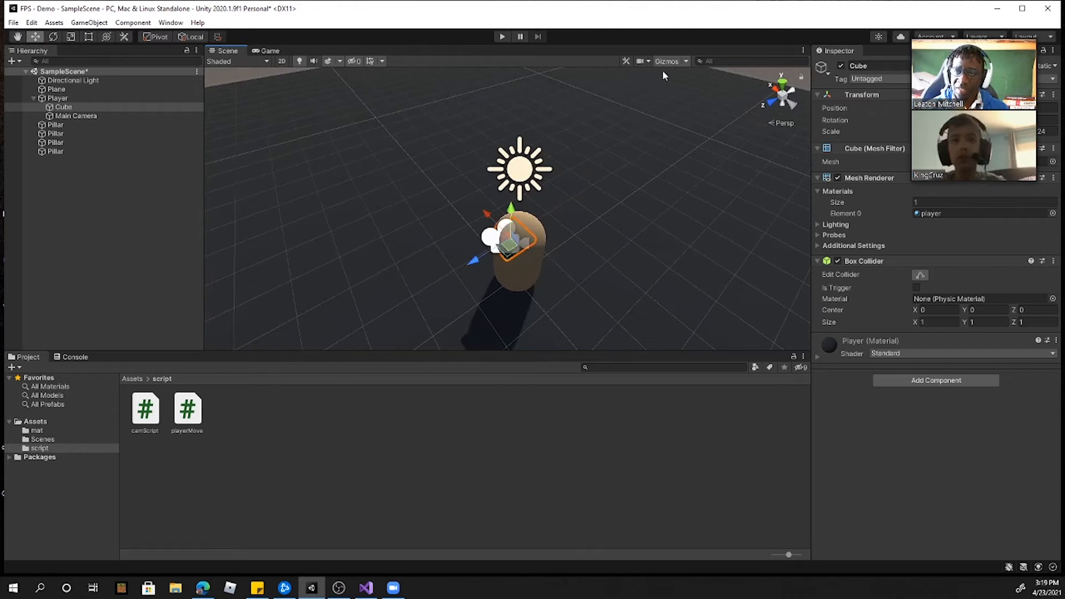
click(678, 61)
click(685, 61)
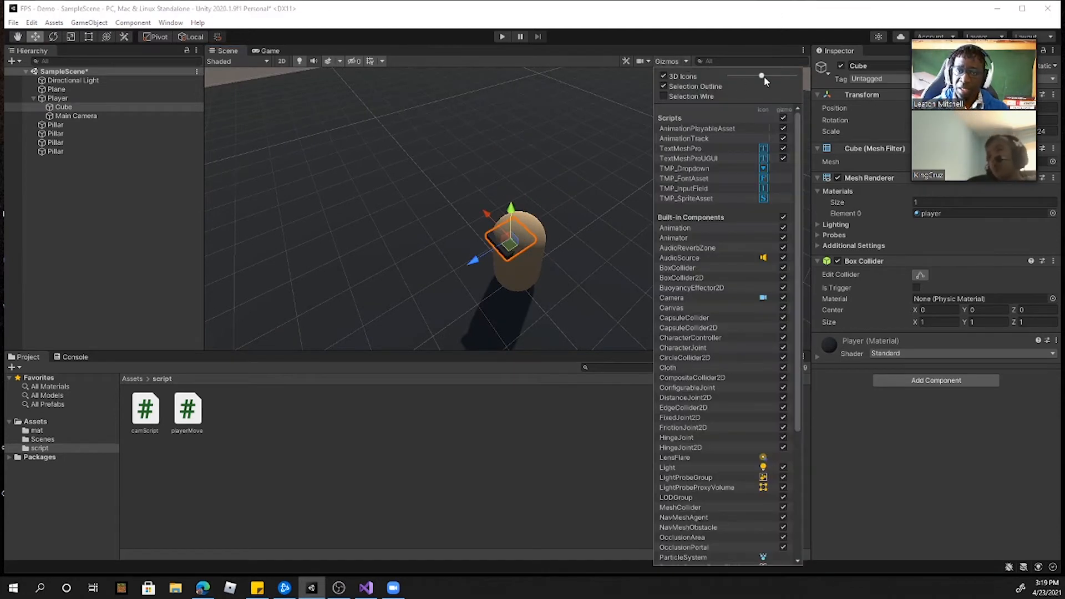
click(665, 61)
click(586, 286)
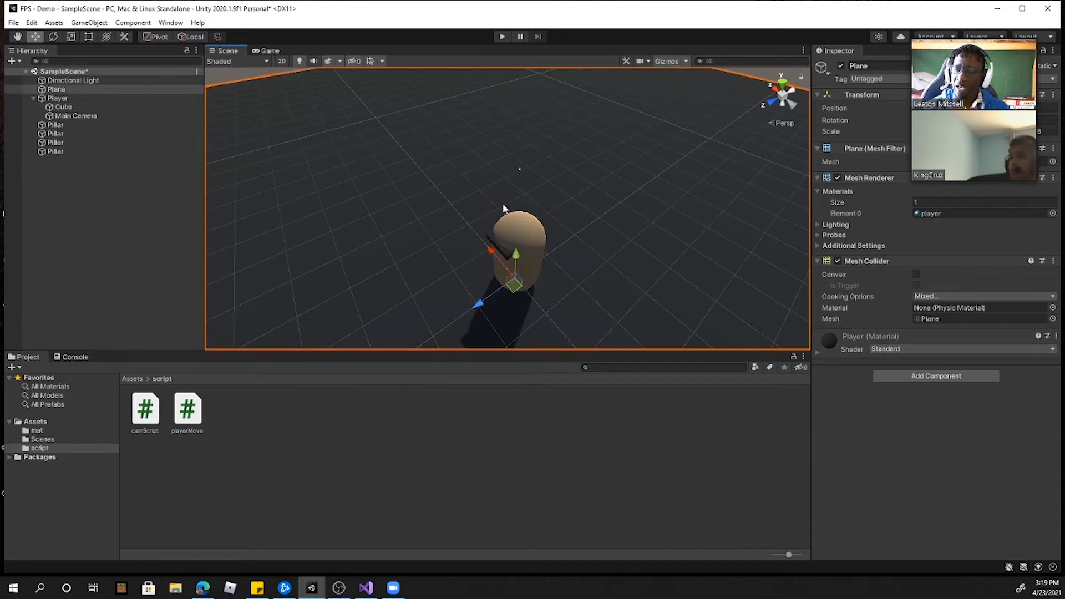
Step: Check the Scene view's gizmo display options and inspect the Player capsule from another side
click(57, 98)
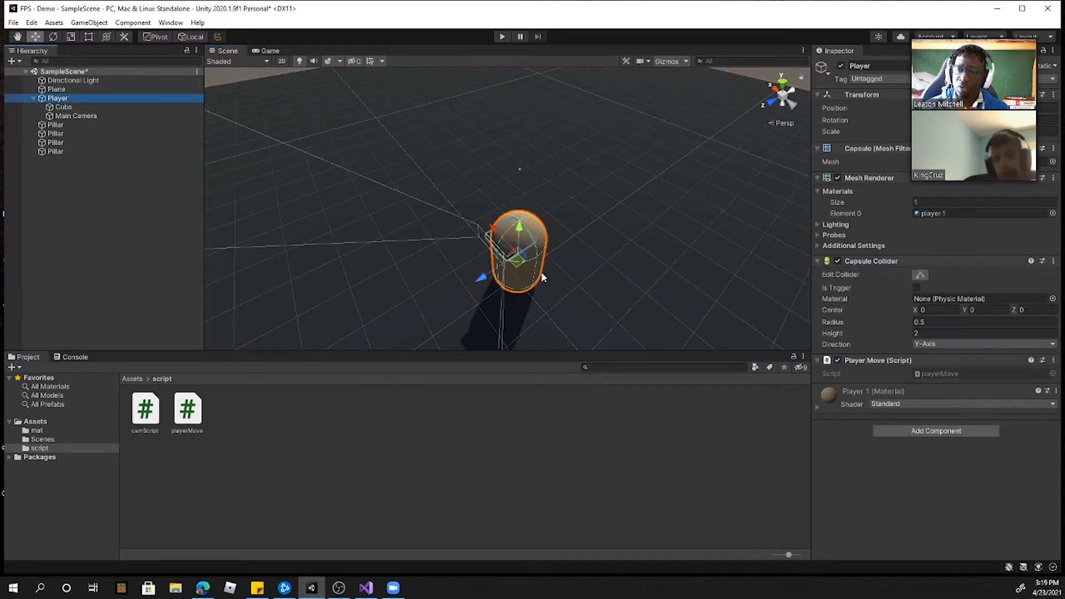
click(686, 61)
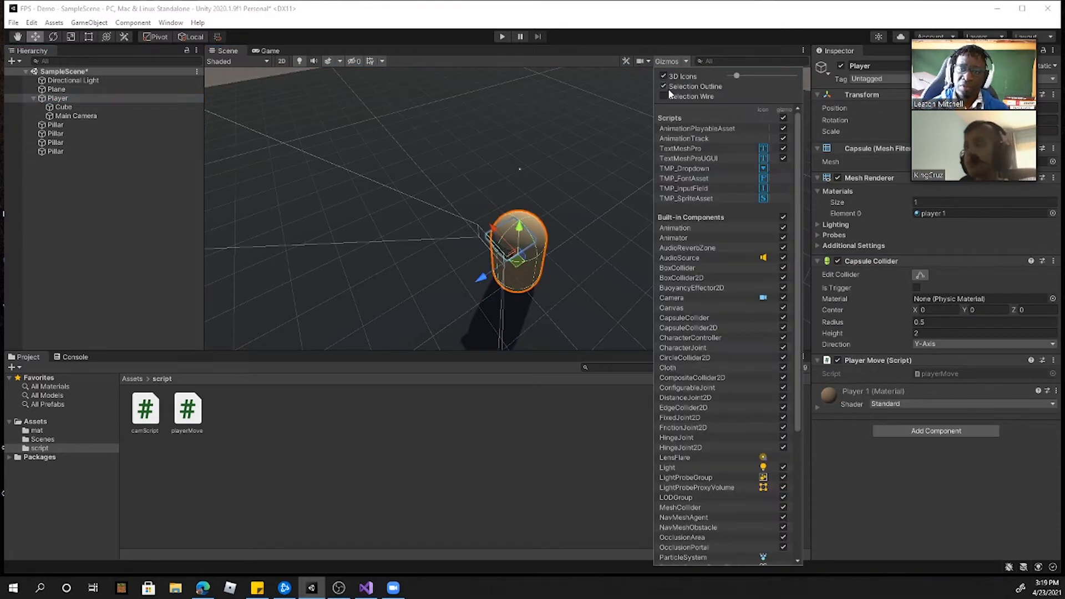
click(669, 62)
click(645, 62)
click(665, 62)
right_drag(620, 264, 510, 239)
click(64, 99)
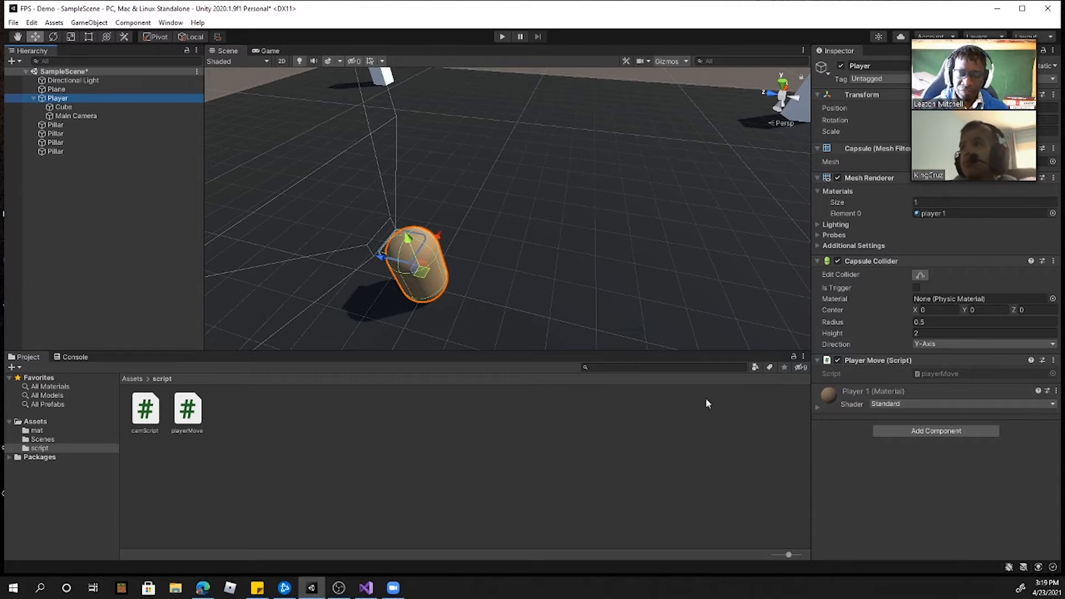
Step: Open the playerMove script in Visual Studio, then return to Unity with the Player selected
double_click(187, 410)
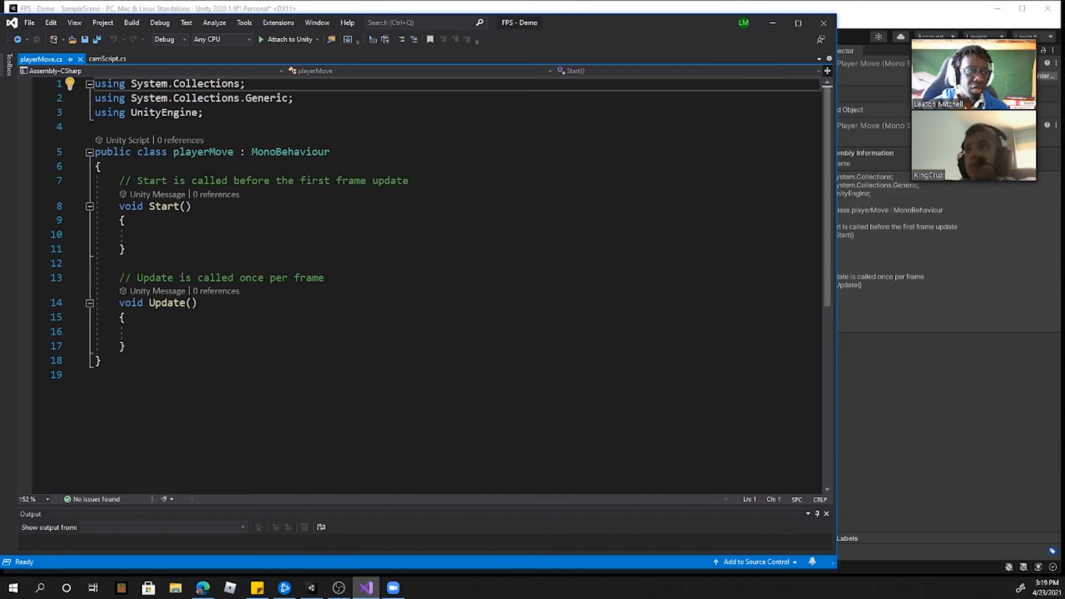
click(723, 10)
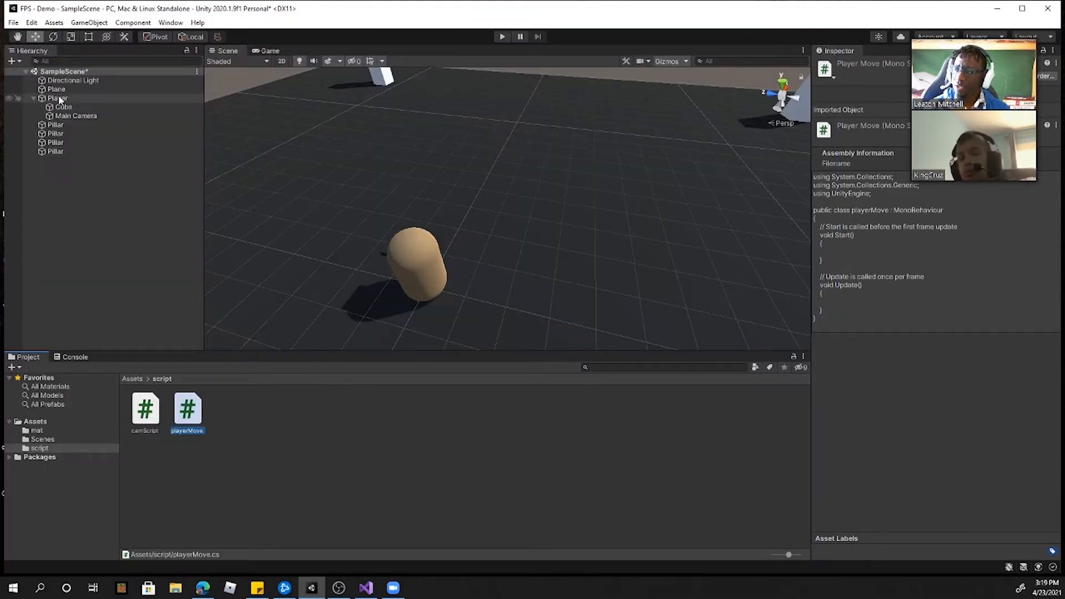
click(120, 99)
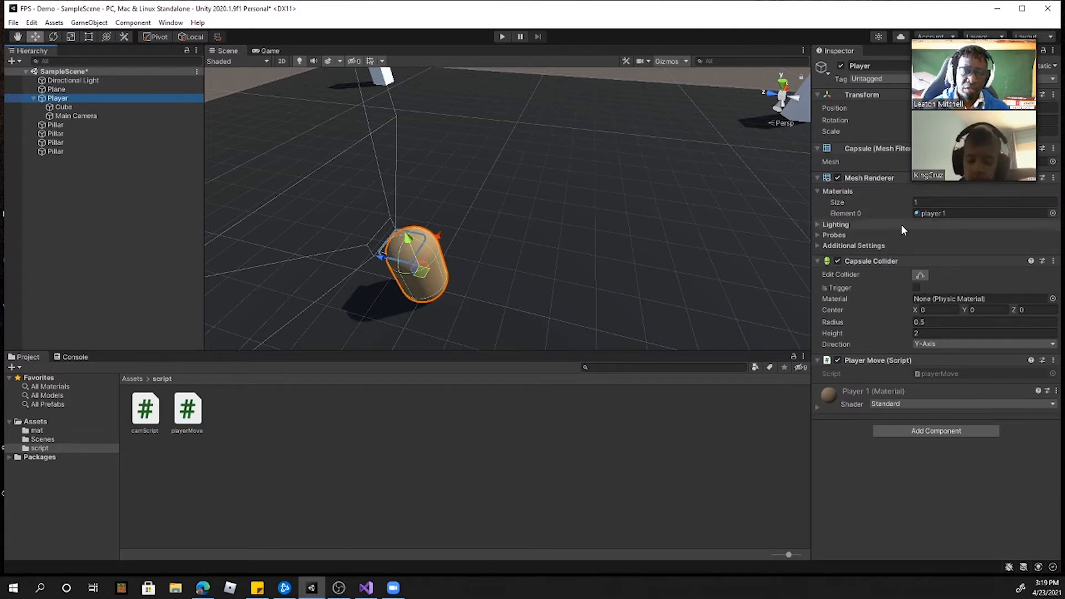
Step: Move the video call overlay clear of the component settings and add a Character Controller component to the Player
mouse_move(988, 37)
drag(988, 37, 744, 62)
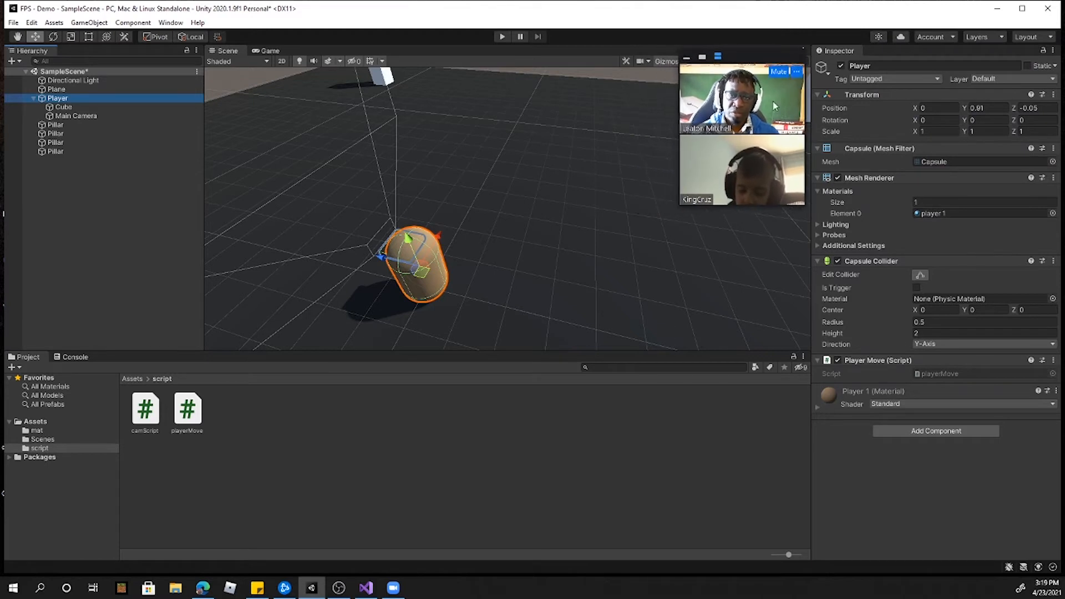
click(926, 431)
text(char)
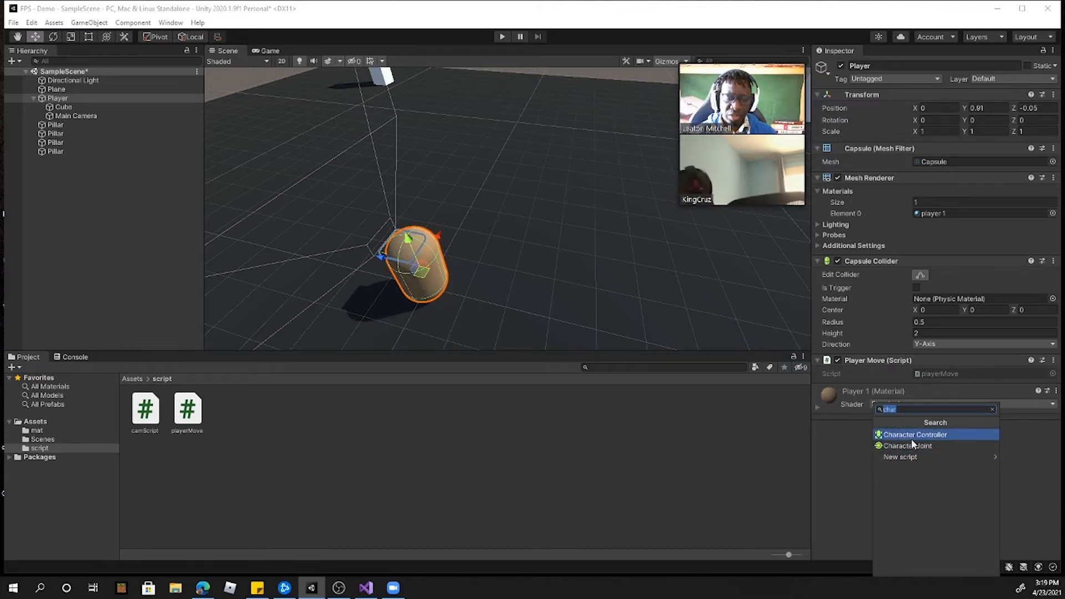
click(869, 464)
click(925, 431)
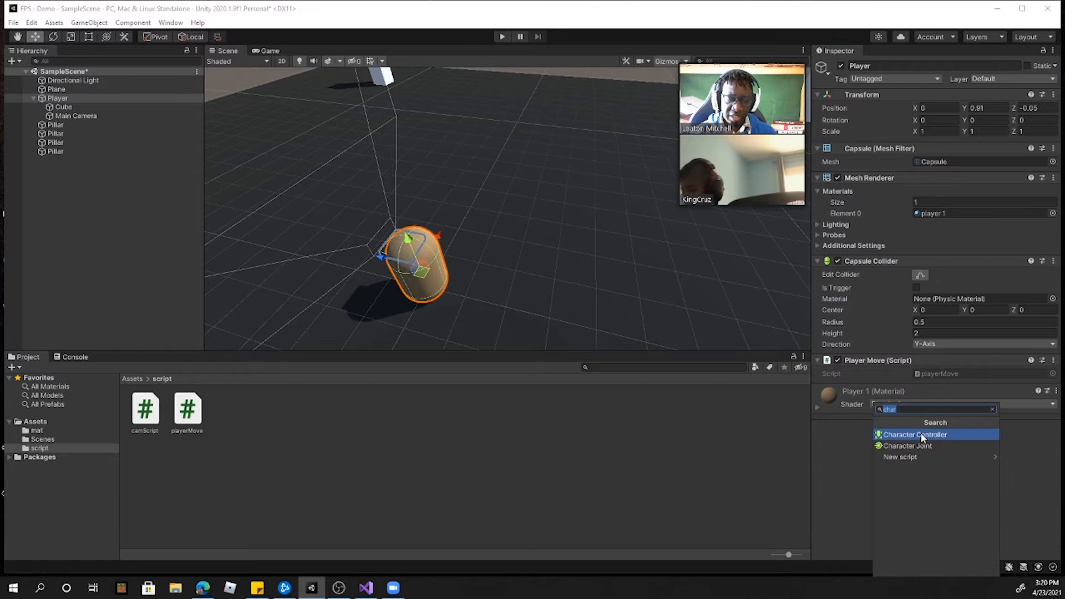
key(BackSpace)
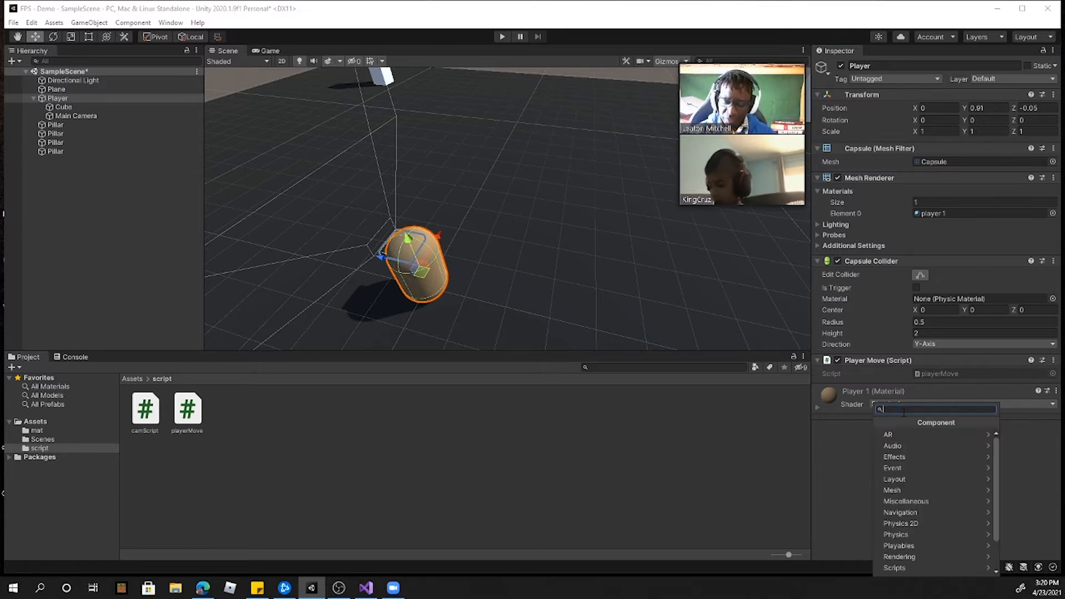
text(chAR)
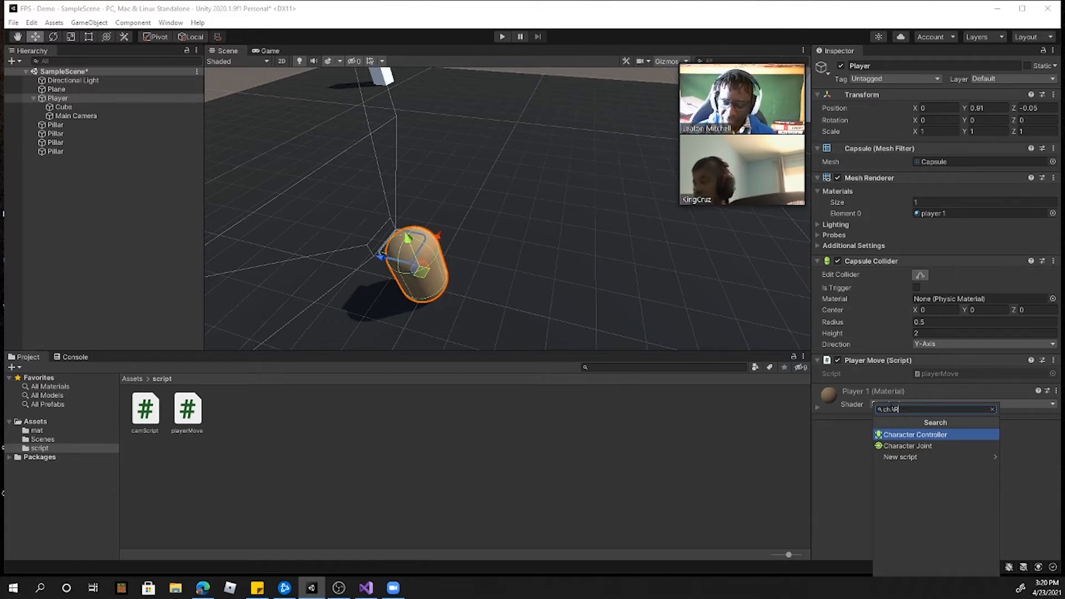
click(900, 436)
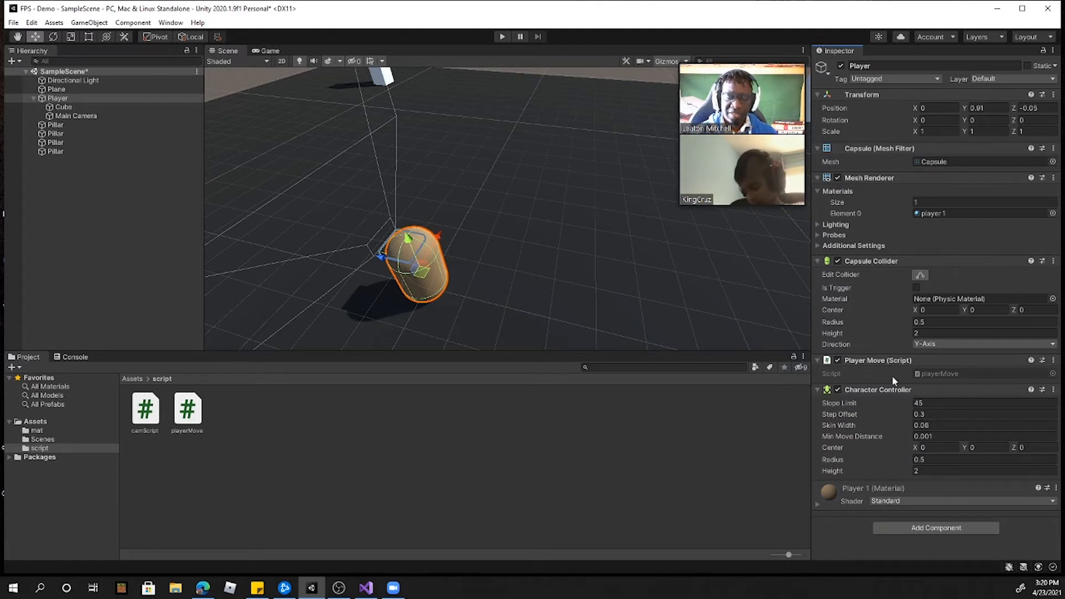
Step: Remove the Capsule Collider component from the Player, keeping the Character Controller's settings expanded
alt+drag(594, 337, 510, 216)
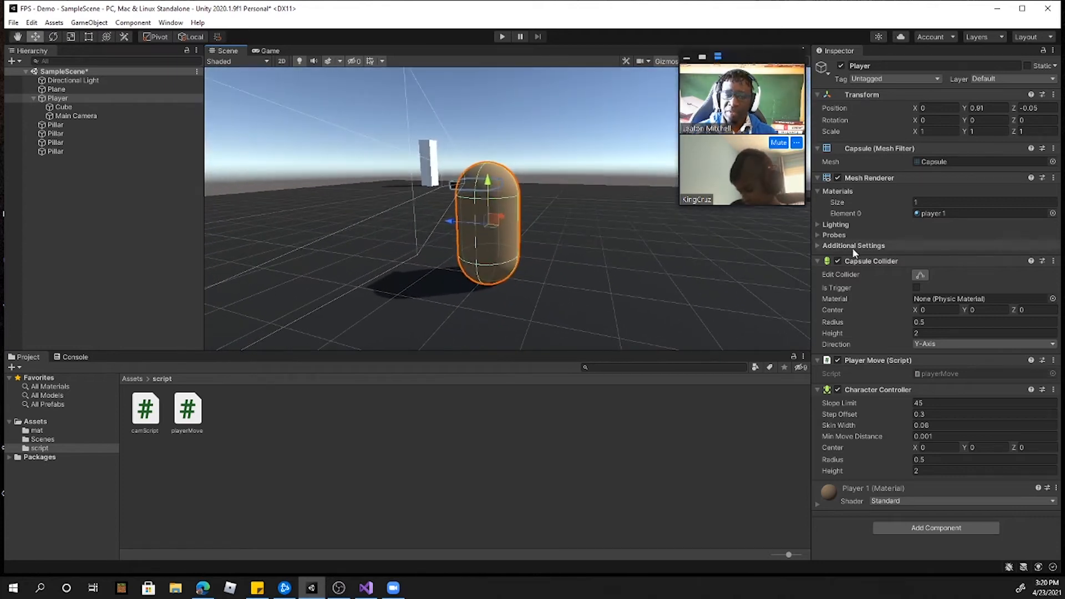
right_click(873, 263)
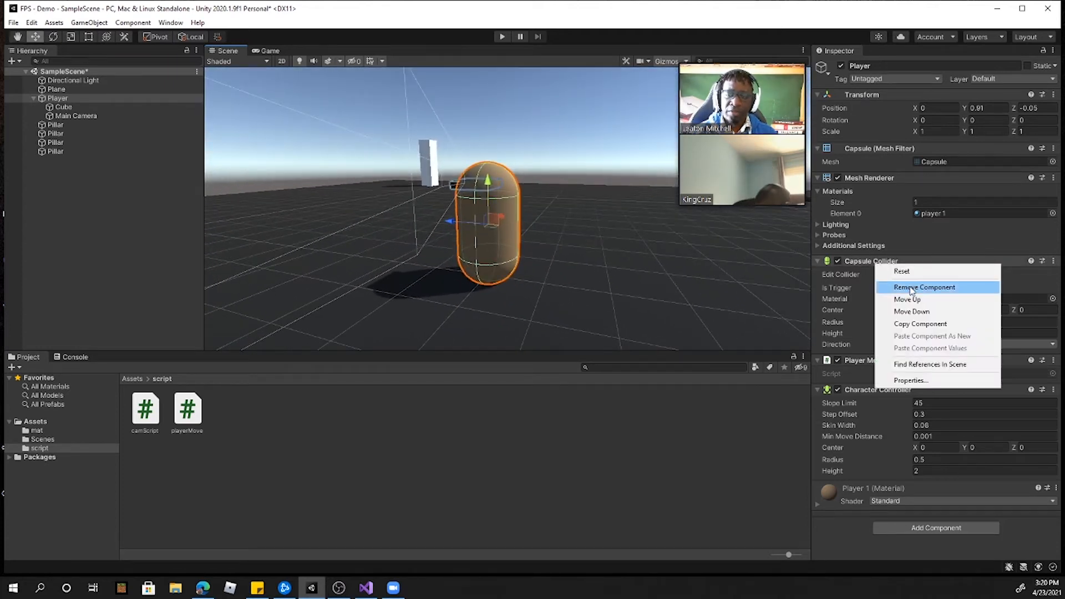
click(910, 287)
click(861, 291)
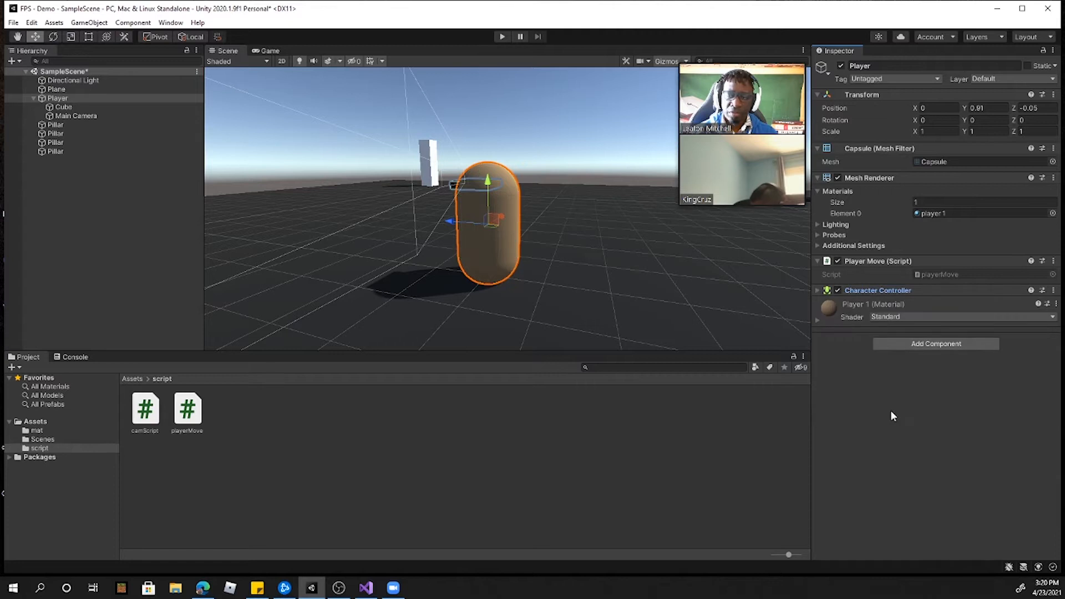
click(868, 293)
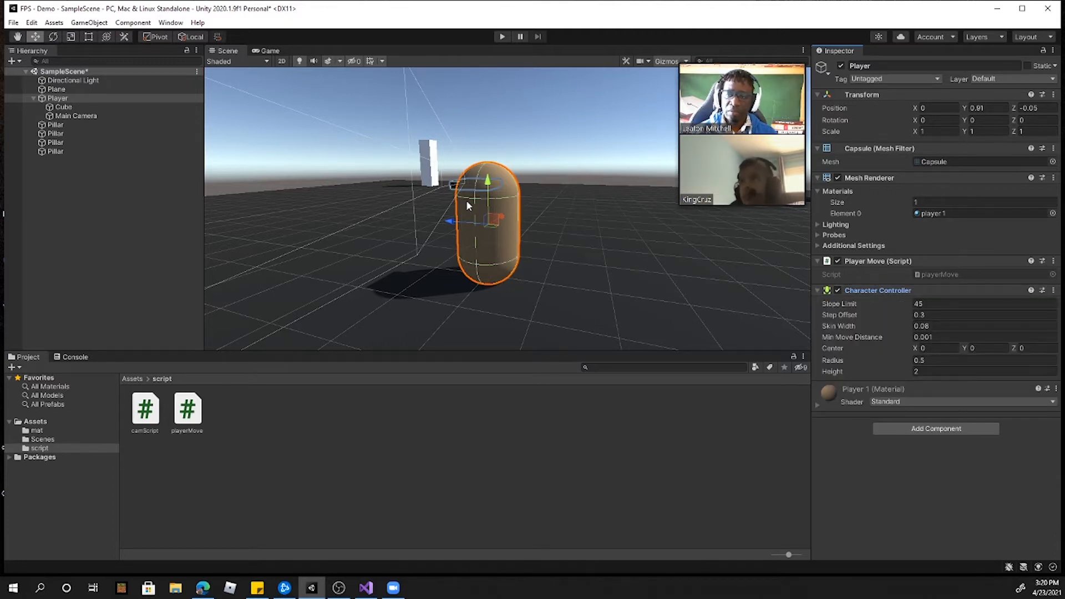
Step: Remove the Character Controller from the Player and add it back
right_click(881, 292)
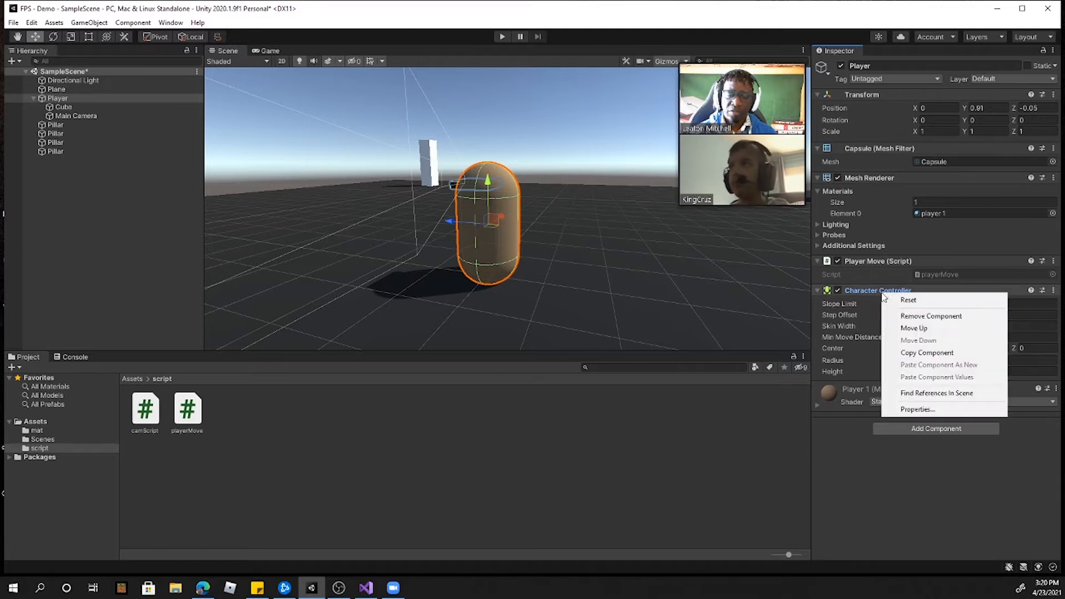
click(923, 317)
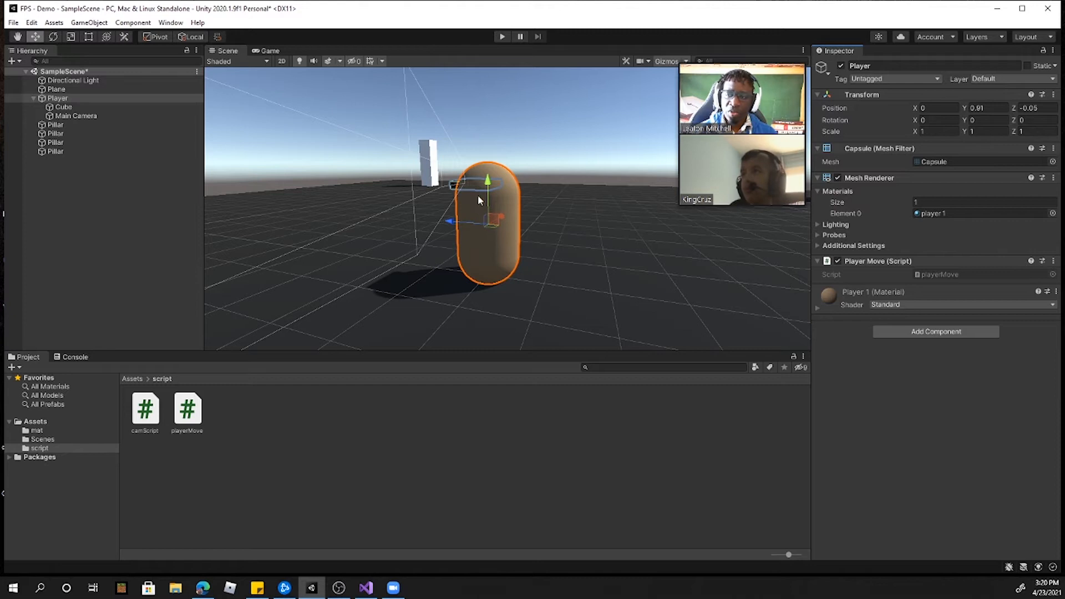
click(910, 332)
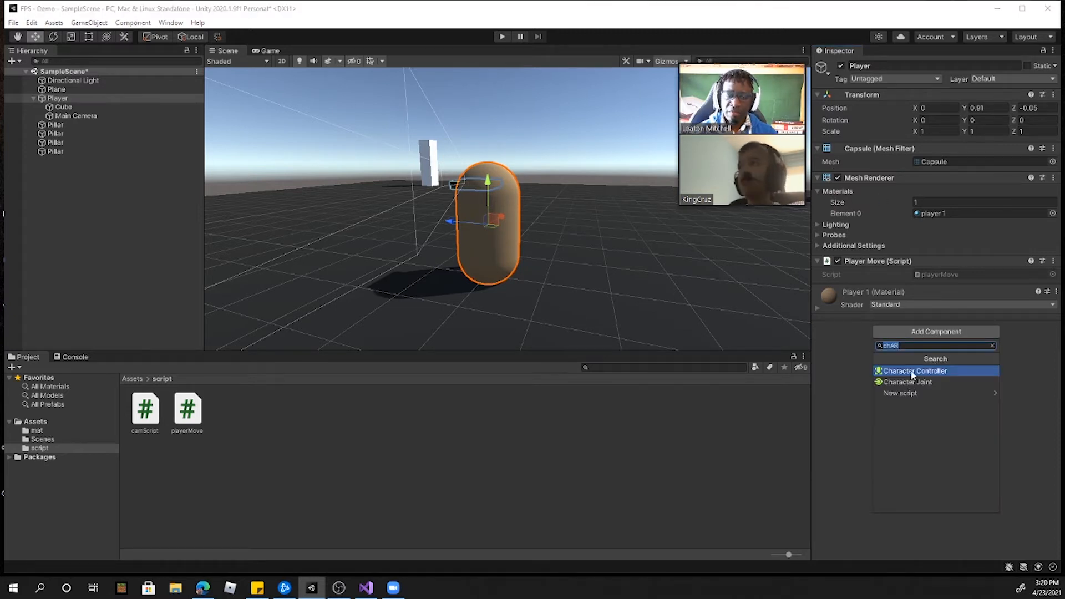
click(912, 371)
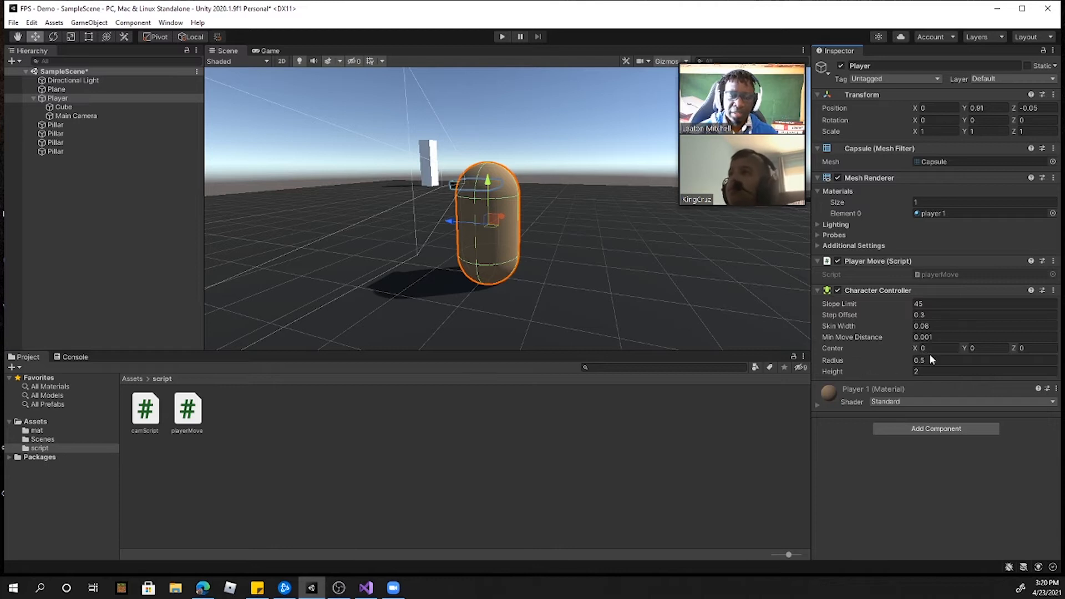
Step: Set the Center Y value of the Player's Character Controller to 0
mouse_move(965, 350)
mouse_down()
mouse_move(985, 349)
mouse_move(951, 349)
mouse_move(982, 348)
mouse_move(954, 350)
mouse_move(976, 347)
mouse_move(966, 348)
mouse_up()
click(994, 348)
text(0)
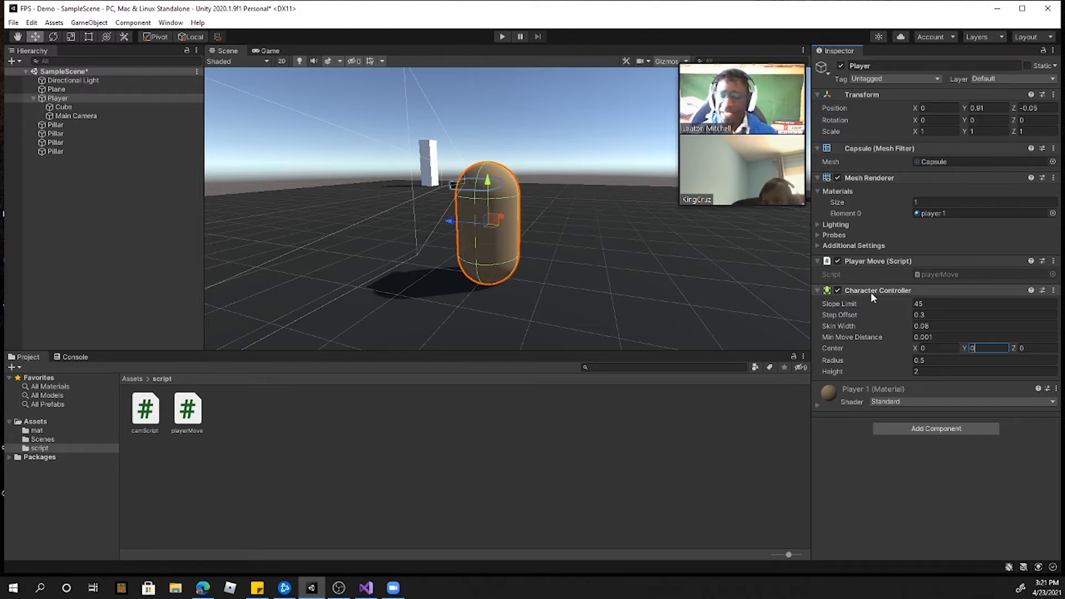
Step: Switch to playerMove.cs in Visual Studio and move a newly opened File Explorer window off this screen
click(366, 588)
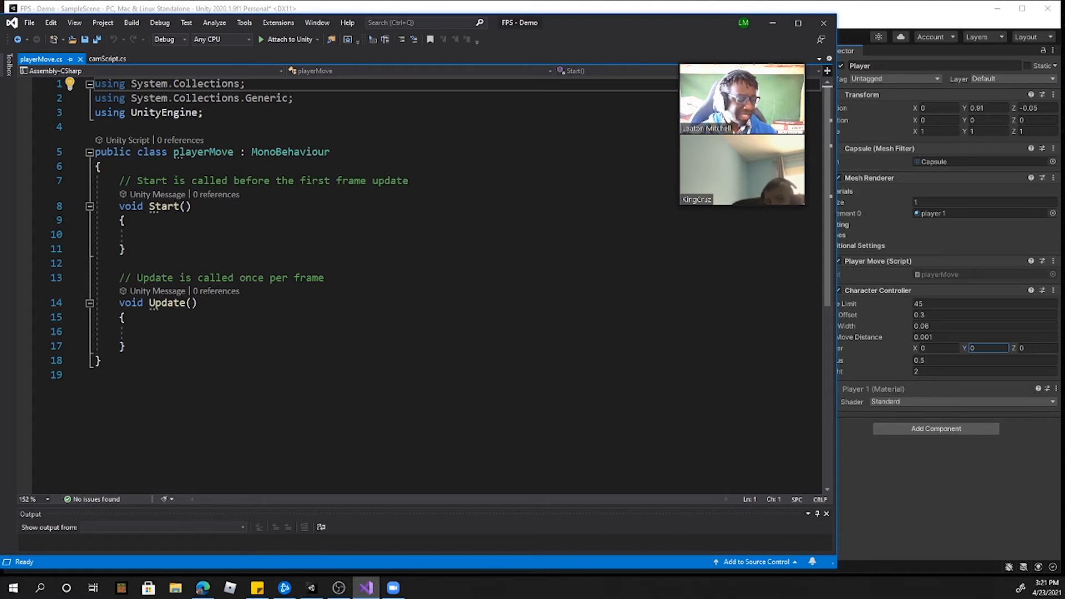
key(super+e)
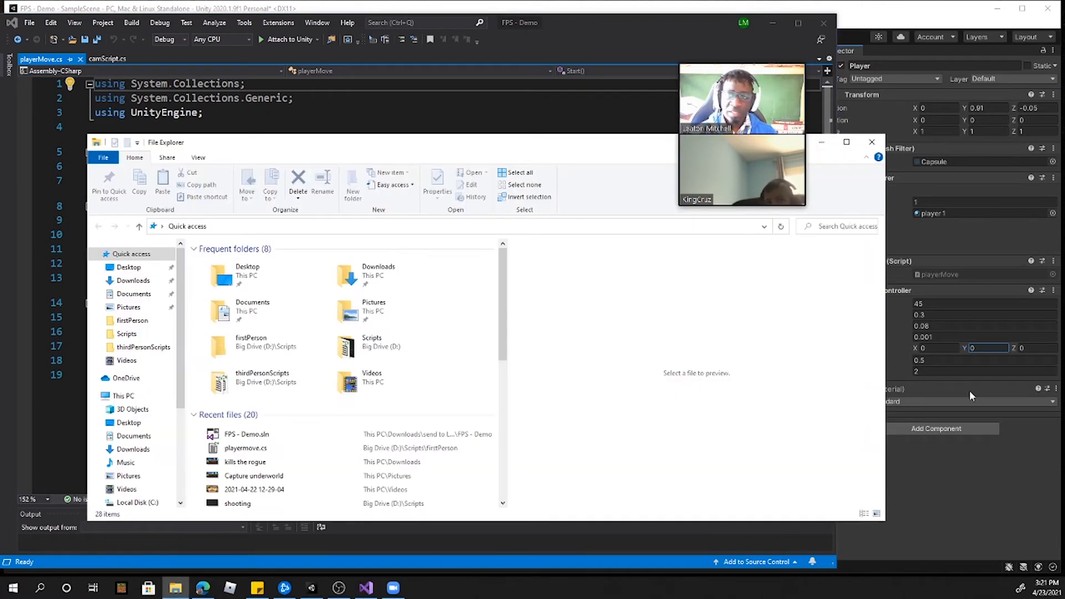
drag(388, 141, 1064, 276)
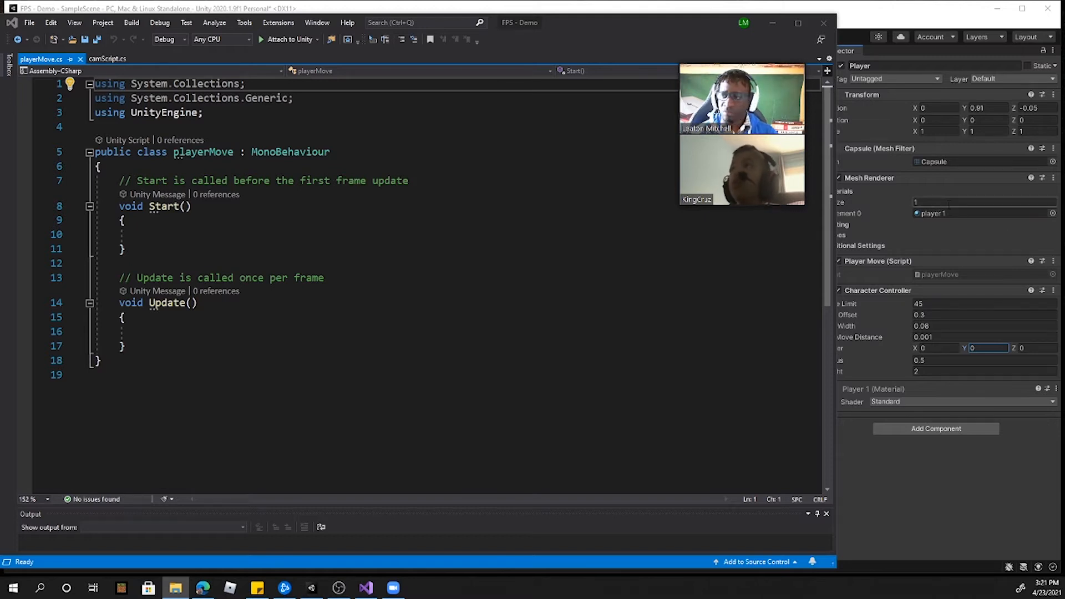
drag(127, 249, 113, 181)
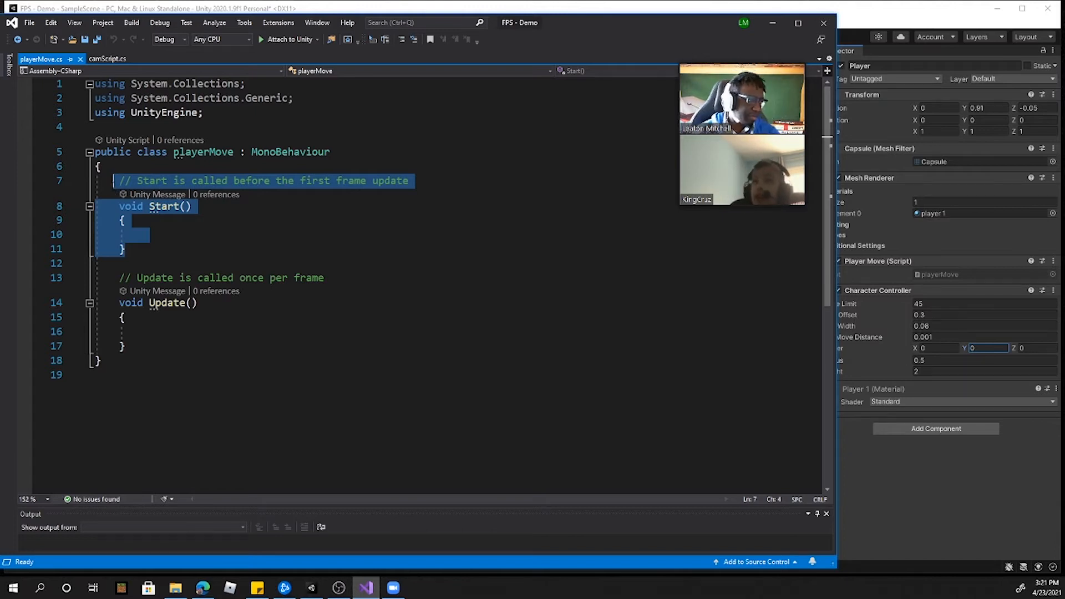
click(192, 206)
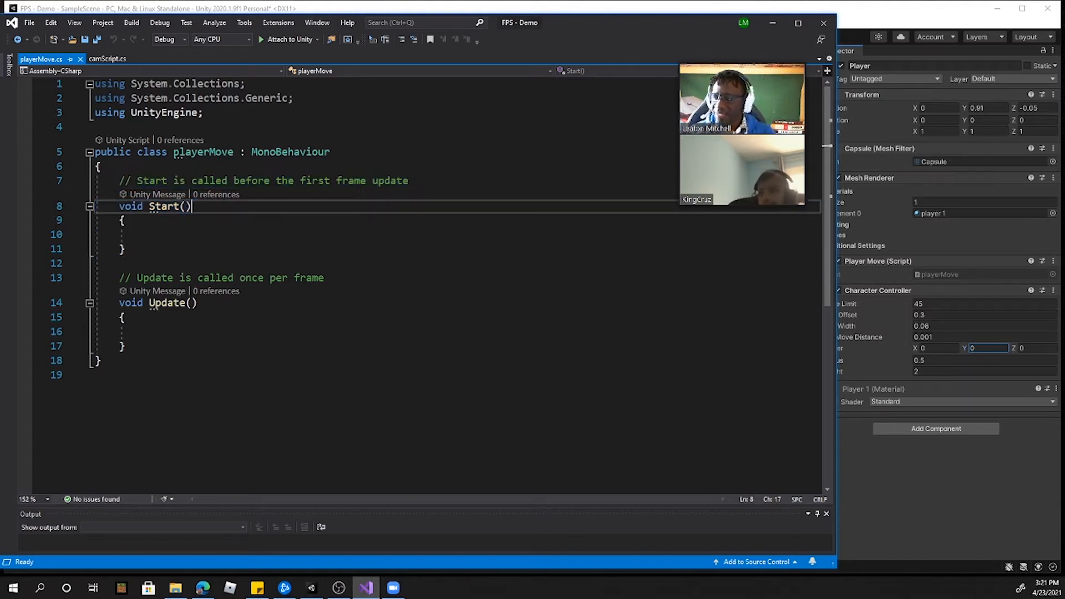
Step: Declare the variable "public float speed;" at the beginning of the playerMove class, above the Start method
click(131, 165)
key(Return)
text(PUBLIC)
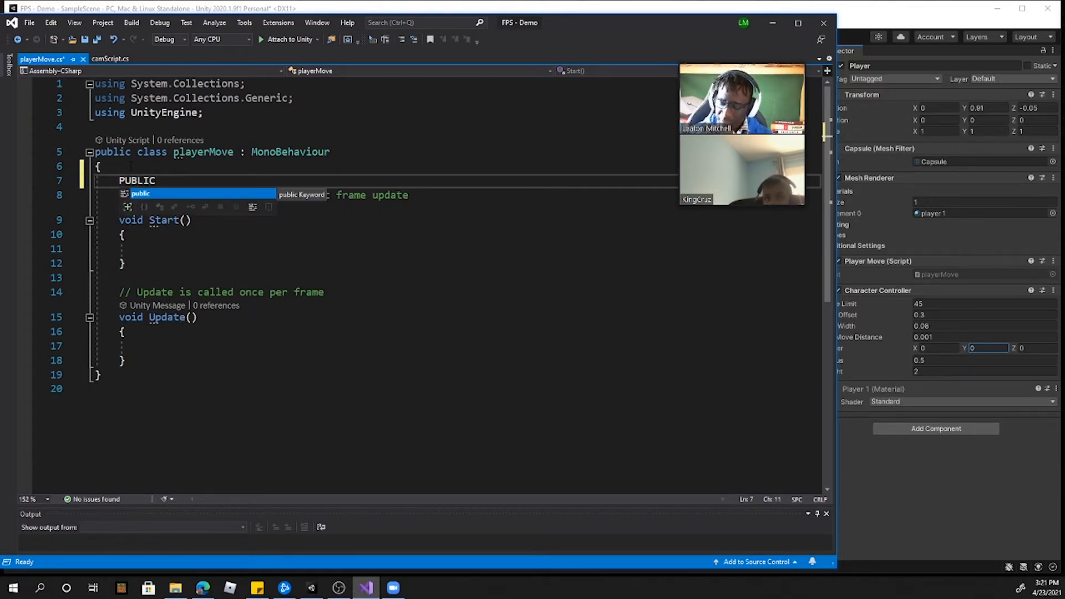
key(BackSpace)
key(BackSpace)
key(BackSpace)
key(BackSpace)
key(BackSpace)
key(BackSpace)
text(public)
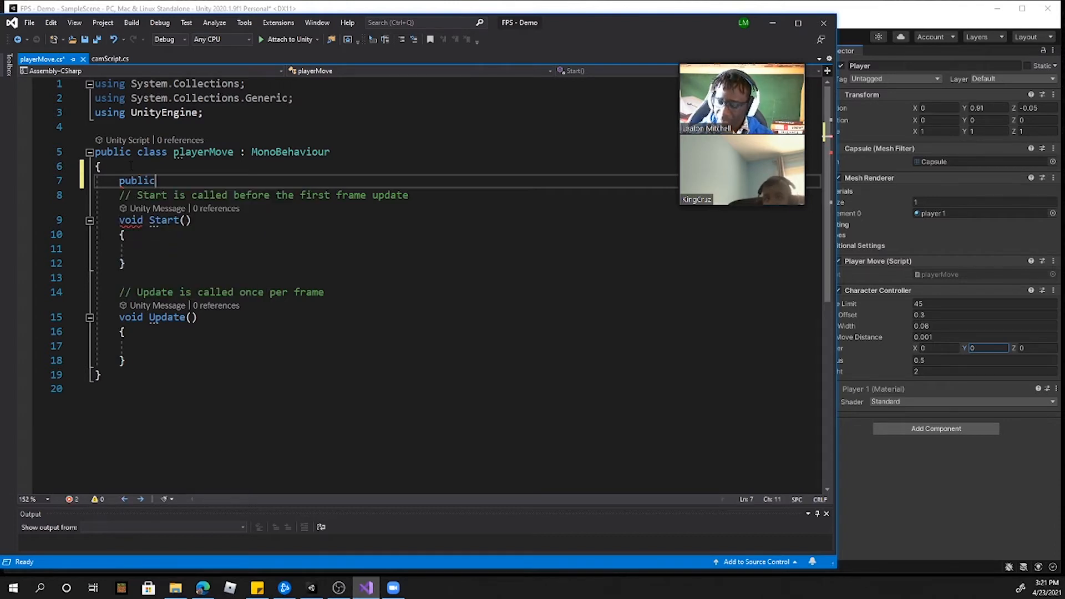
text( float spe)
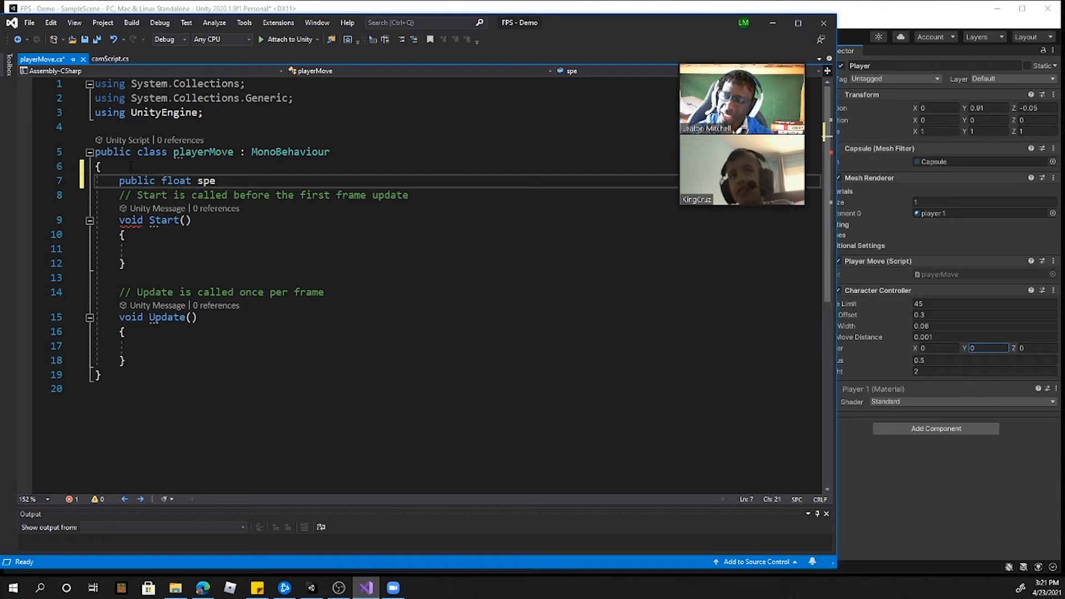
text(ed;)
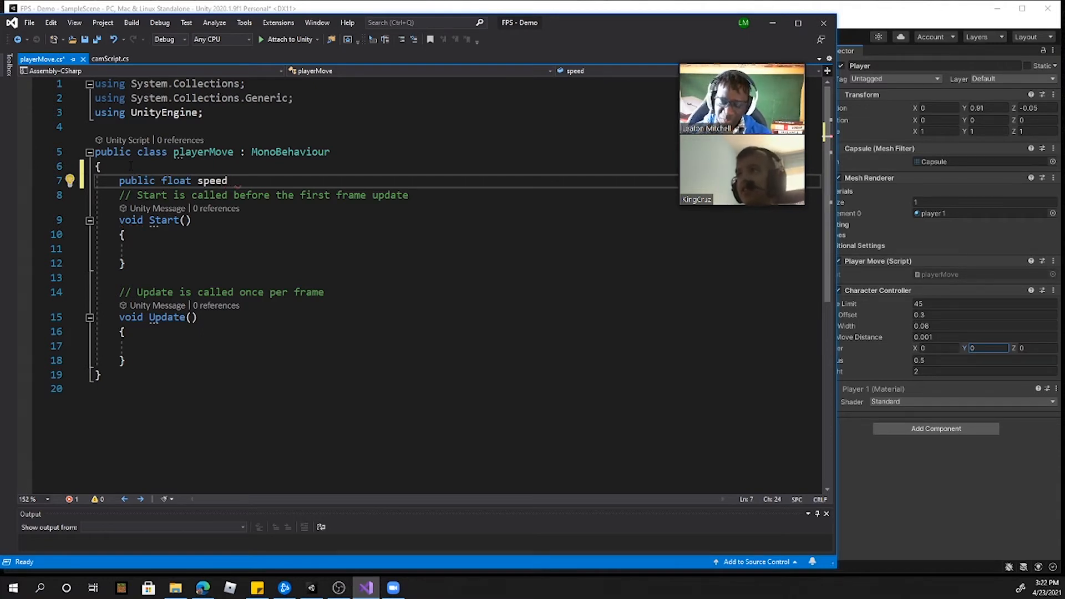
key(BackSpace)
text(;)
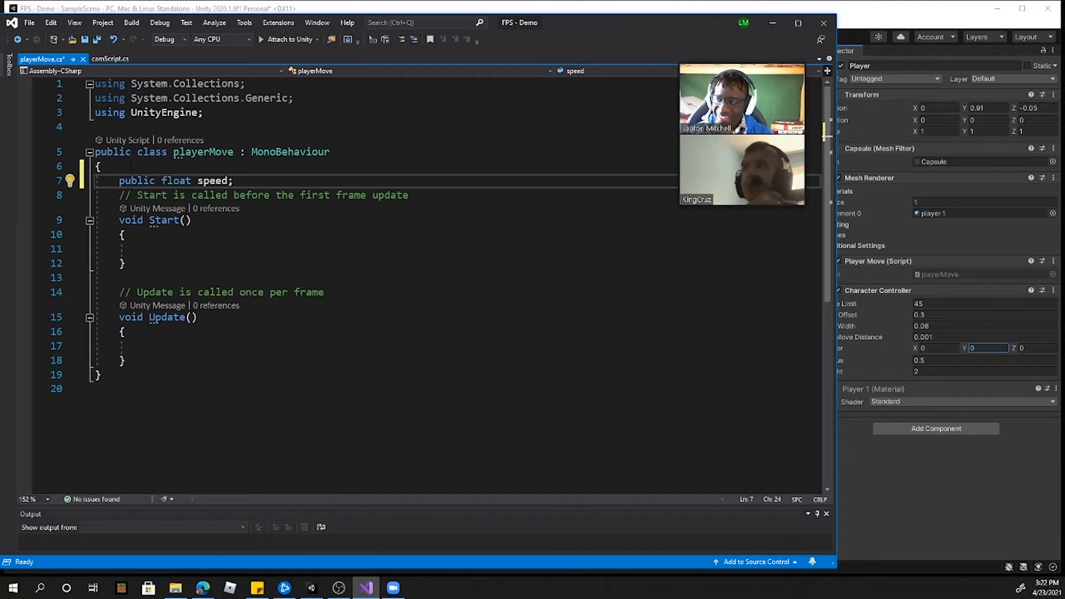
Step: Declare "public CharacterController trolls;" below the speed variable in the playerMove class and save the script
key(Return)
text(p)
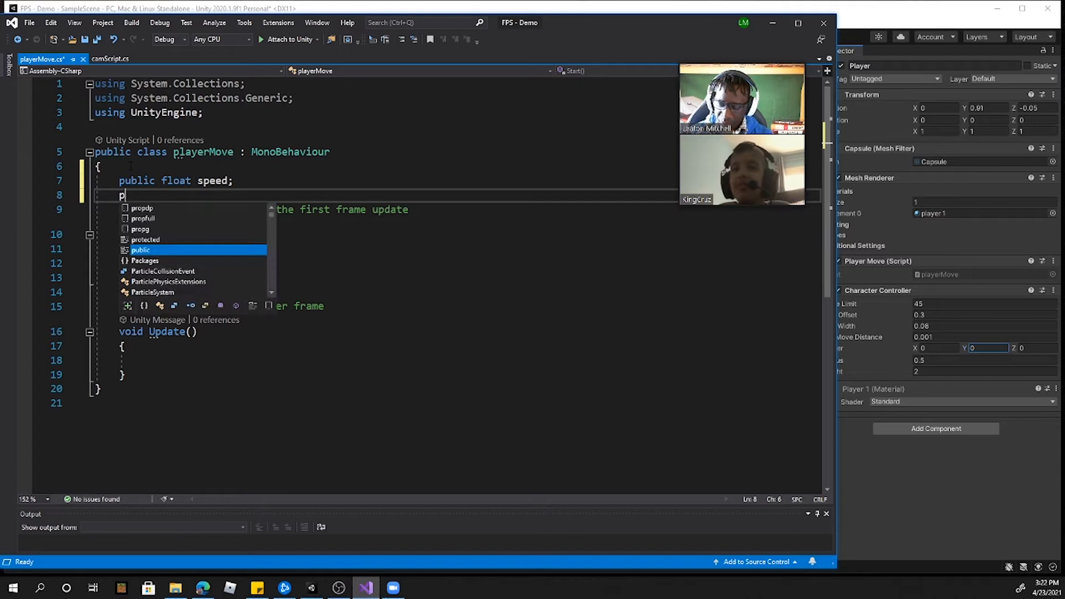
text(ublic CharacterController)
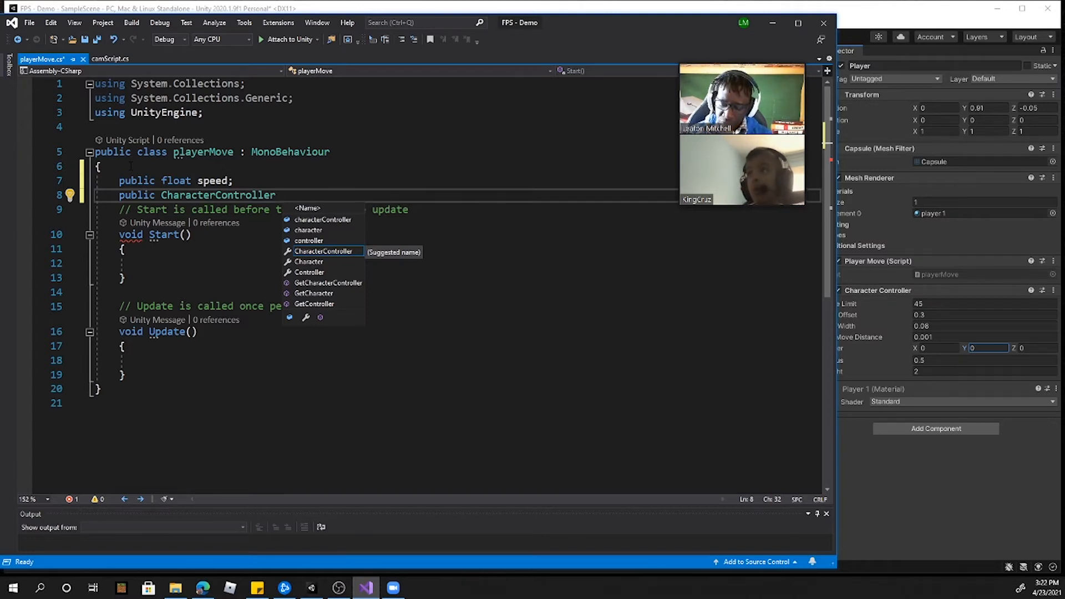
text( controls)
key(BackSpace)
text(ls)
key(BackSpace)
key(BackSpace)
key(BackSpace)
key(BackSpace)
key(BackSpace)
key(BackSpace)
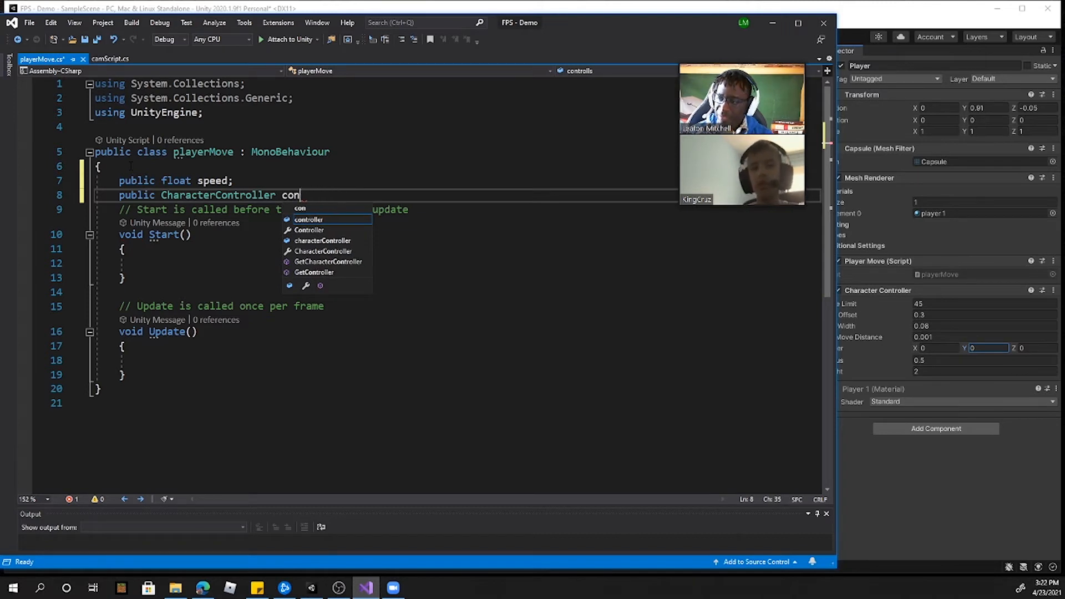
key(BackSpace)
key(BackSpace)
key(BackSpace)
text(troll)
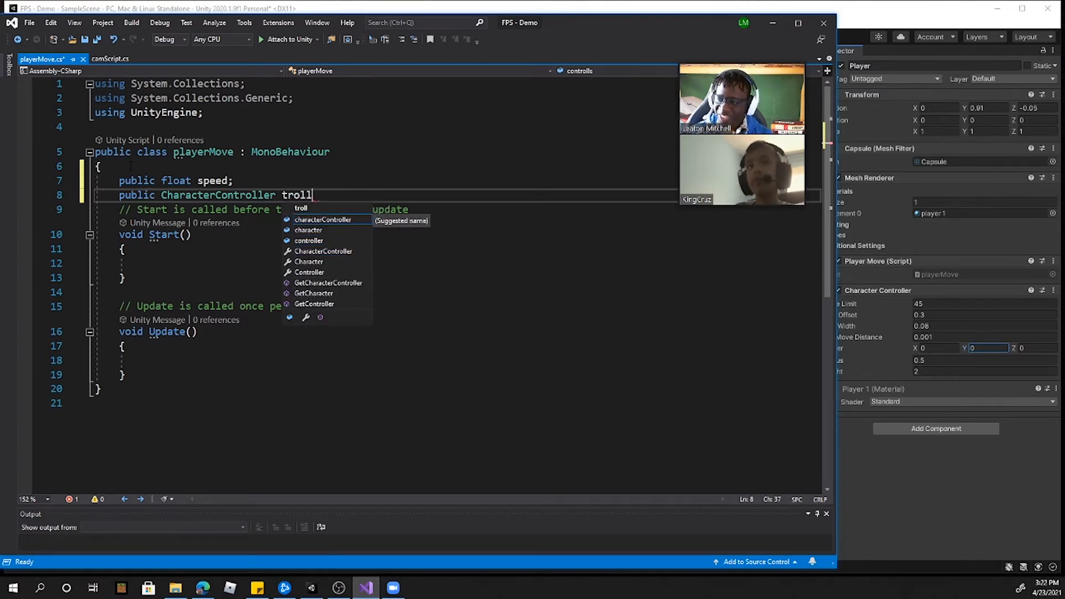
text(s;)
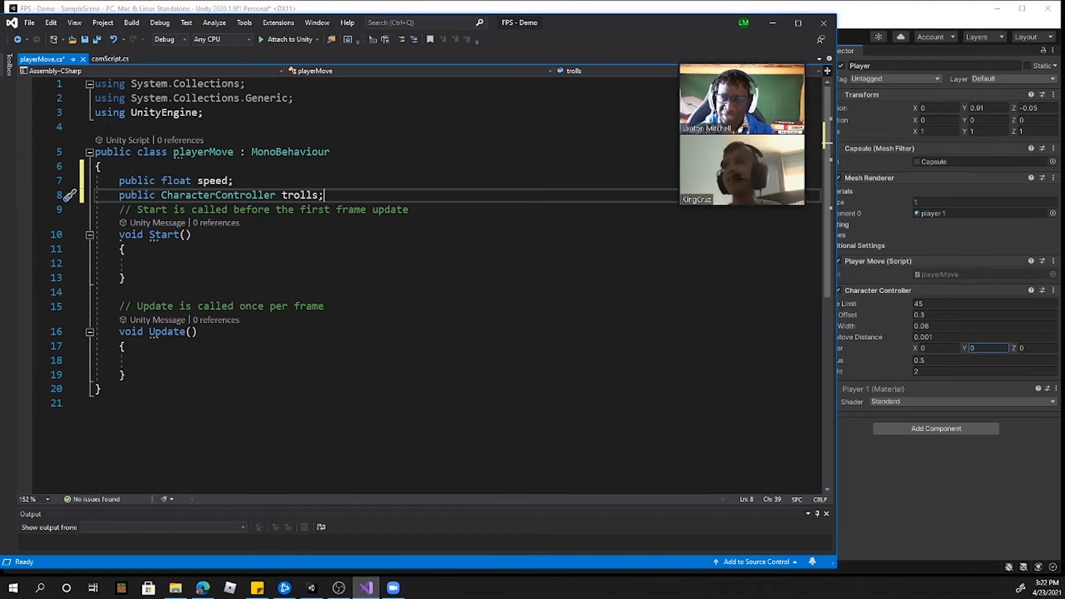
click(133, 267)
click(98, 40)
drag(324, 195, 161, 194)
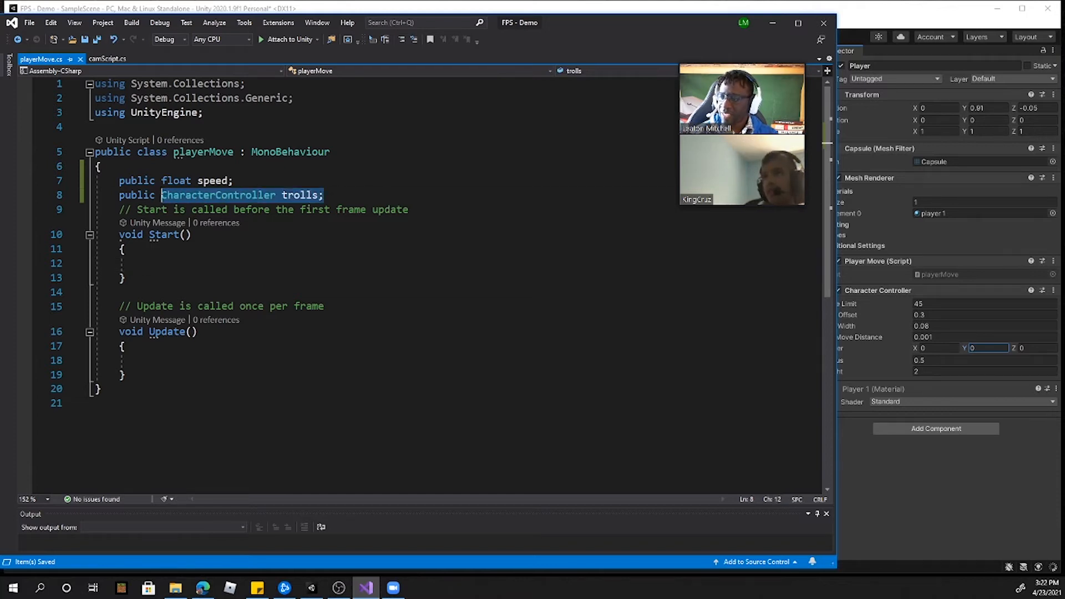
click(228, 209)
drag(323, 195, 157, 195)
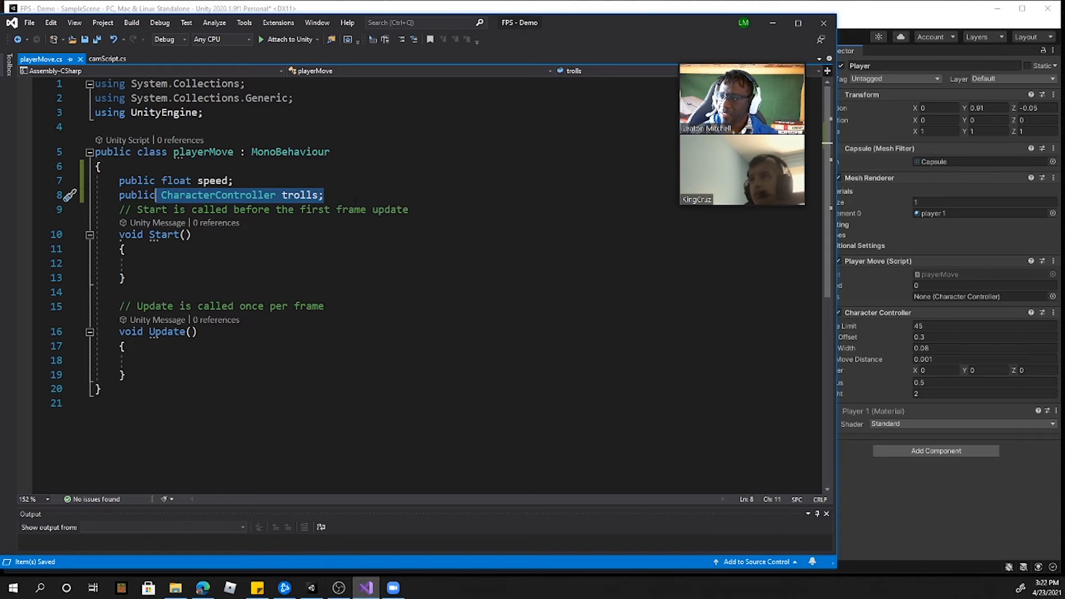
click(300, 194)
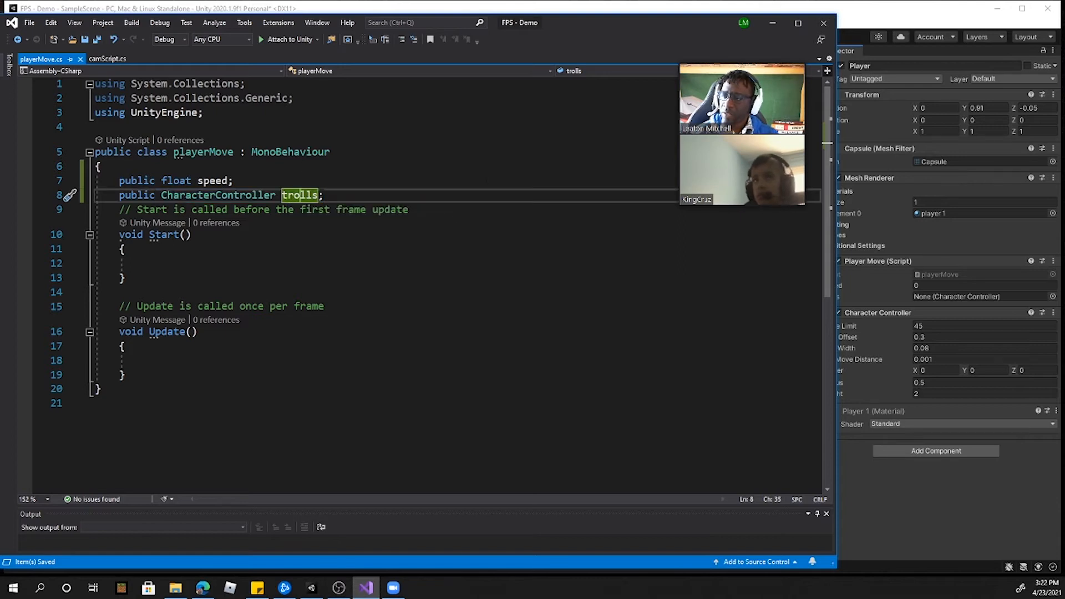
Step: Switch to Unity, assign the Player's Character Controller to the Player Move script's Trolls reference, and set its Speed to 12
click(881, 218)
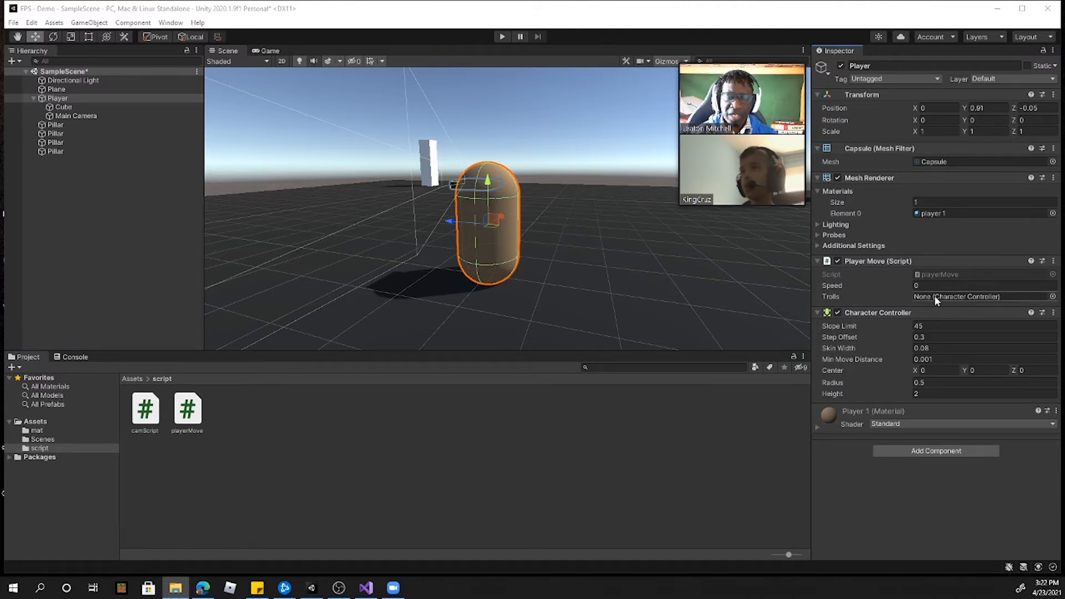
drag(872, 313, 928, 296)
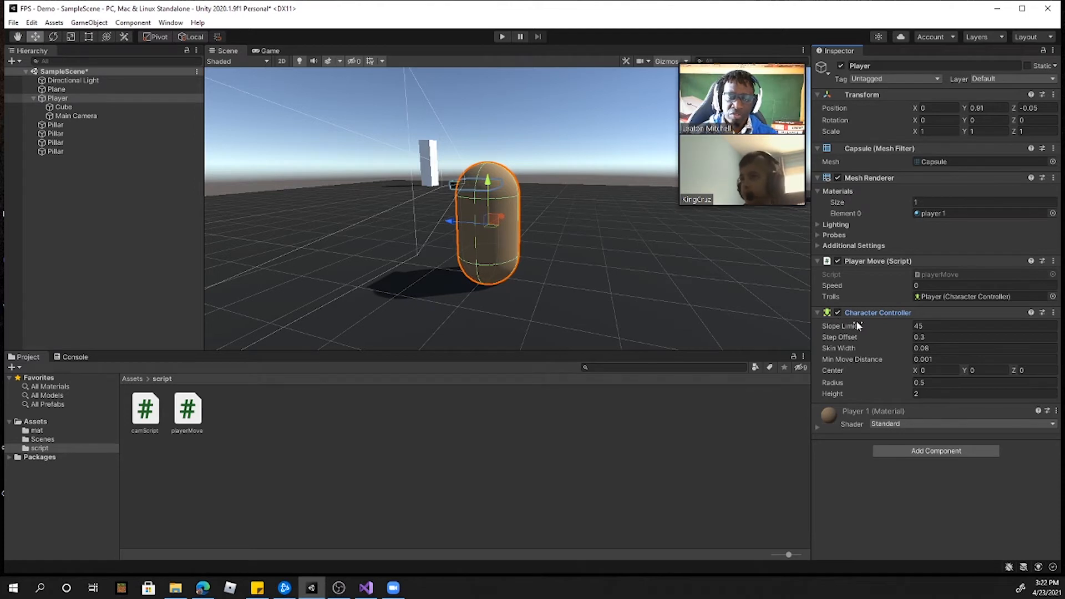
click(926, 285)
text(12)
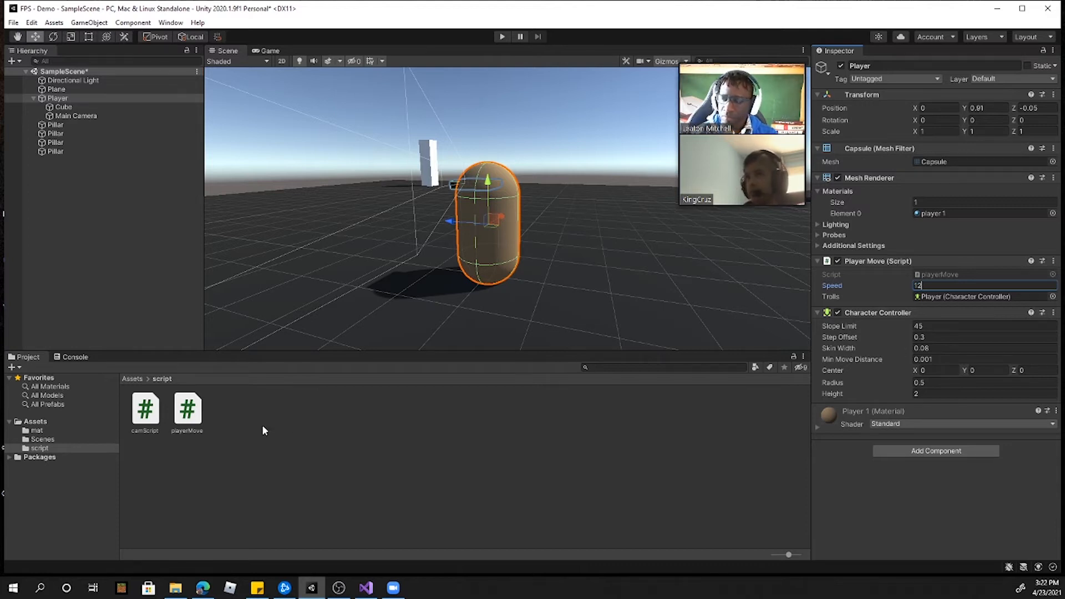
Step: Switch to playerMove.cs in Visual Studio and add the call "trolls.Move(?);" with a placeholder argument inside the Update method
click(366, 587)
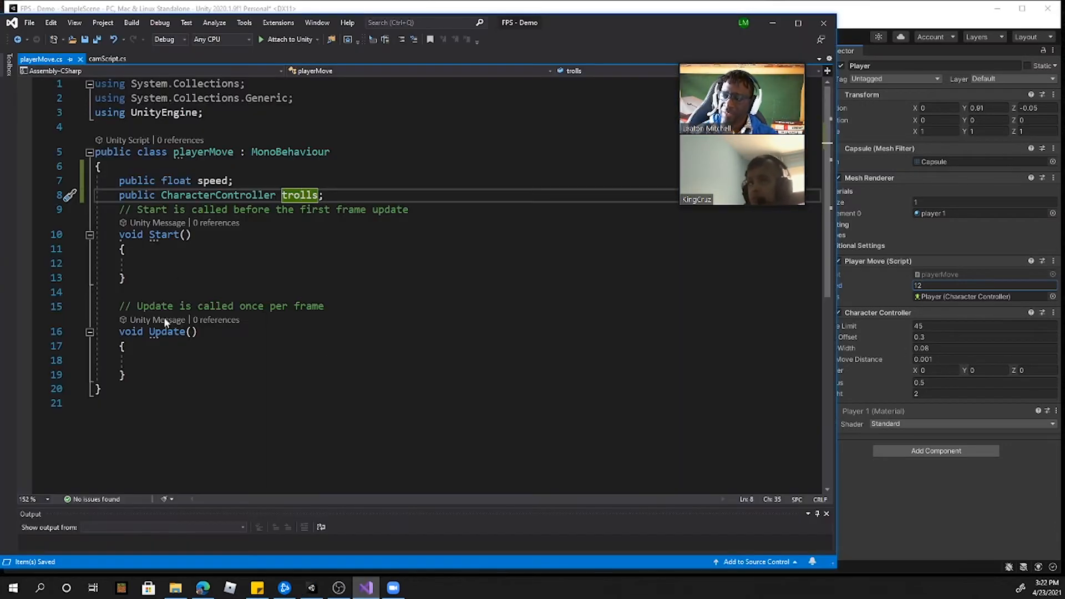
click(169, 350)
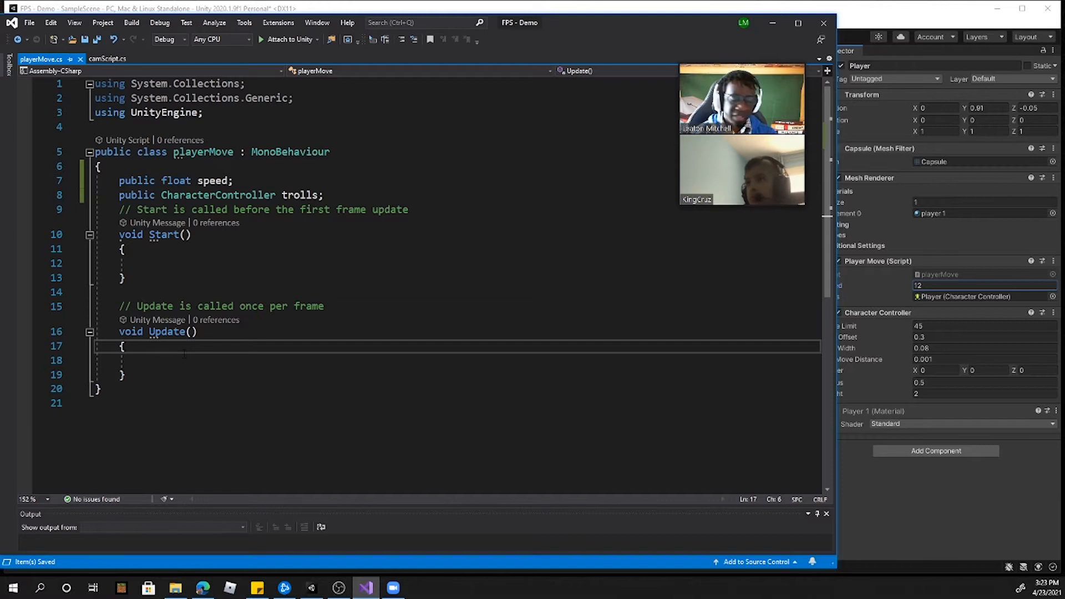
key(Down)
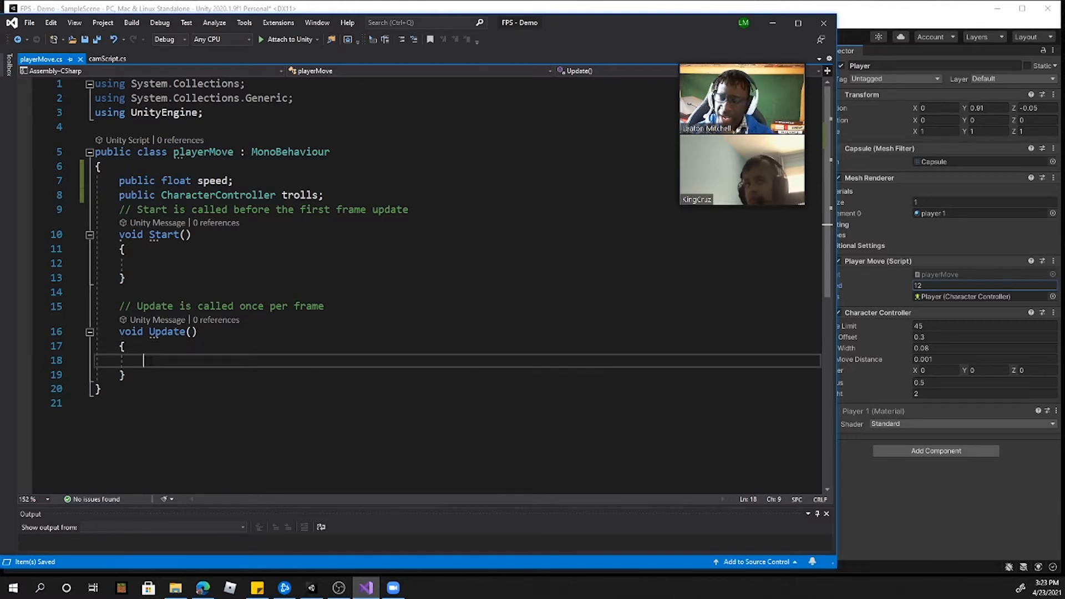
text(t)
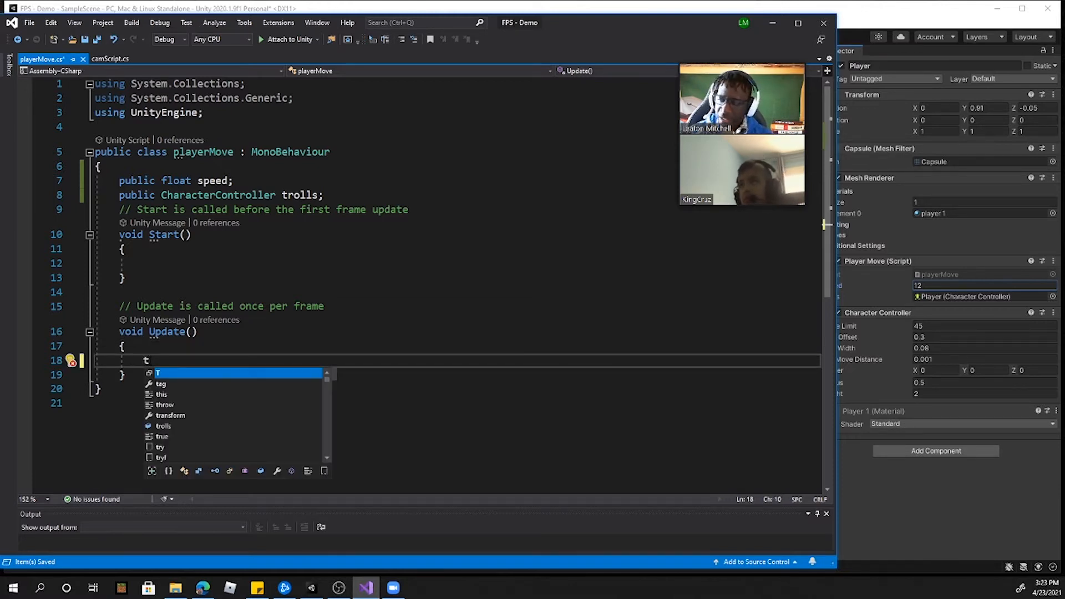
text(rolls.mov)
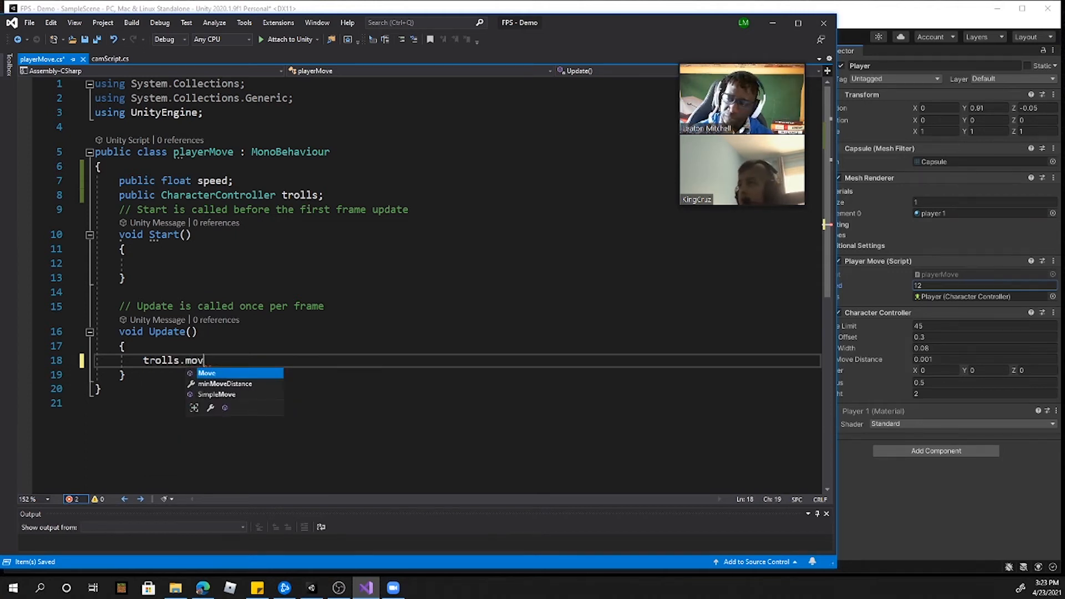
key(Tab)
text(())
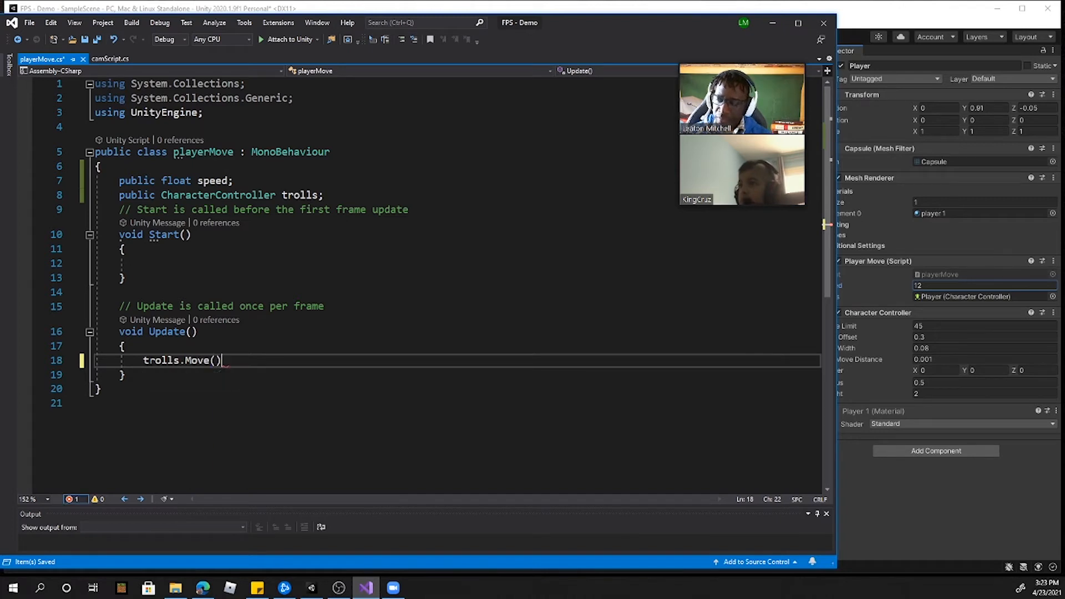
key(Left)
text(?)
key(Right)
text(;)
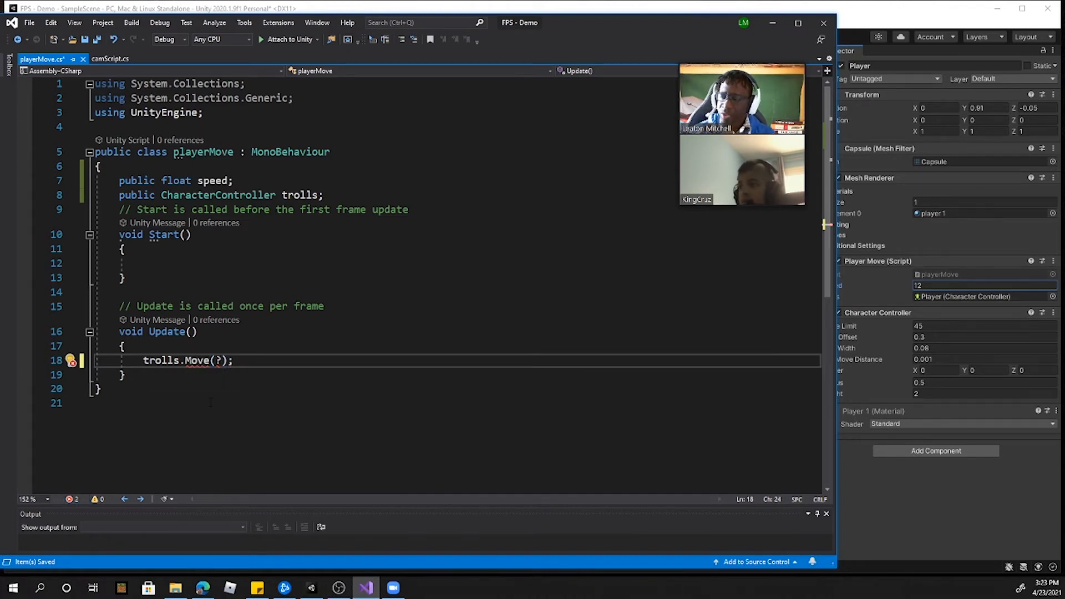
double_click(220, 360)
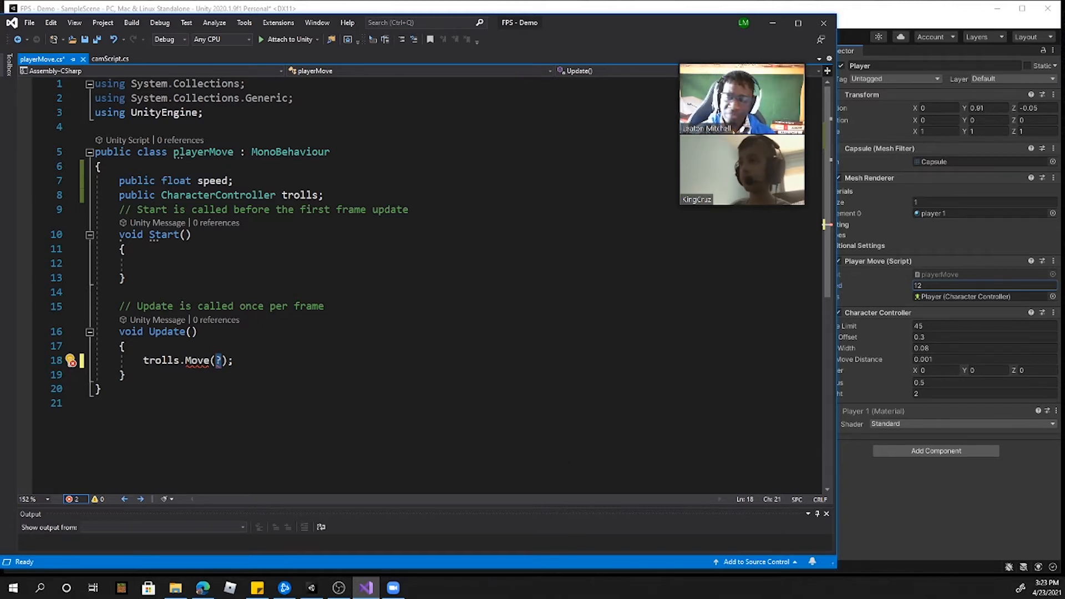
Step: Insert the line float x = Input.GetAxis("Horizontal"); above the trolls.Move call in Update
key(Up)
key(Return)
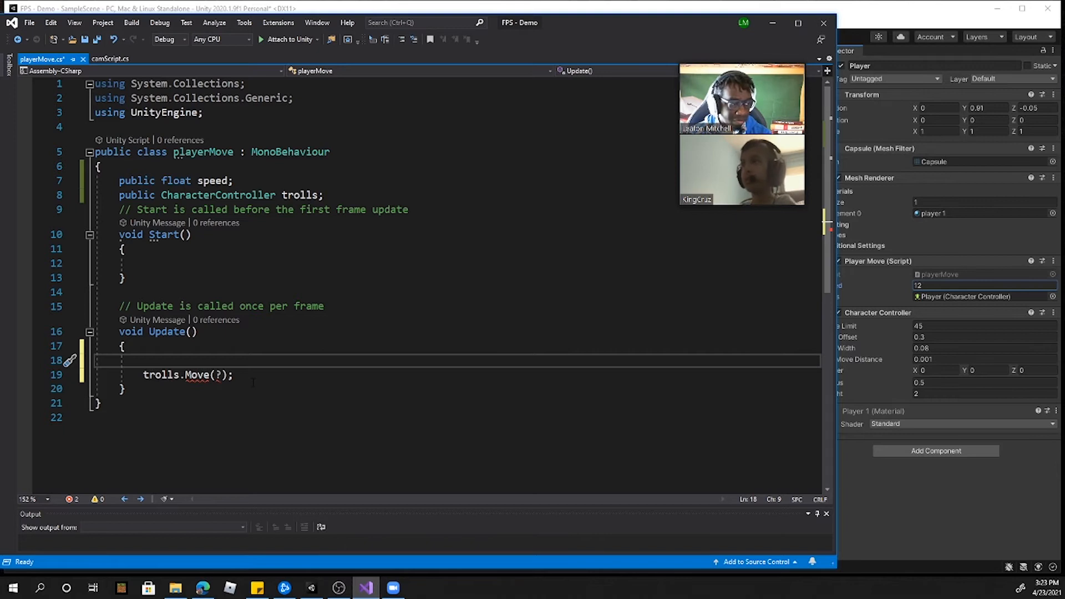
text(float)
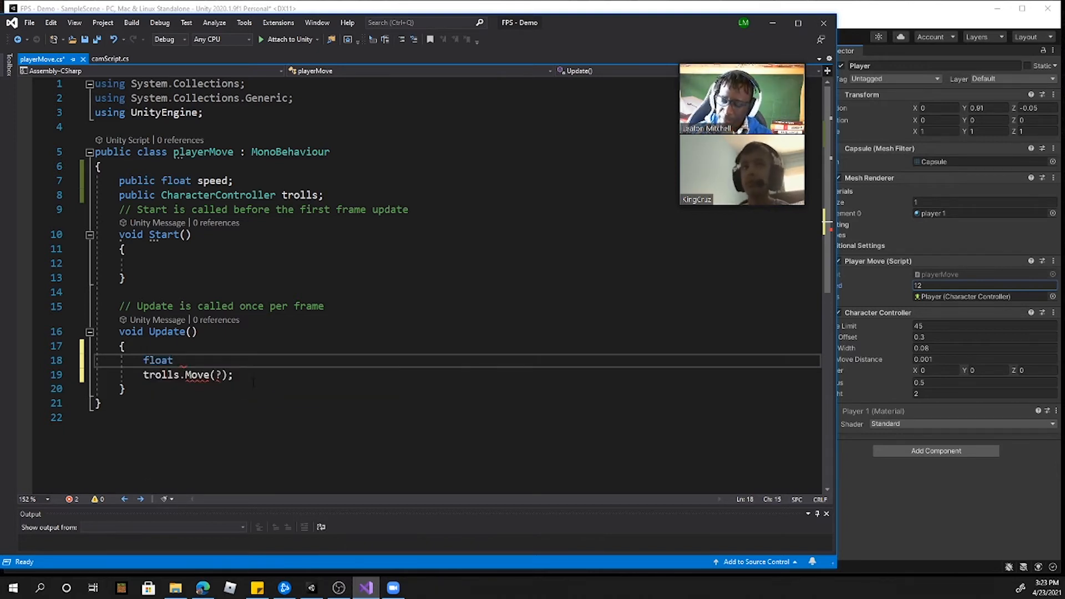
text( x)
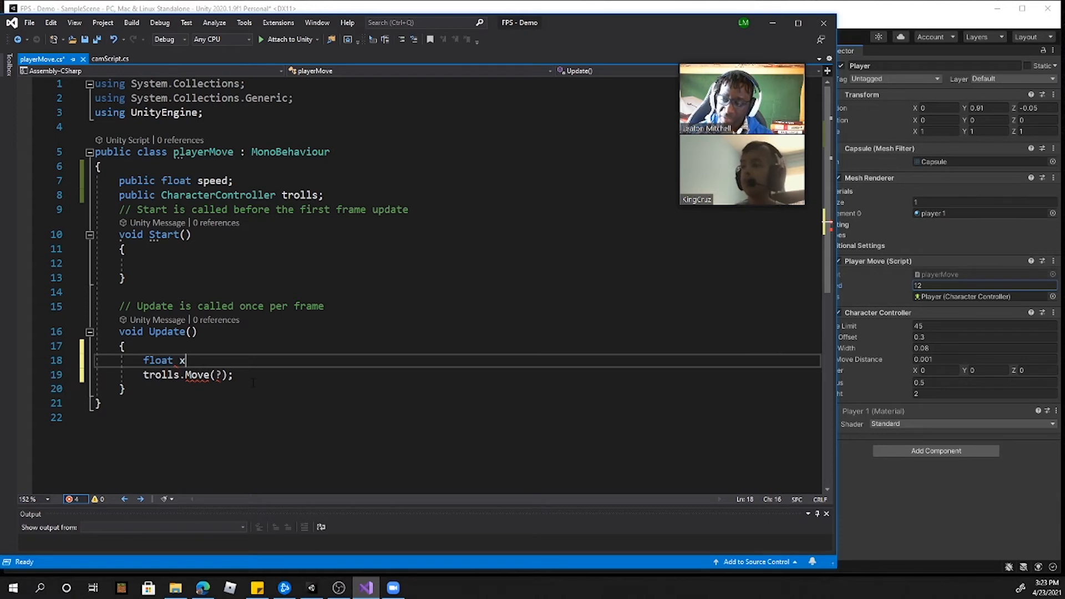
text( = )
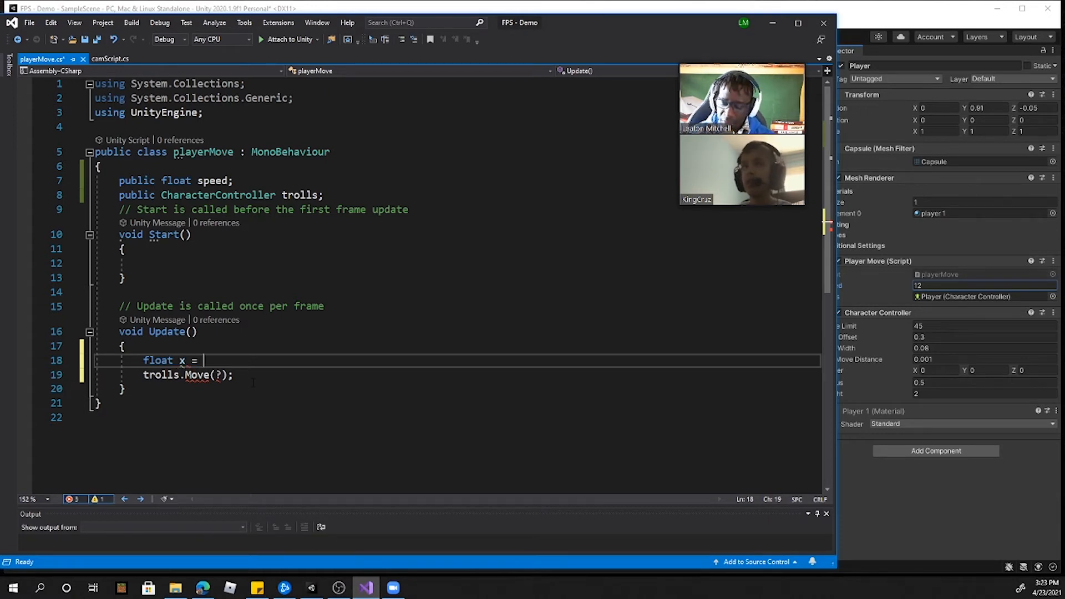
text(input.get)
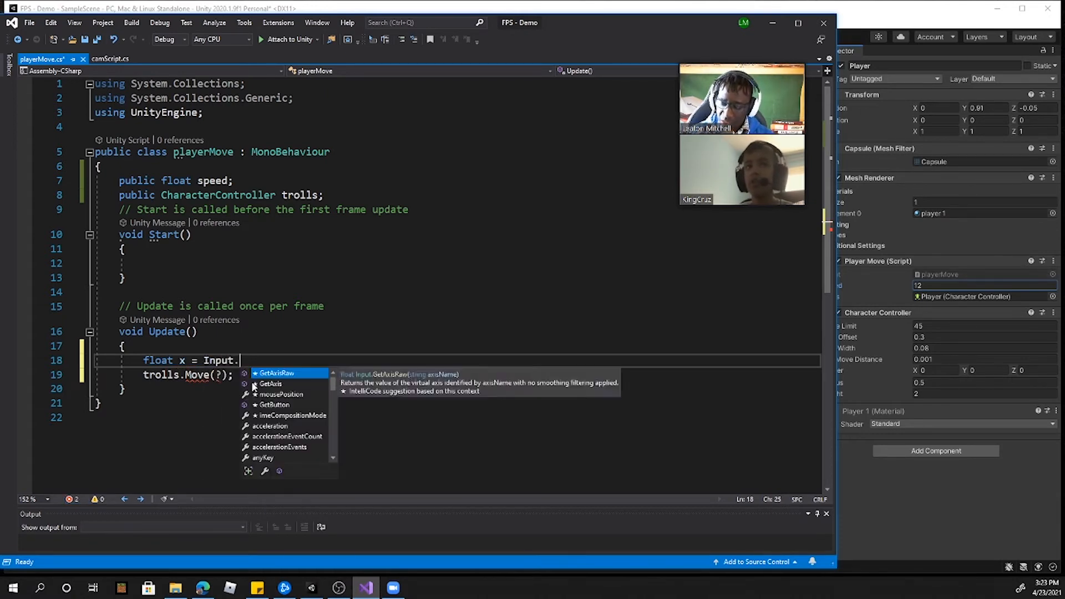
key(Down)
key(Return)
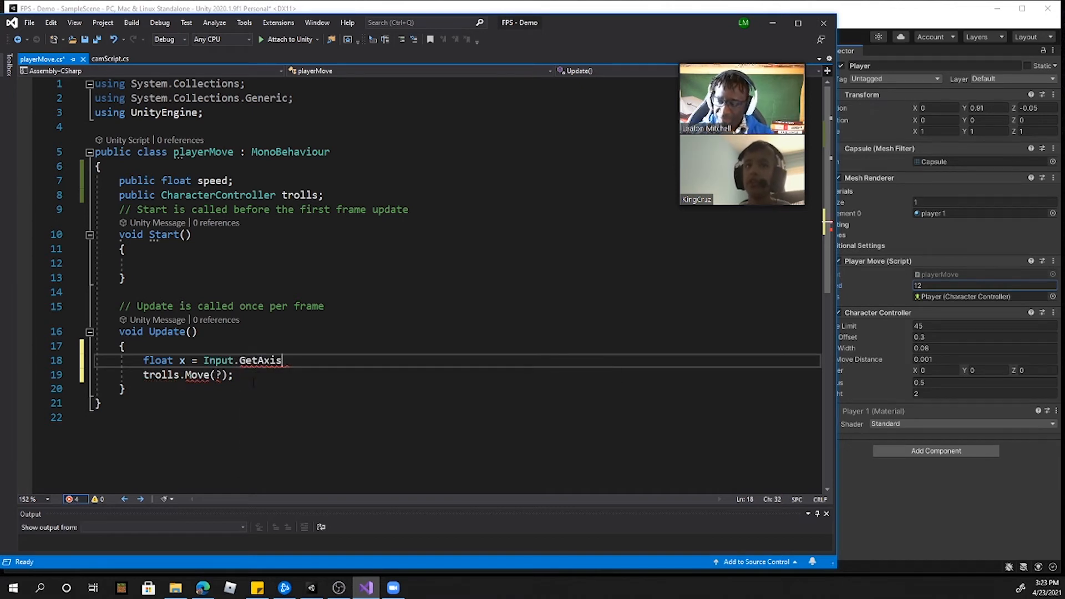
text((")
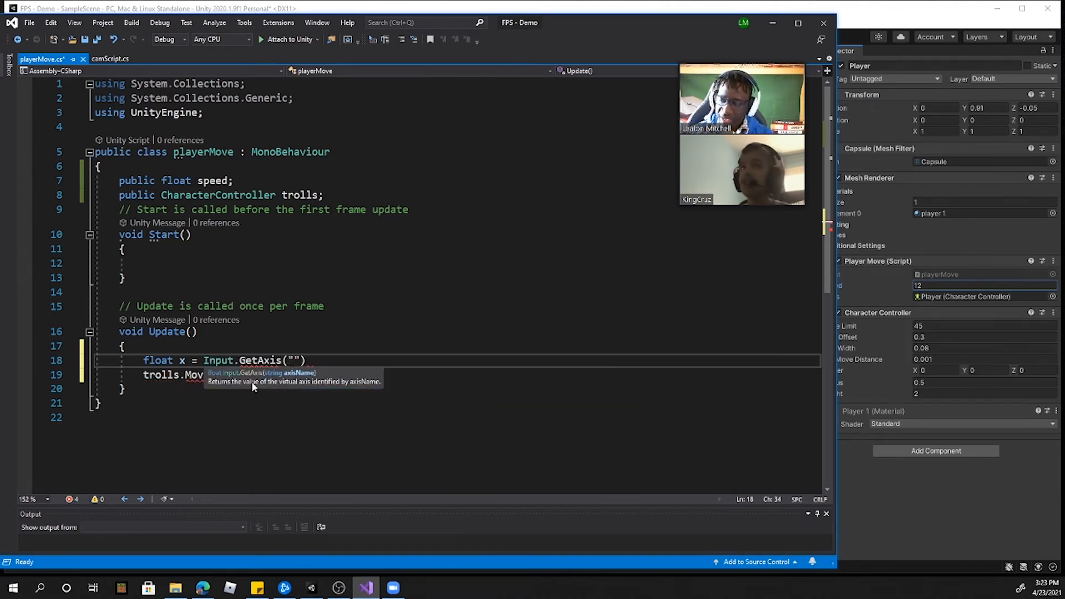
text(Horiz)
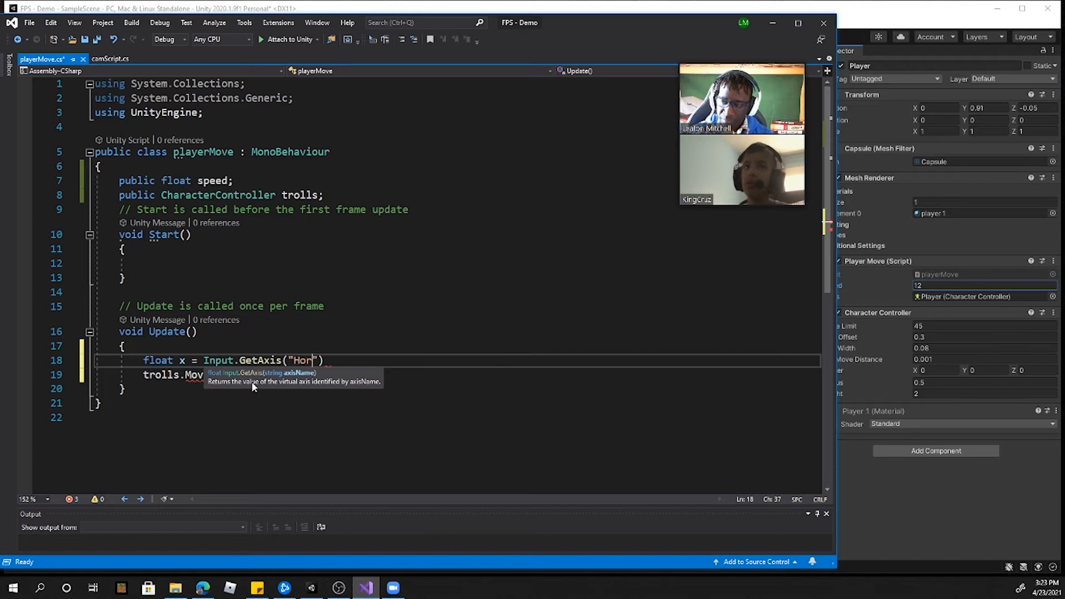
text(ontal"))
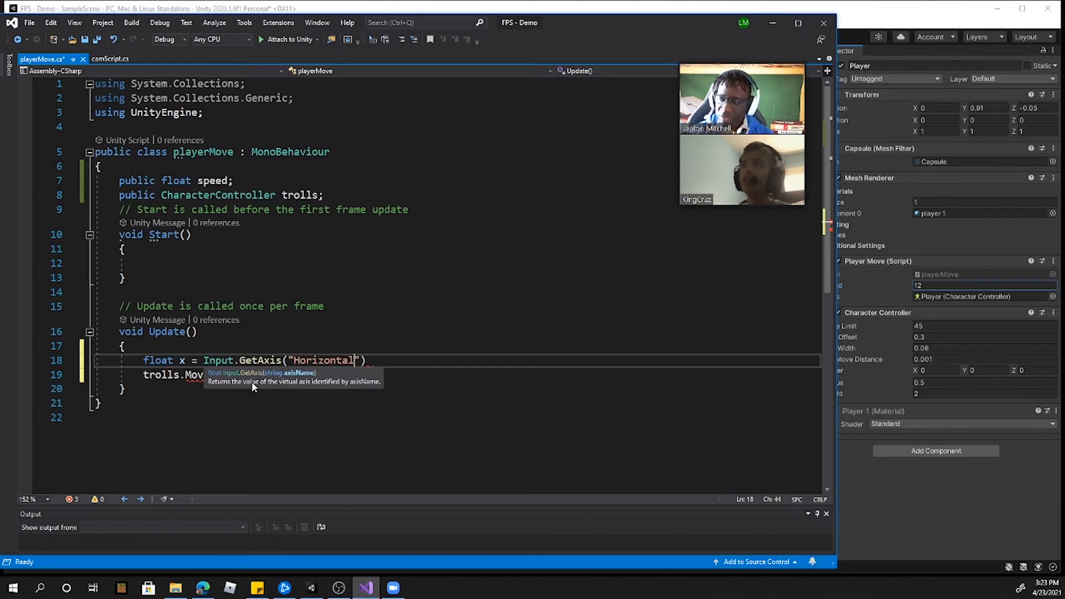
text(;)
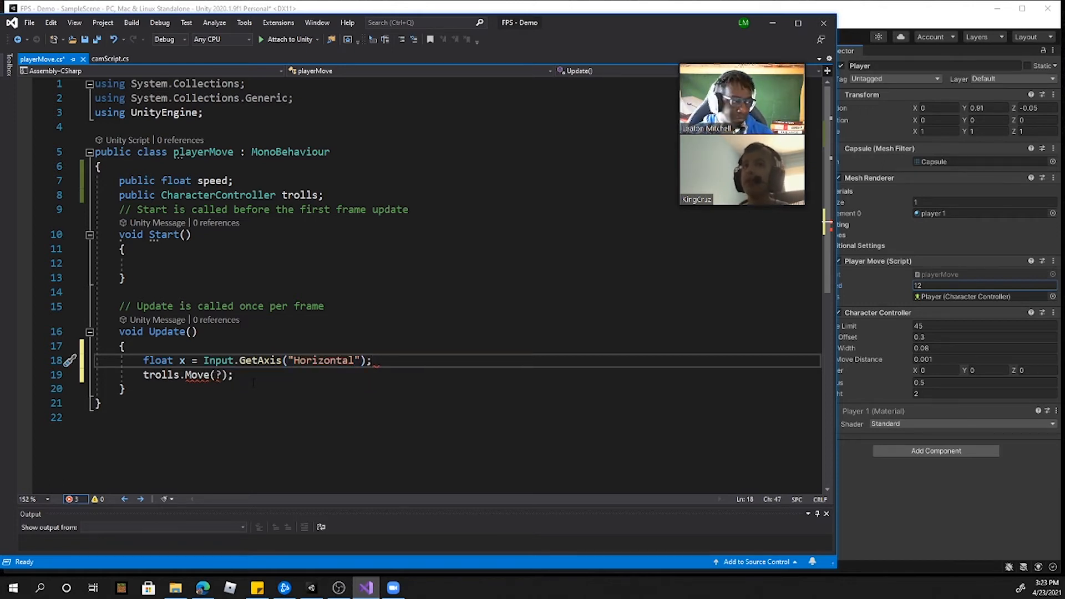
Step: Duplicate the x line as float z = Input.GetAxis("Vertical"); and add two blank lines beneath it
key(ctrl+d)
double_click(181, 374)
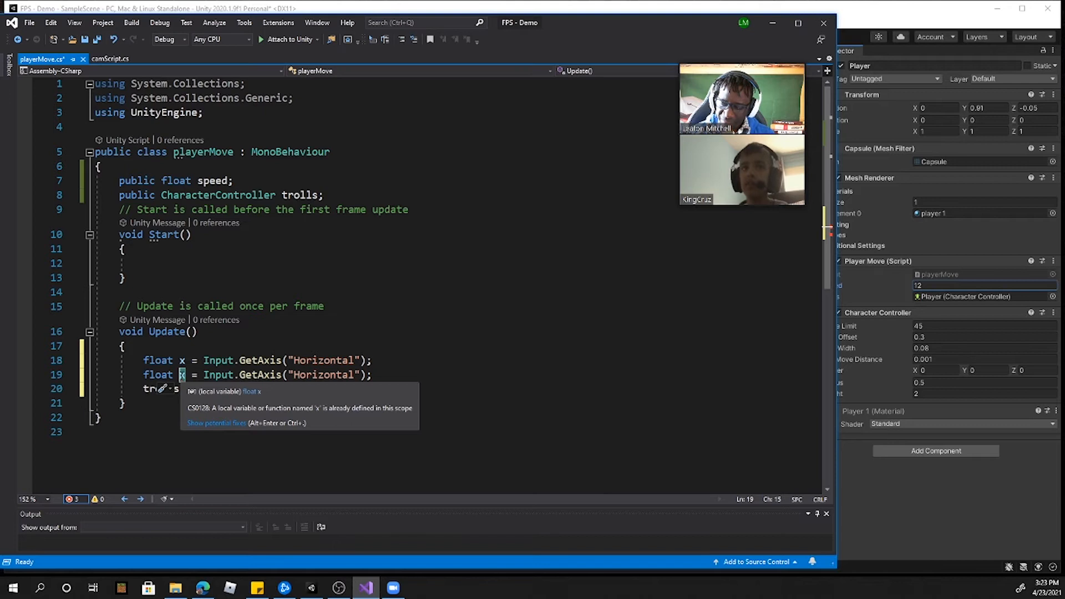
text(z)
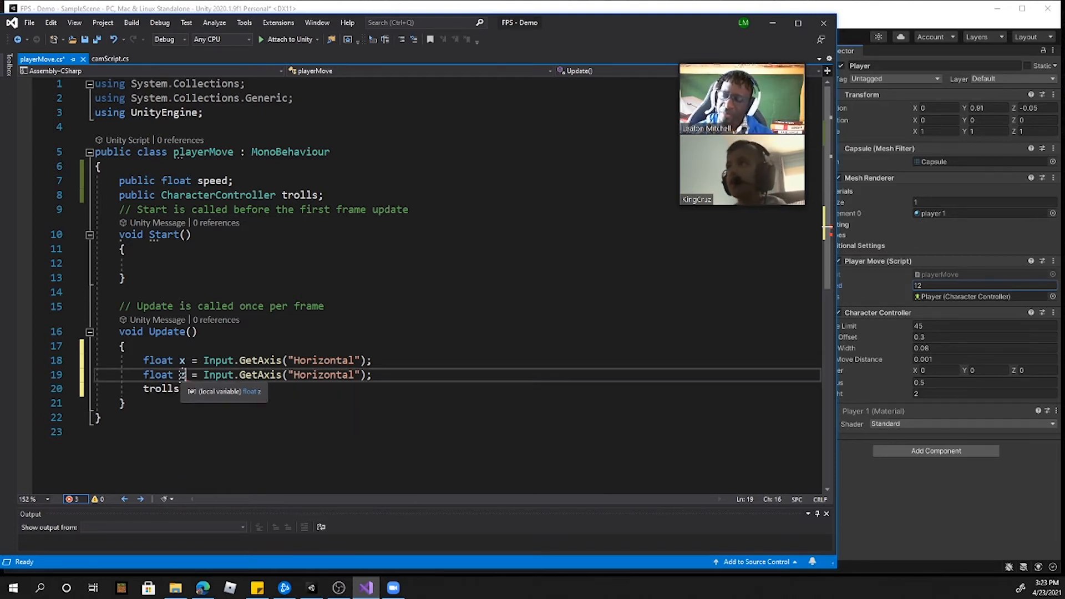
drag(293, 375, 352, 377)
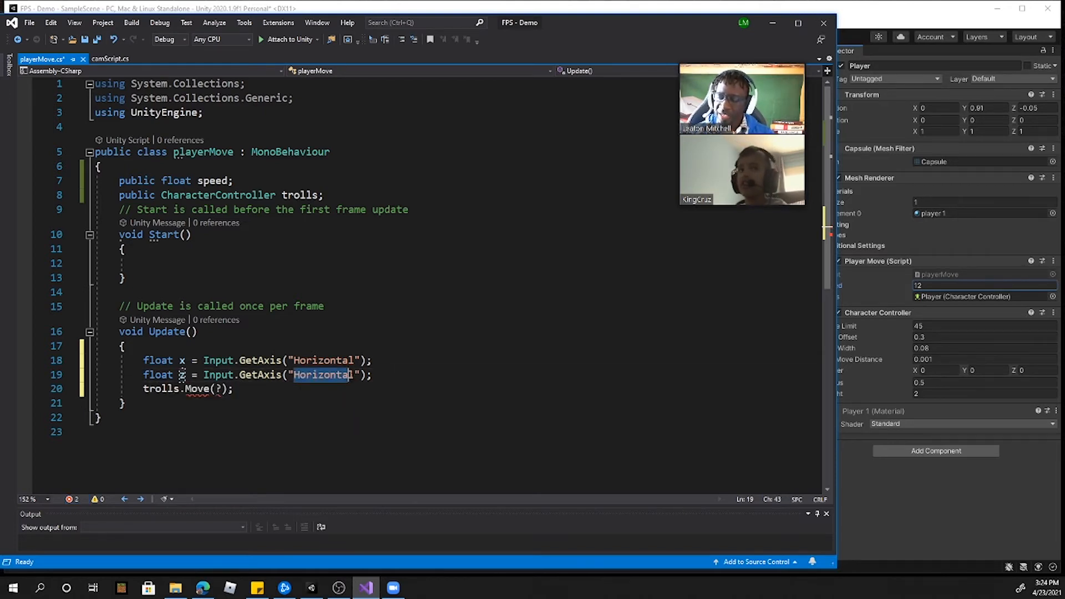
text(Ve)
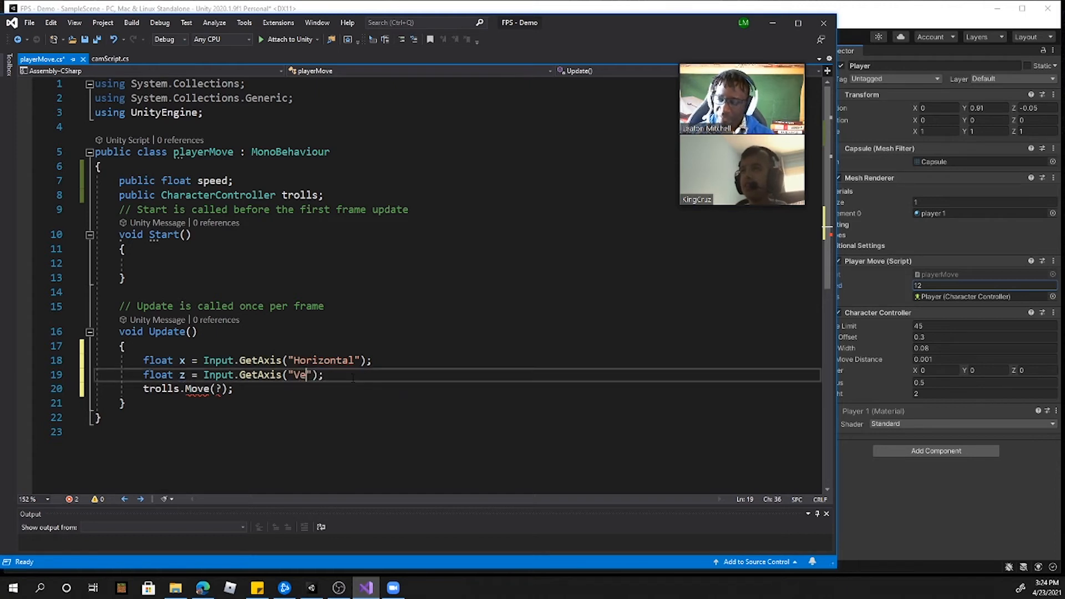
text(rtical)
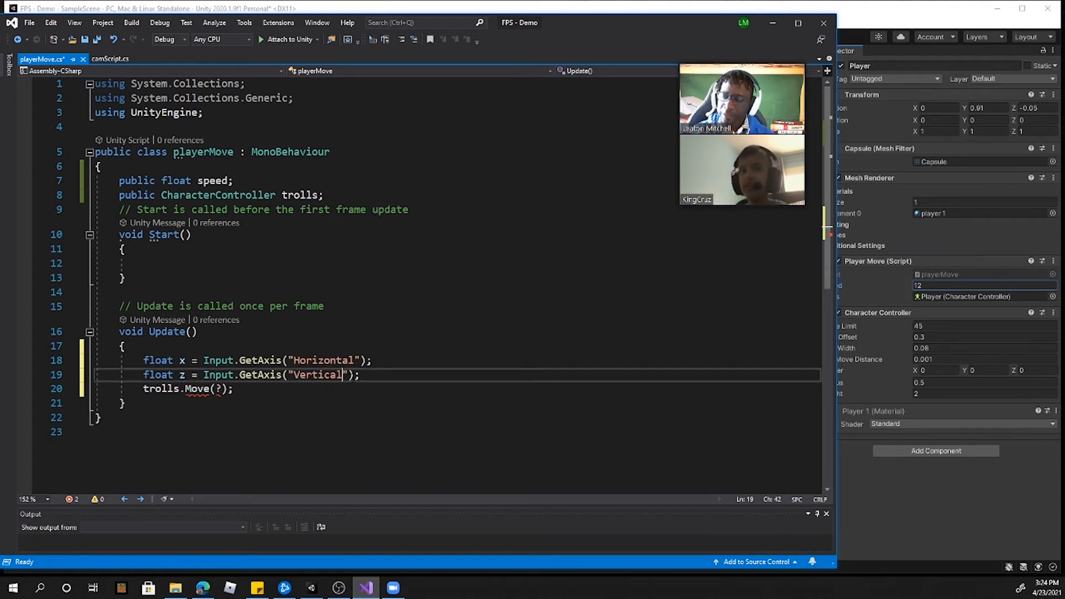
key(Return)
key(Return)
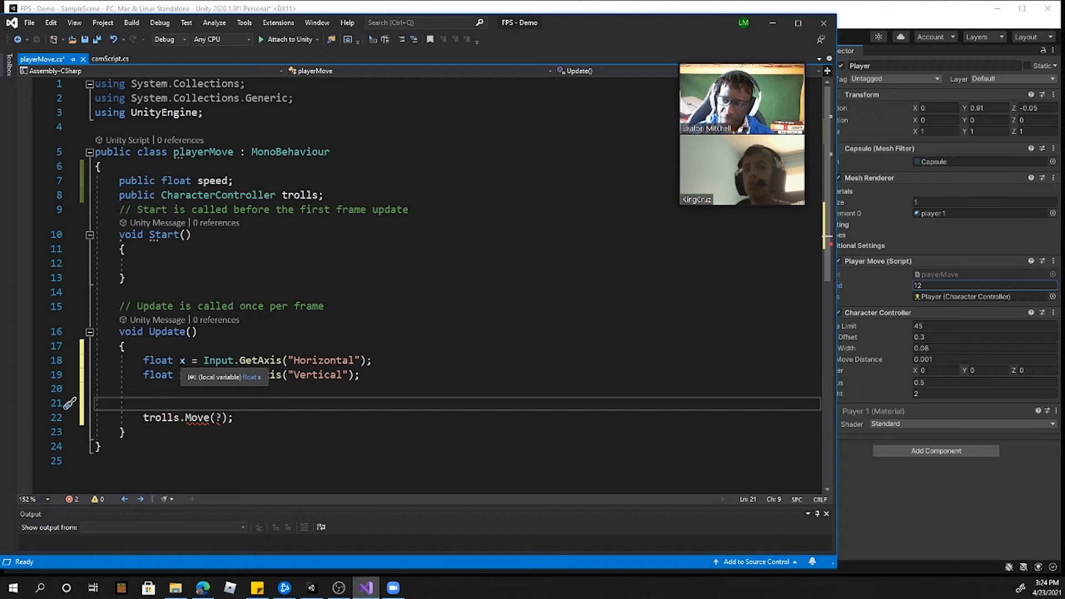
Step: Begin declaring a Vector3 variable named movement on the line beneath float z in Update
click(181, 361)
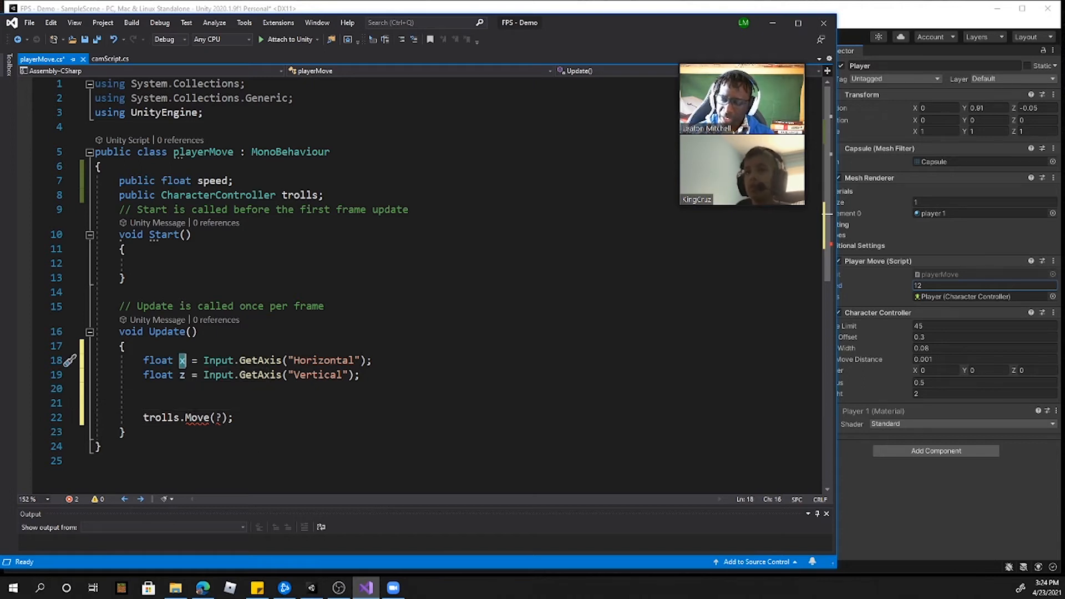
click(182, 376)
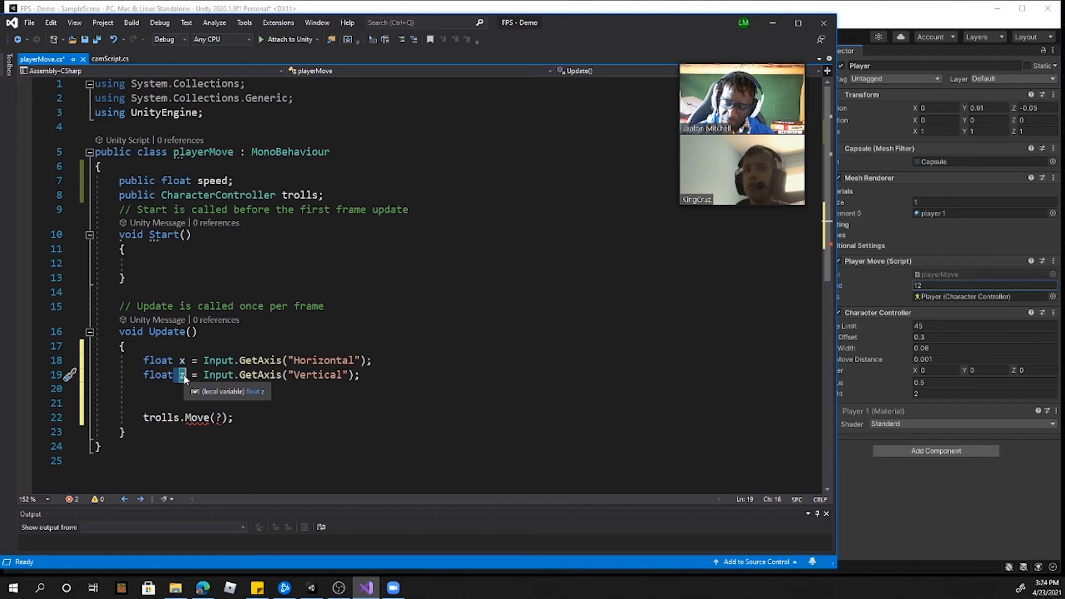
click(167, 391)
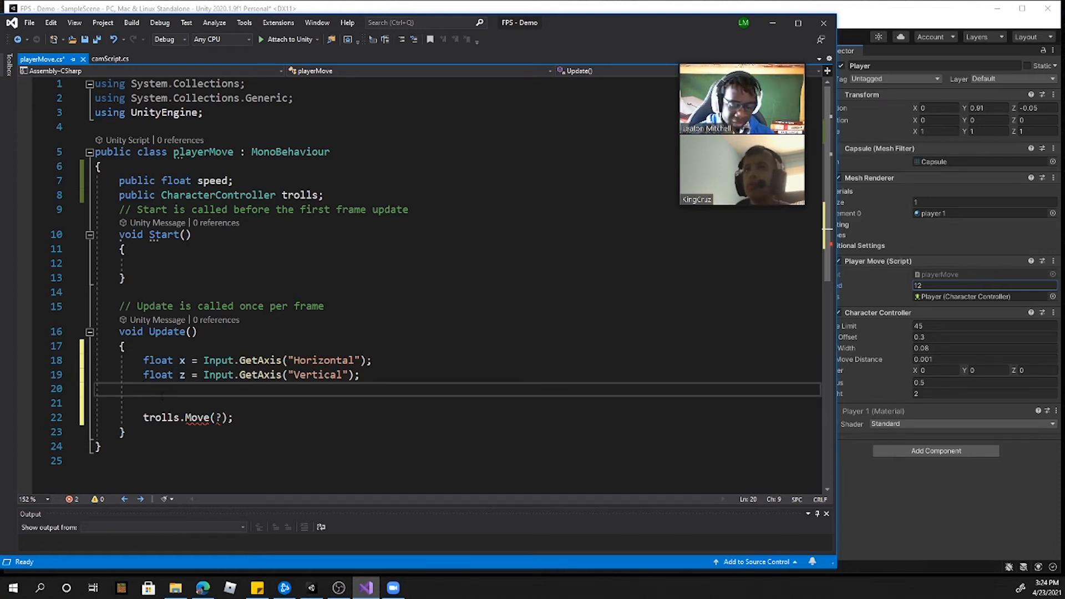
text(Vector)
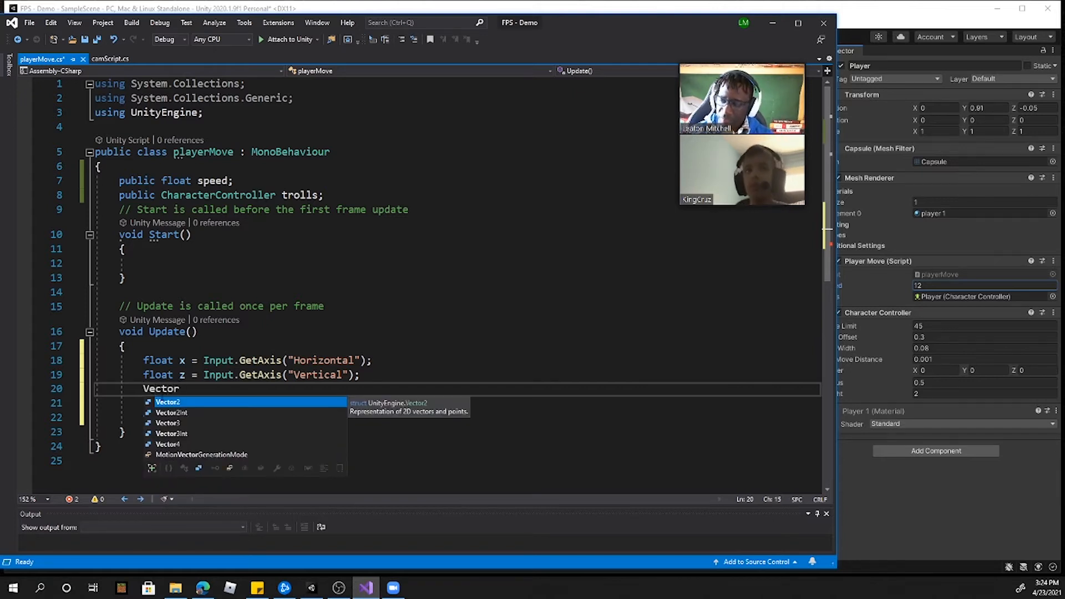
key(Down)
key(Down)
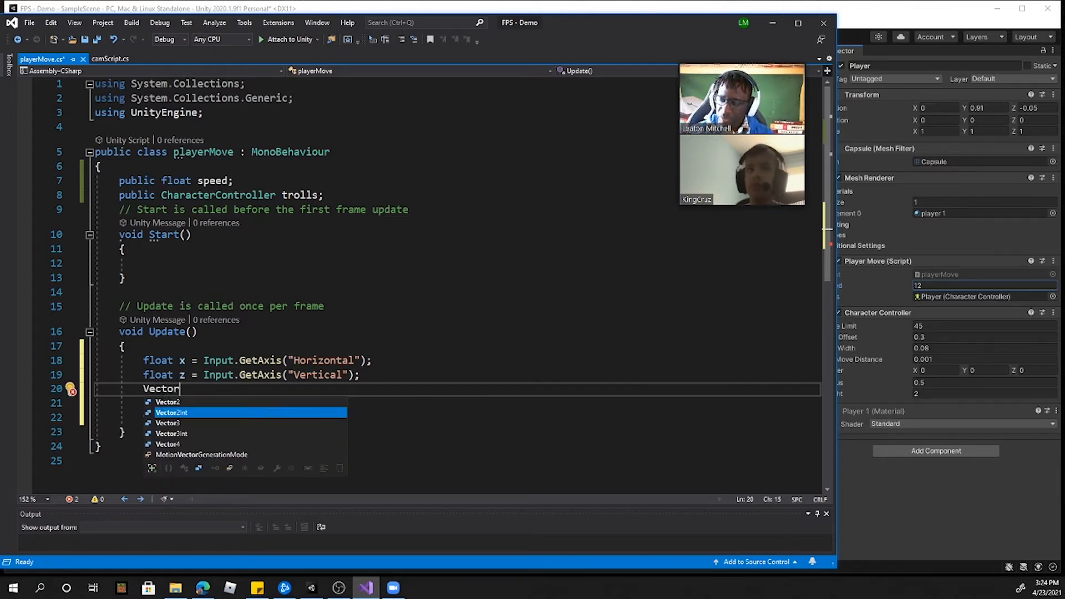
key(Return)
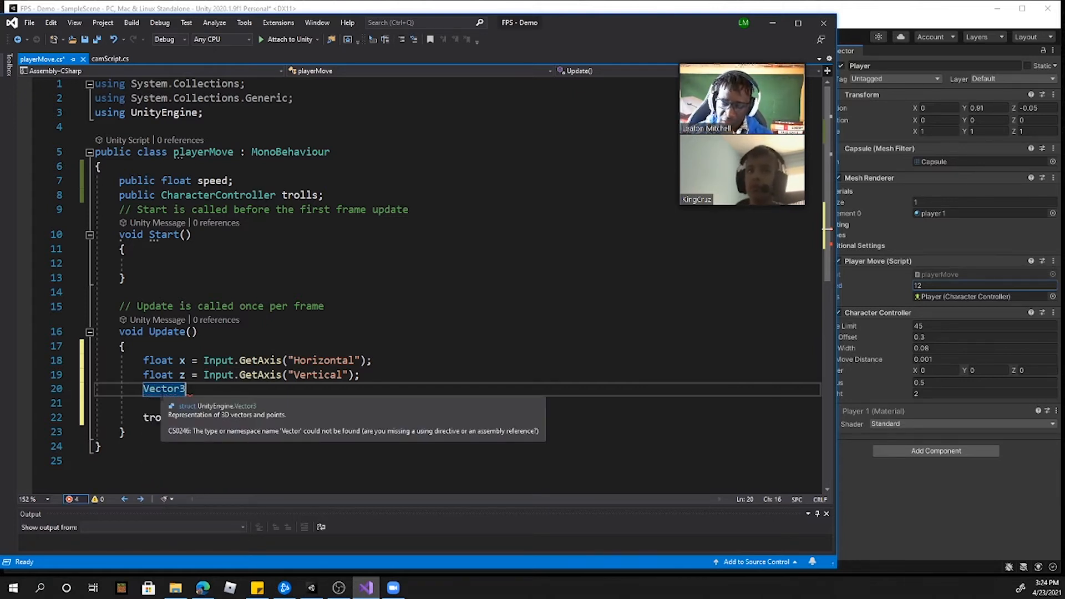
text(moeem)
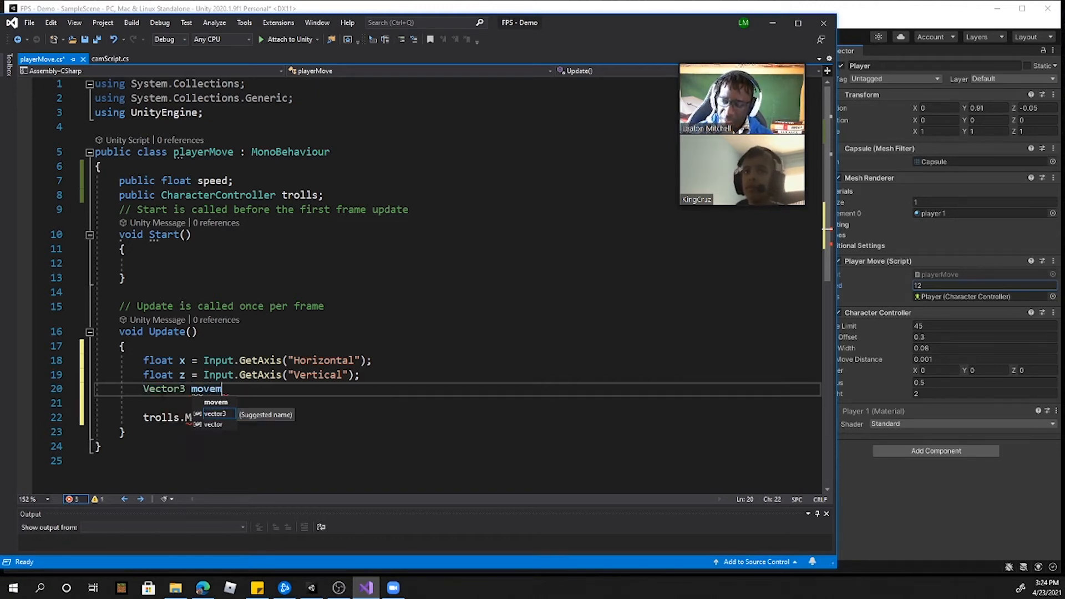
text(ent )
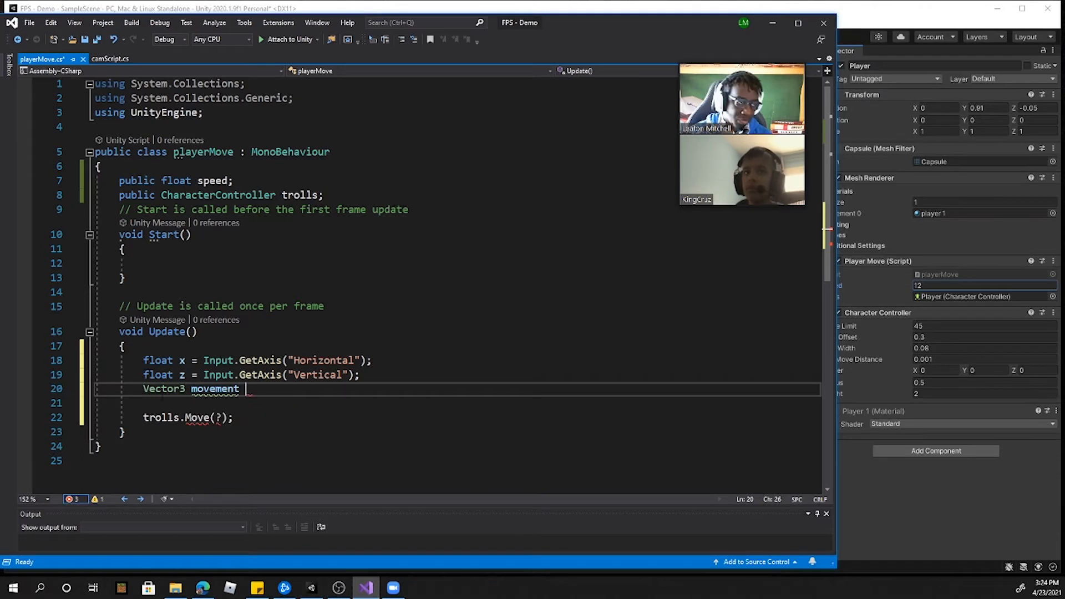
text(= tra)
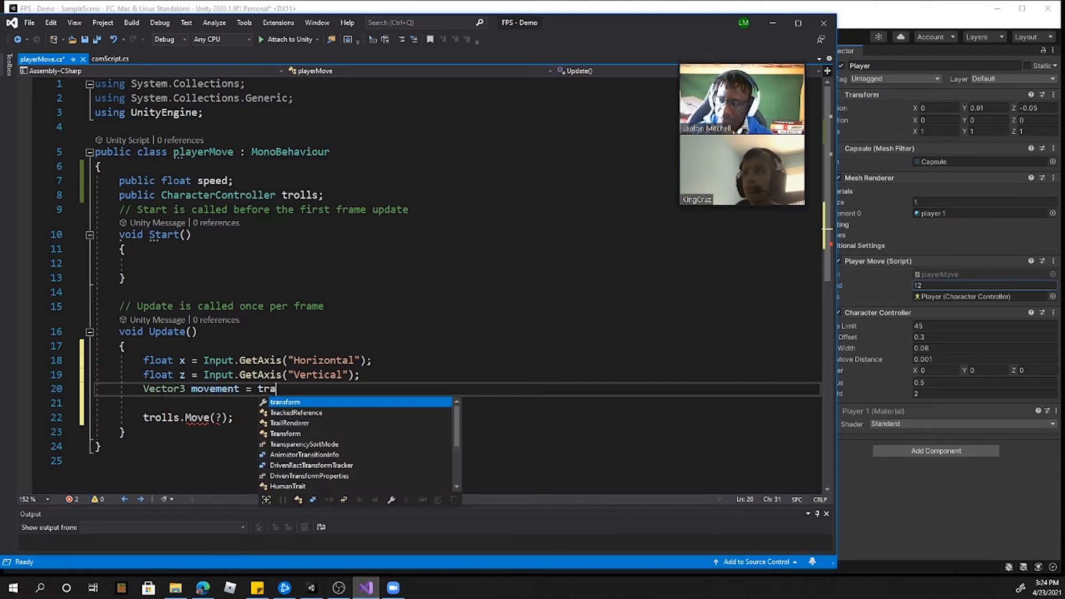
text(nsform.)
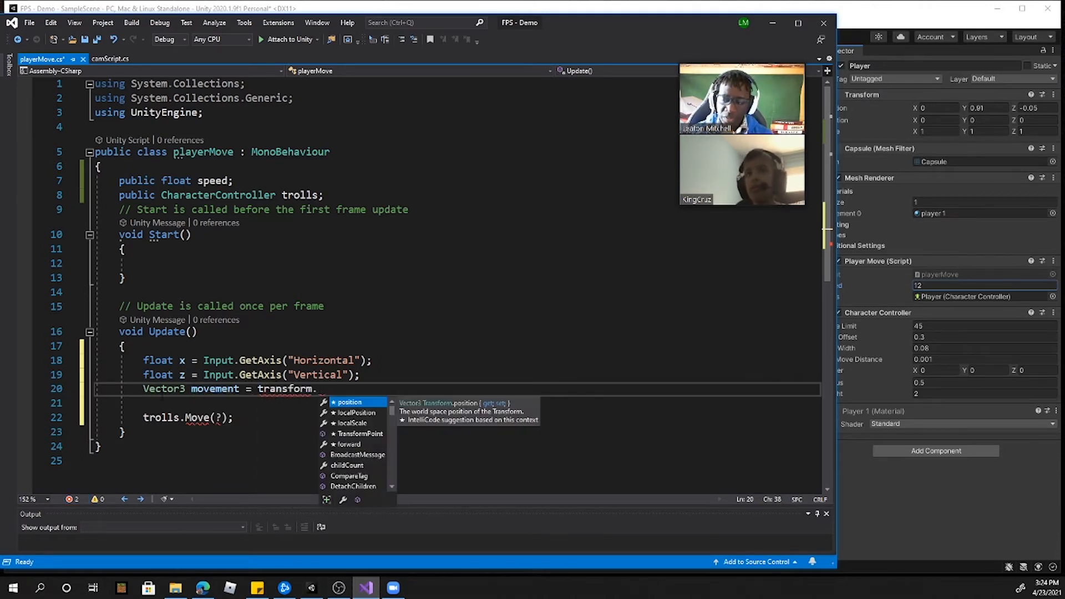
text(right)
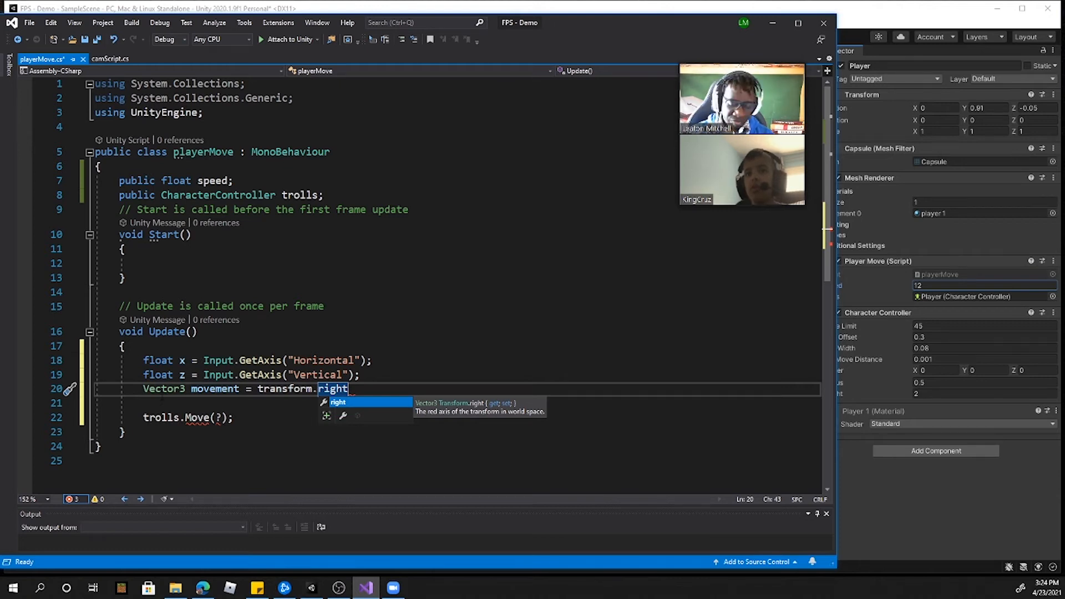
Step: Assign transform.right * x to the movement variable as the sideways part of the motion
text(*)
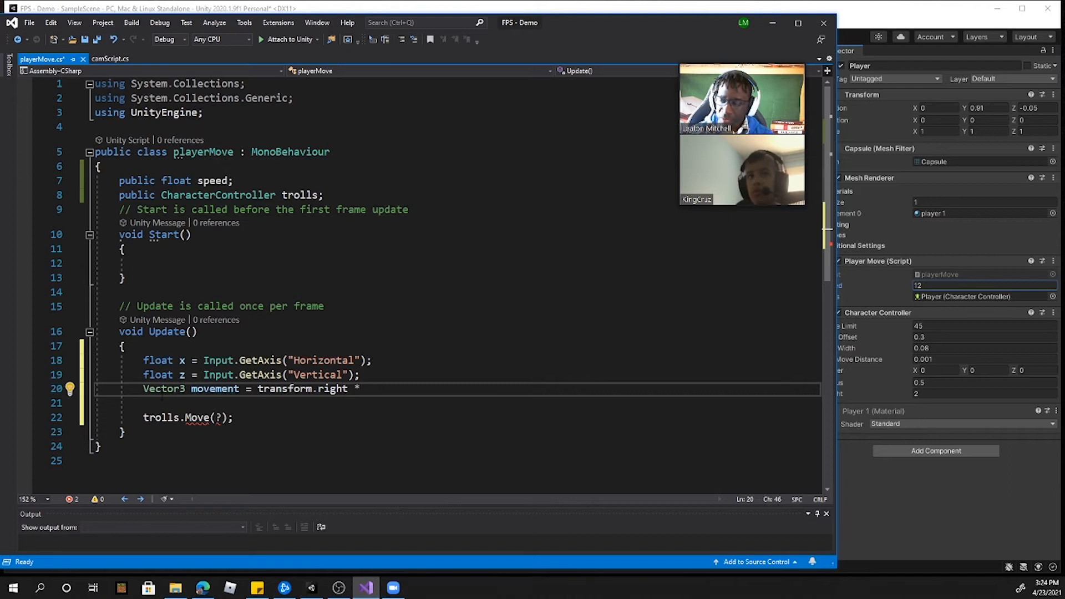
text(x)
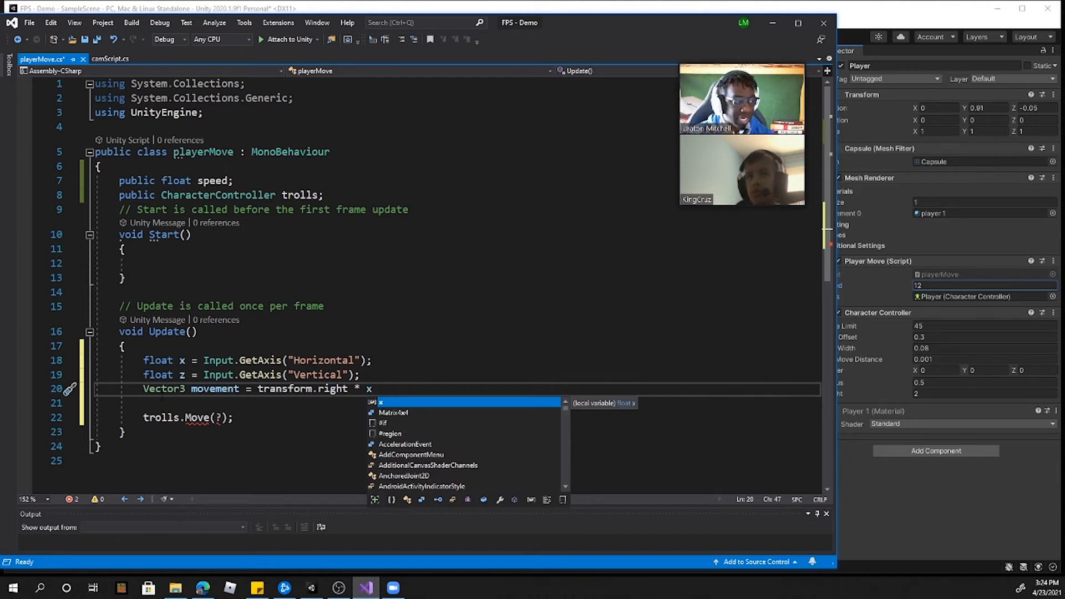
text( + transform)
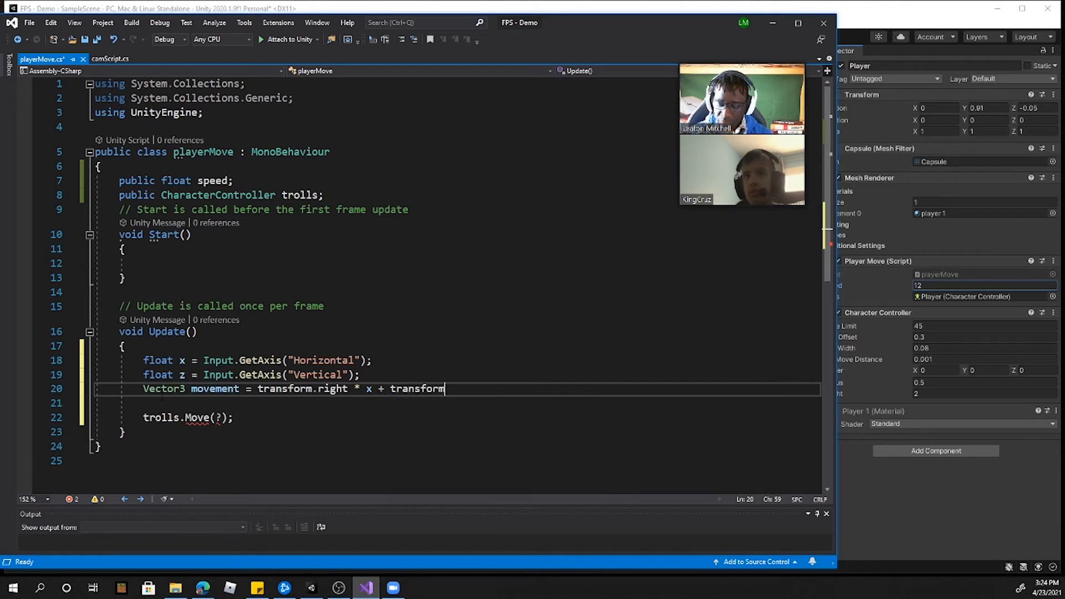
text(.fo)
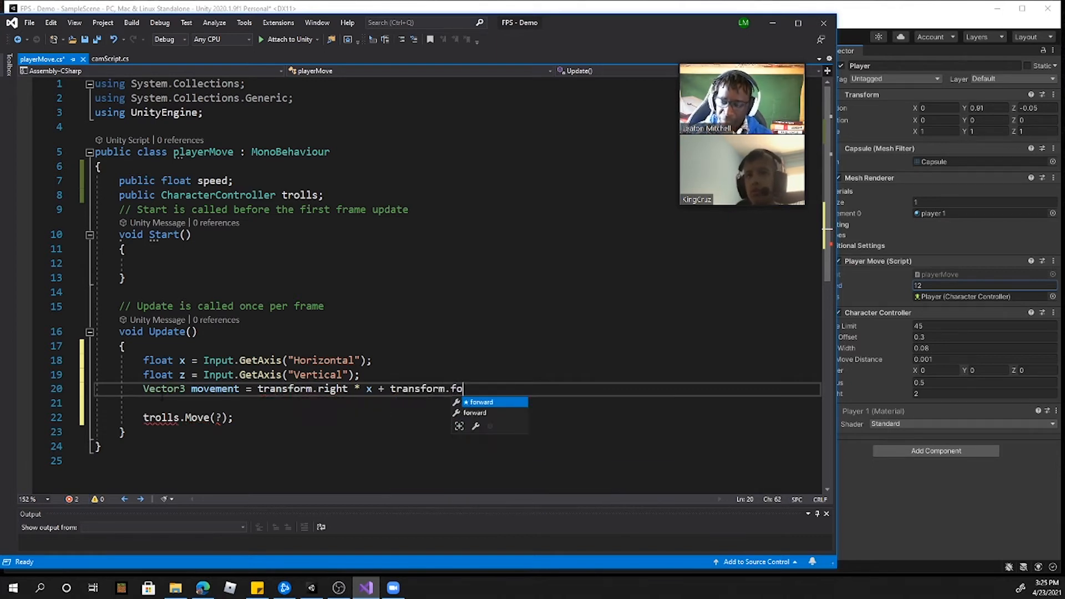
text(rward)
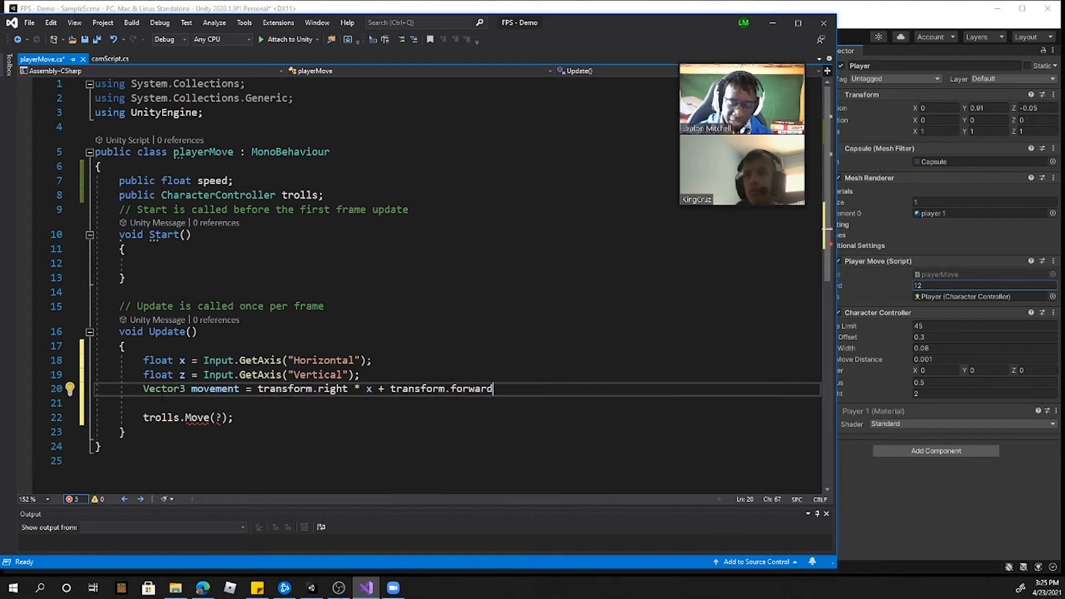
text( * )
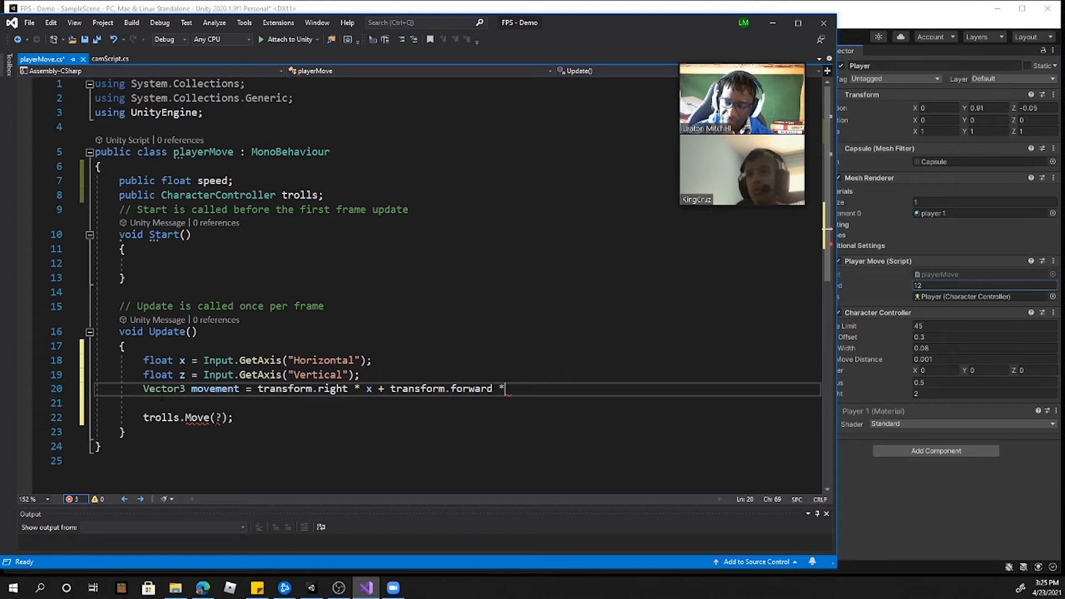
text(z;)
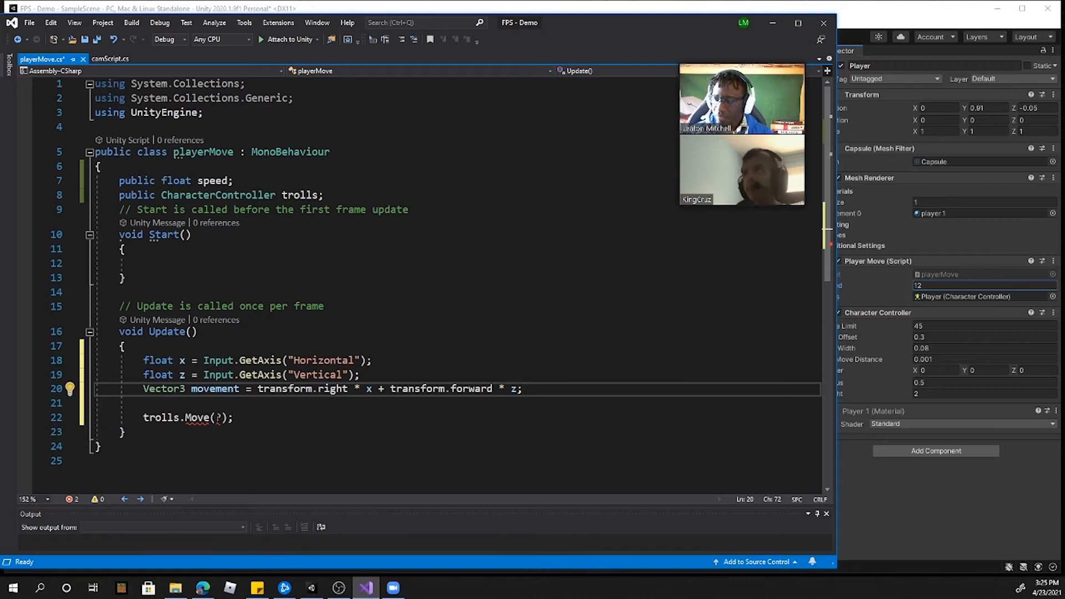
Step: Replace the placeholder argument in the trolls.Move call with movement
drag(224, 418, 215, 418)
text(movement)
click(282, 446)
Step: Review how the x and z input lines, the movement variable and the speed field relate to the trolls.Move call
drag(191, 389, 238, 389)
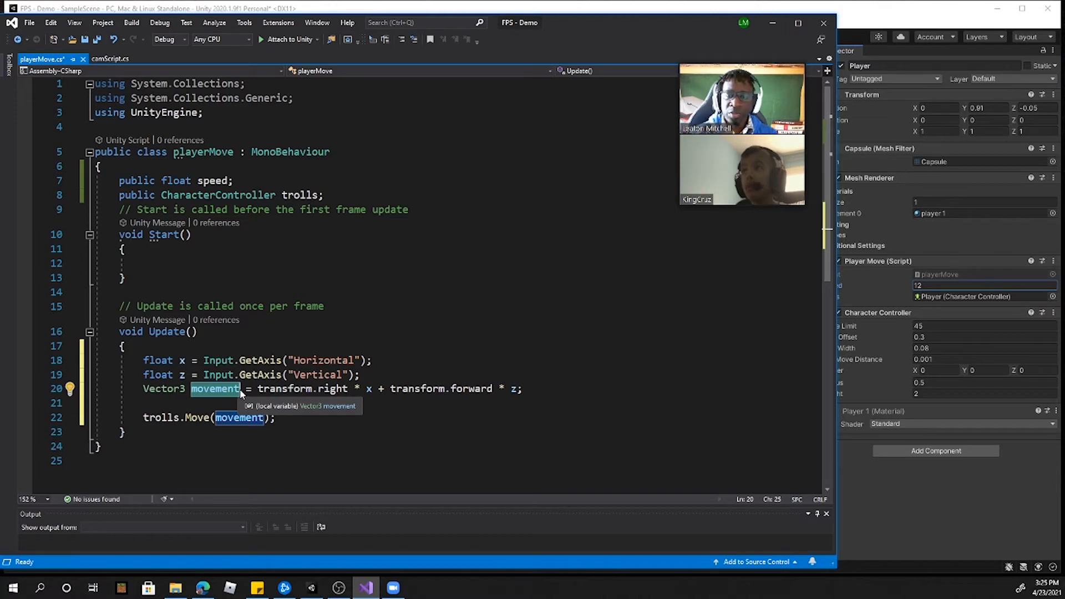
click(367, 389)
click(379, 376)
drag(378, 376, 138, 361)
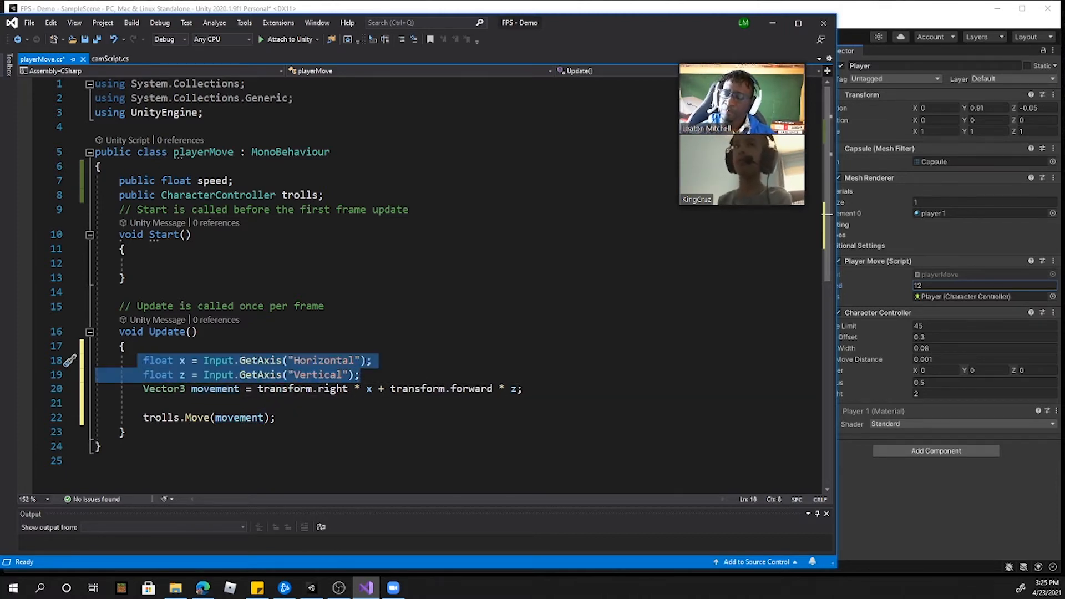
drag(264, 418, 220, 418)
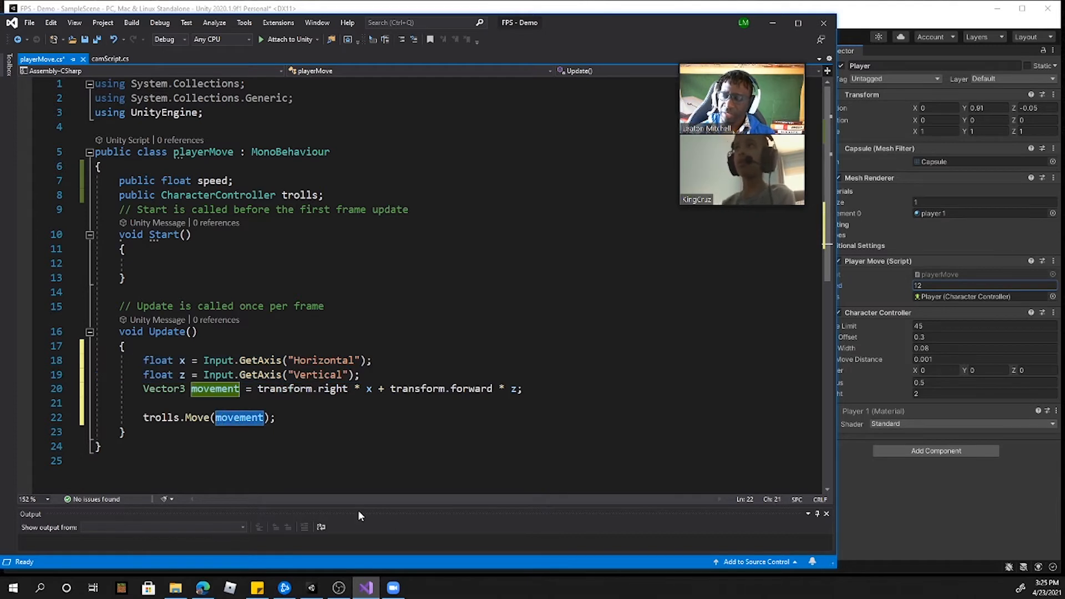
click(125, 278)
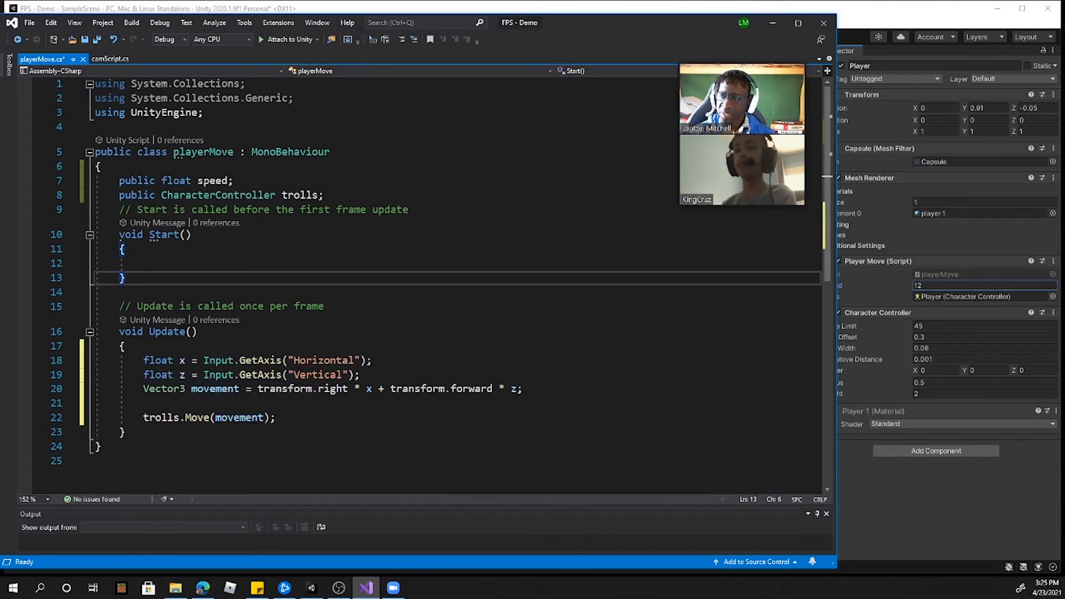
drag(192, 181, 228, 181)
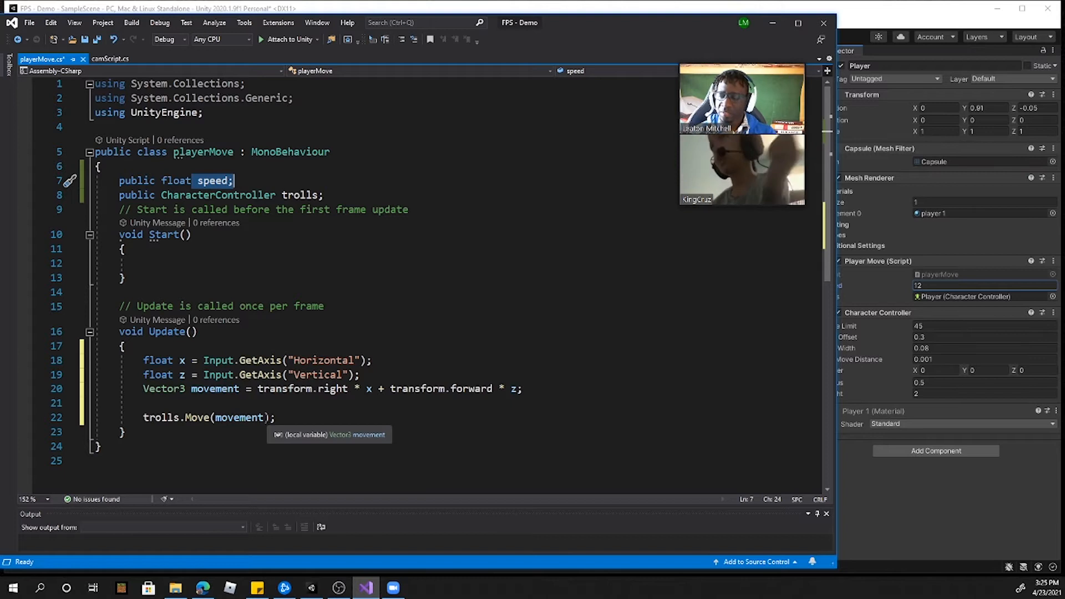
Step: Extend the trolls.Move argument to movement * speed * Time.deltaTime and save playerMove.cs
click(264, 417)
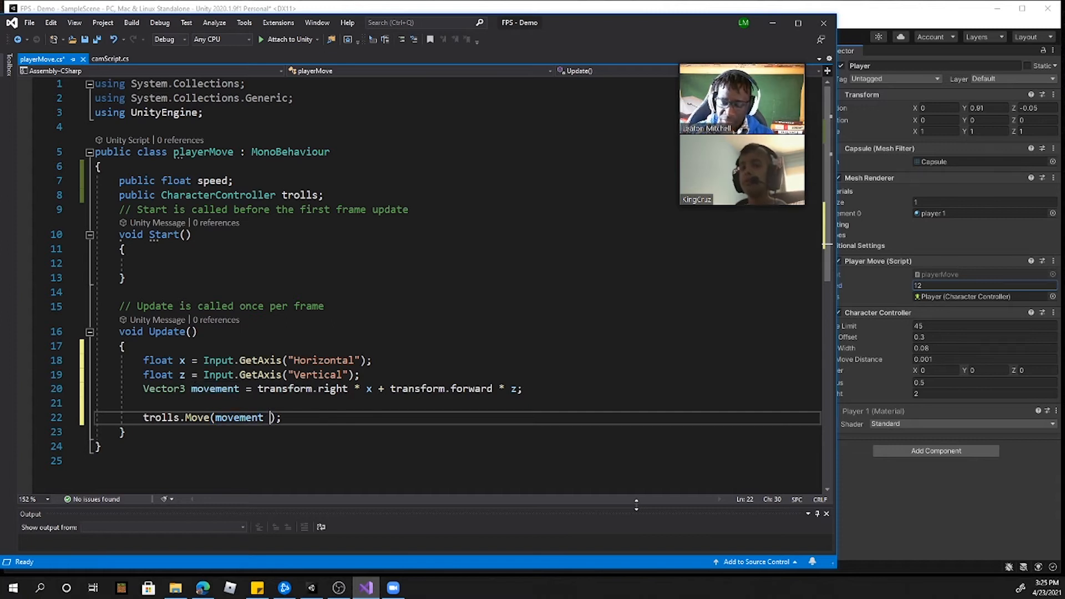
text(speed)
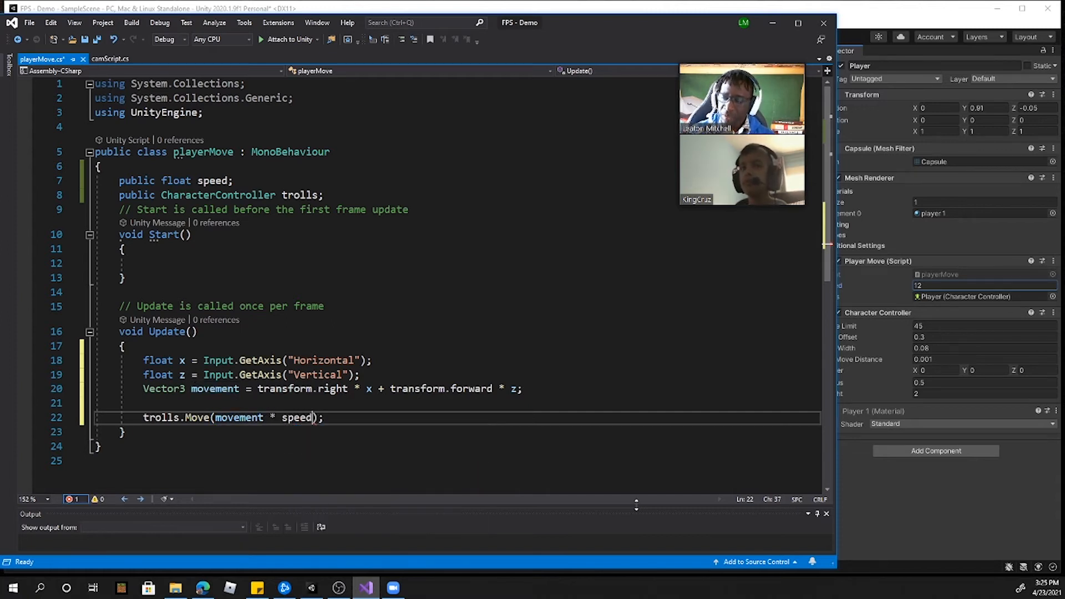
text( * Time)
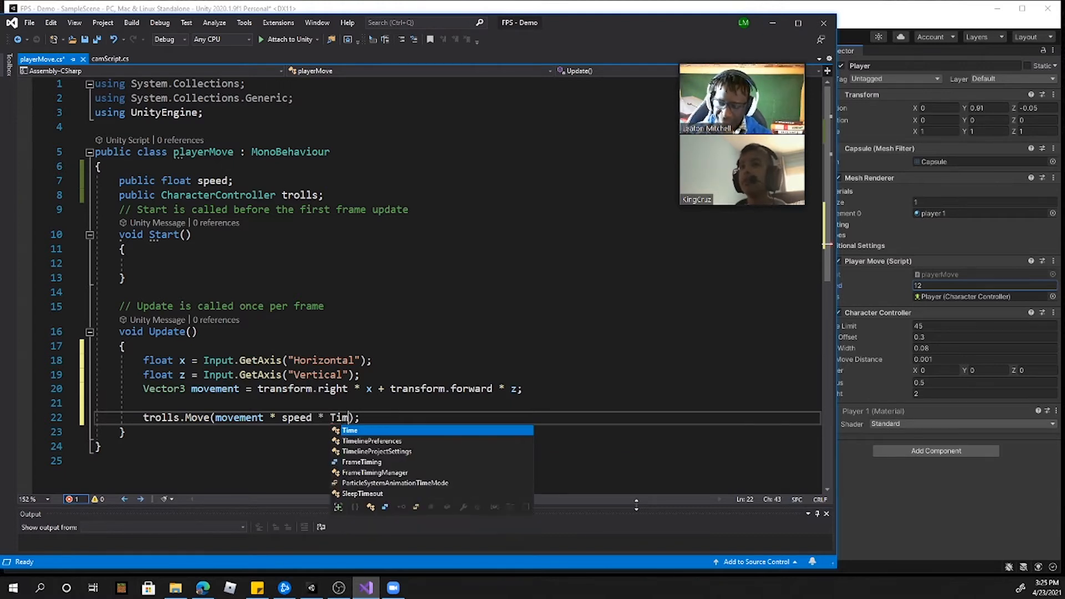
text(.deltaTime)
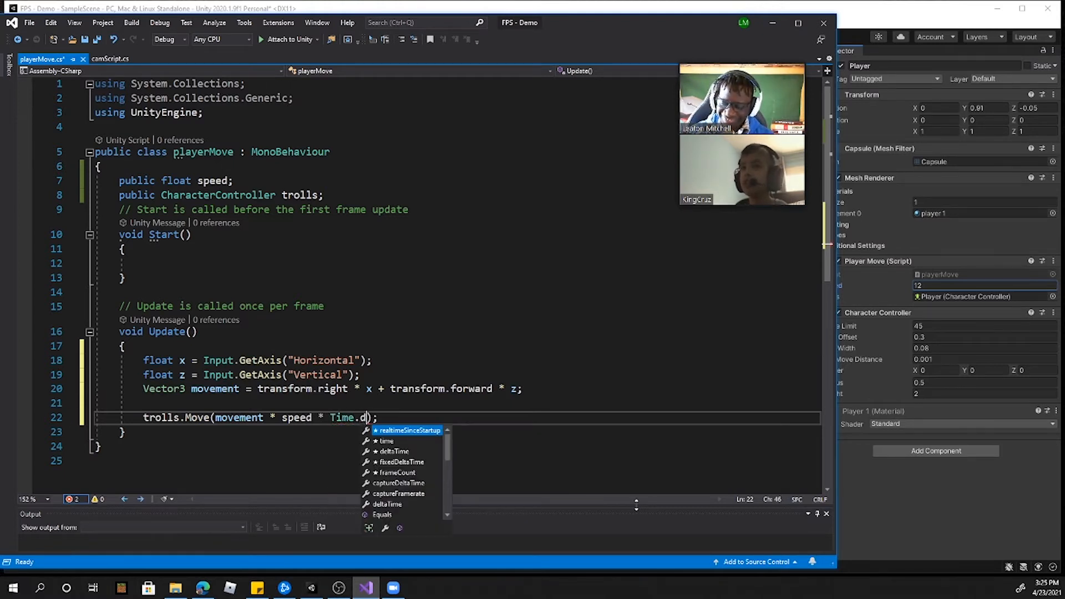
text())
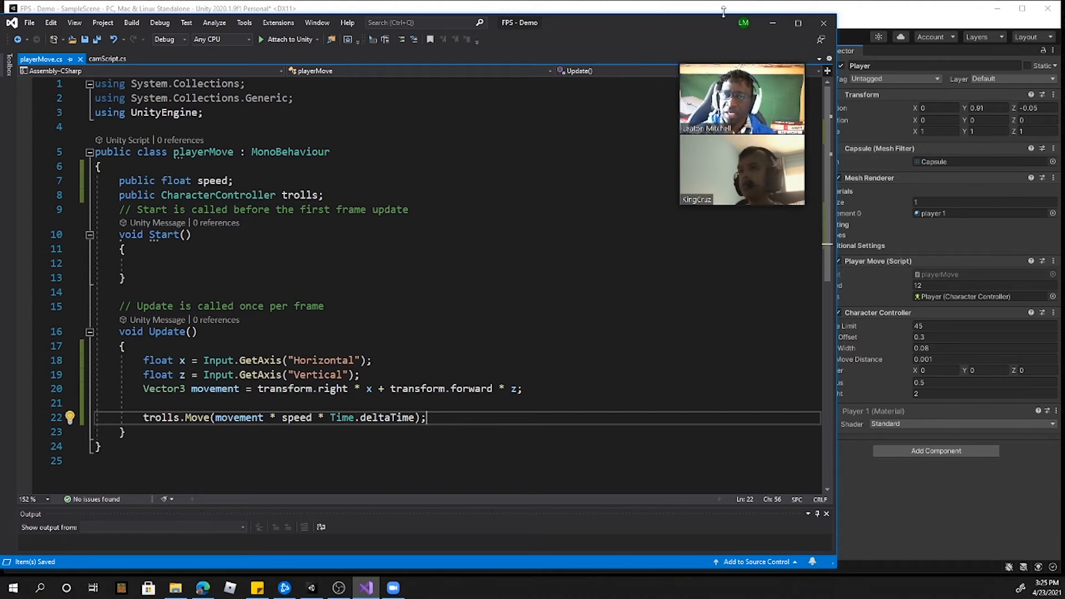
drag(318, 418, 326, 416)
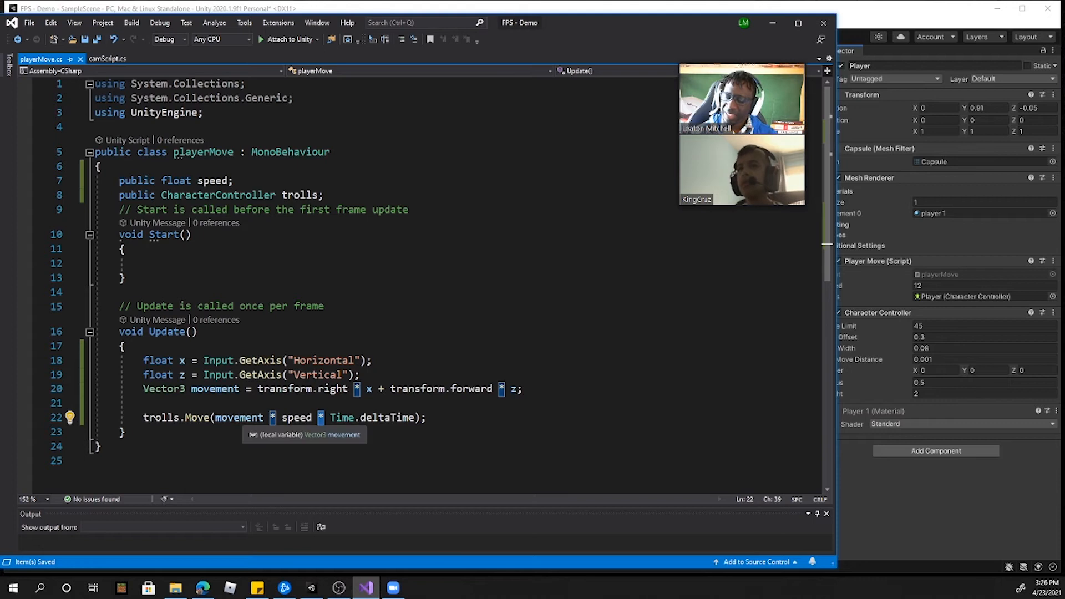
drag(217, 418, 261, 418)
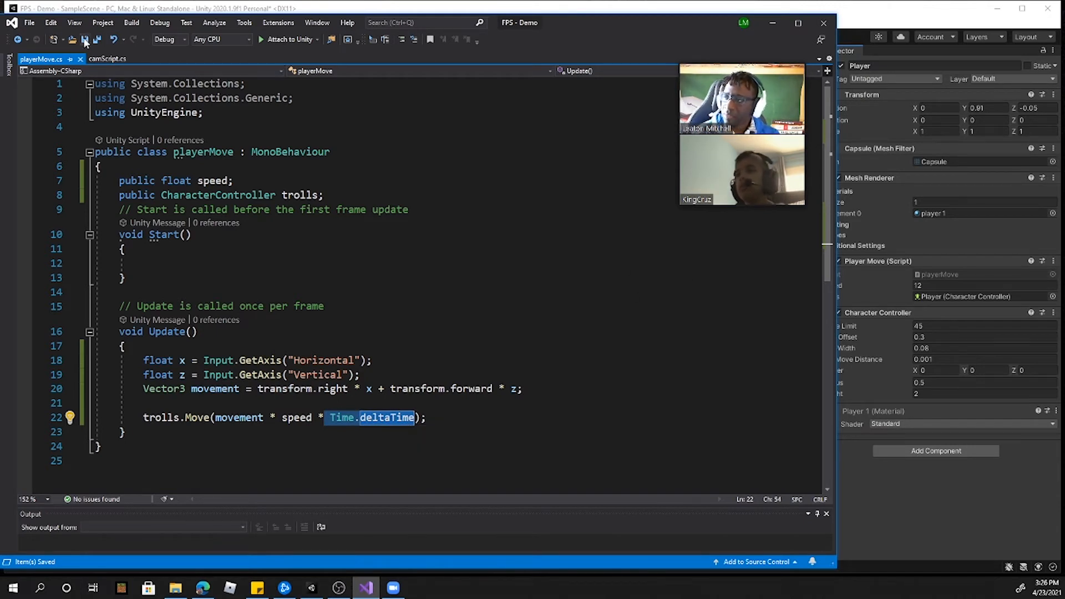
Step: Switch to Unity, dock the Game view beside the Scene view, and widen the Game view
click(772, 22)
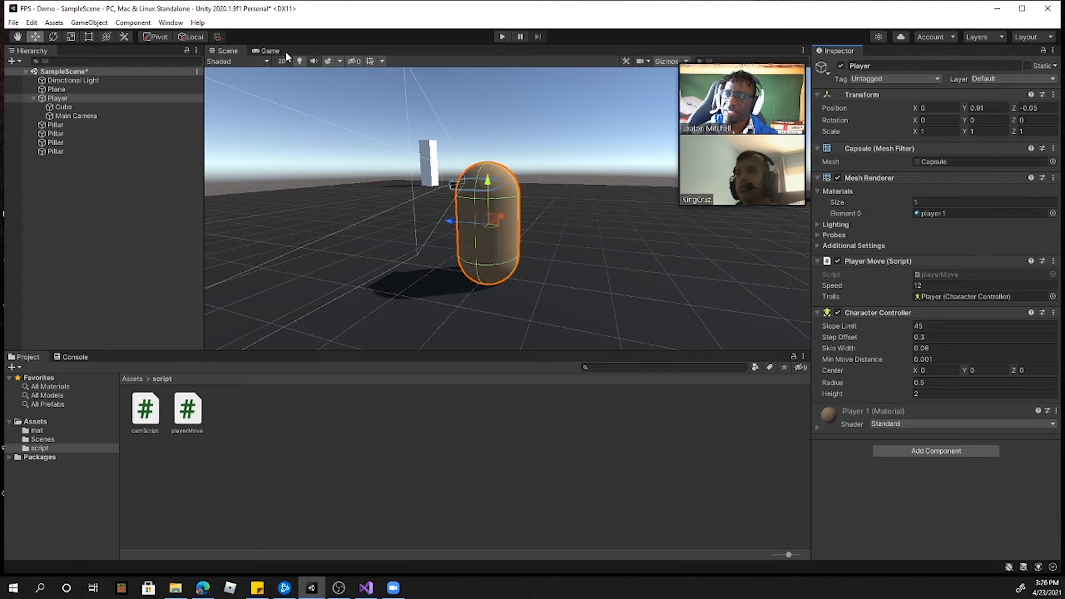
drag(275, 54, 699, 228)
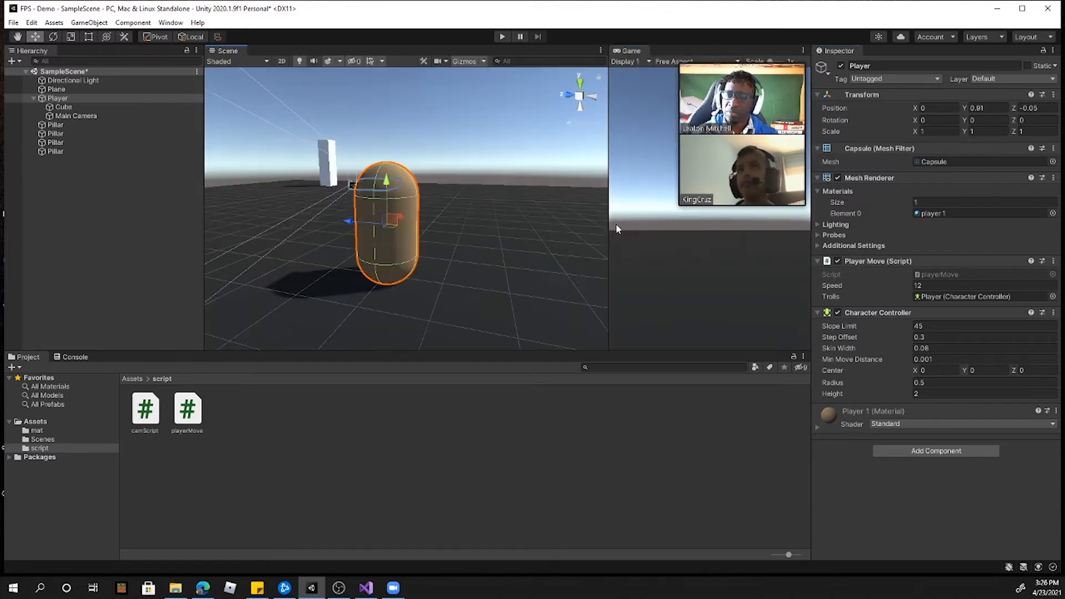
drag(608, 218, 502, 218)
Step: Run the scene in Play mode with the Player and surrounding plane in view
scroll(378, 252, down, 5)
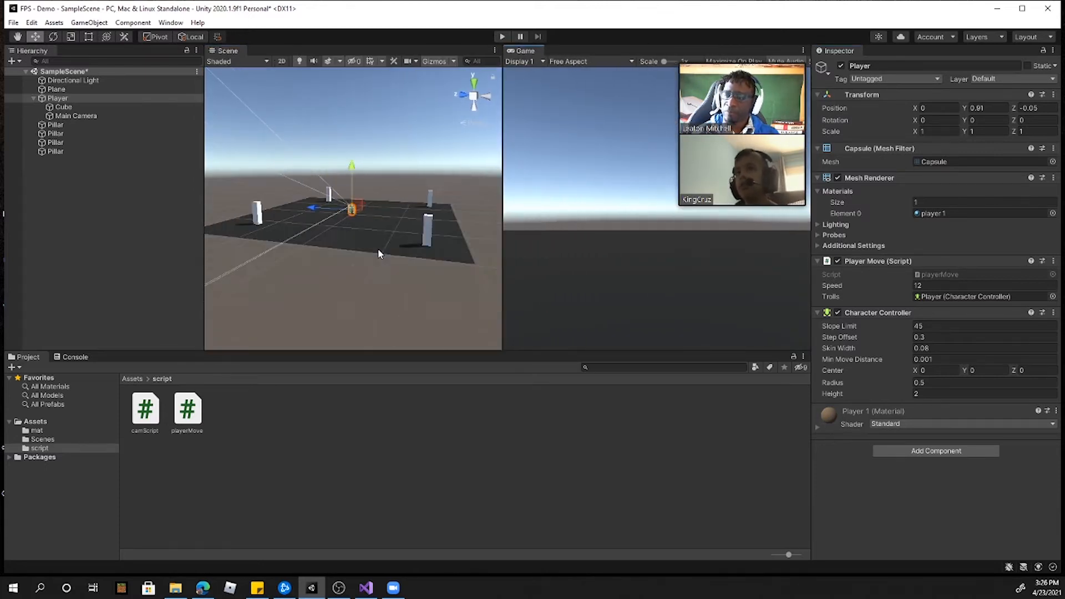
scroll(366, 234, up, 2)
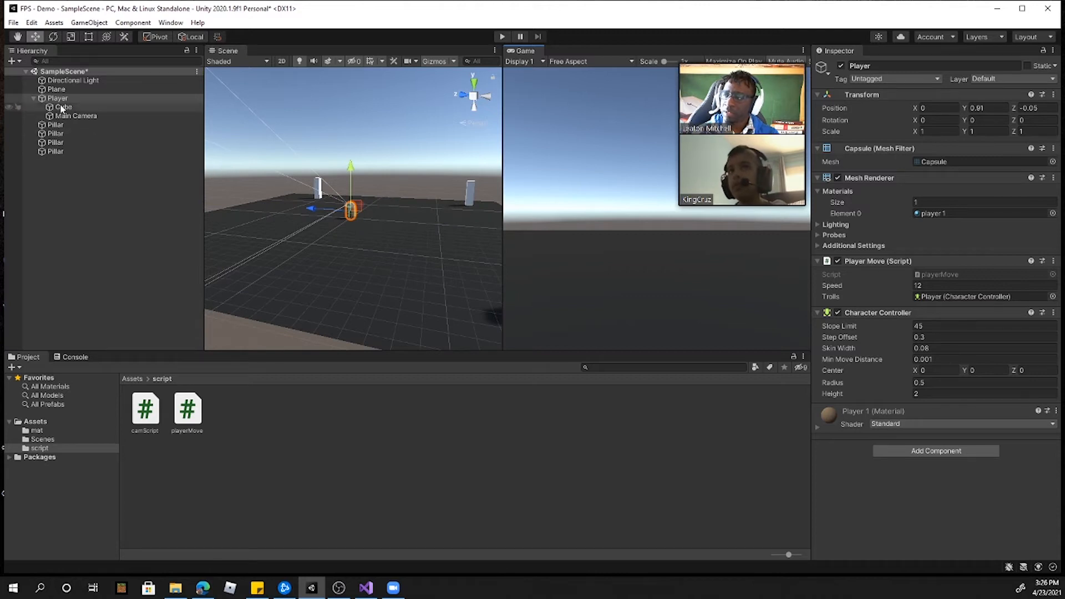
click(502, 36)
drag(755, 57, 976, 57)
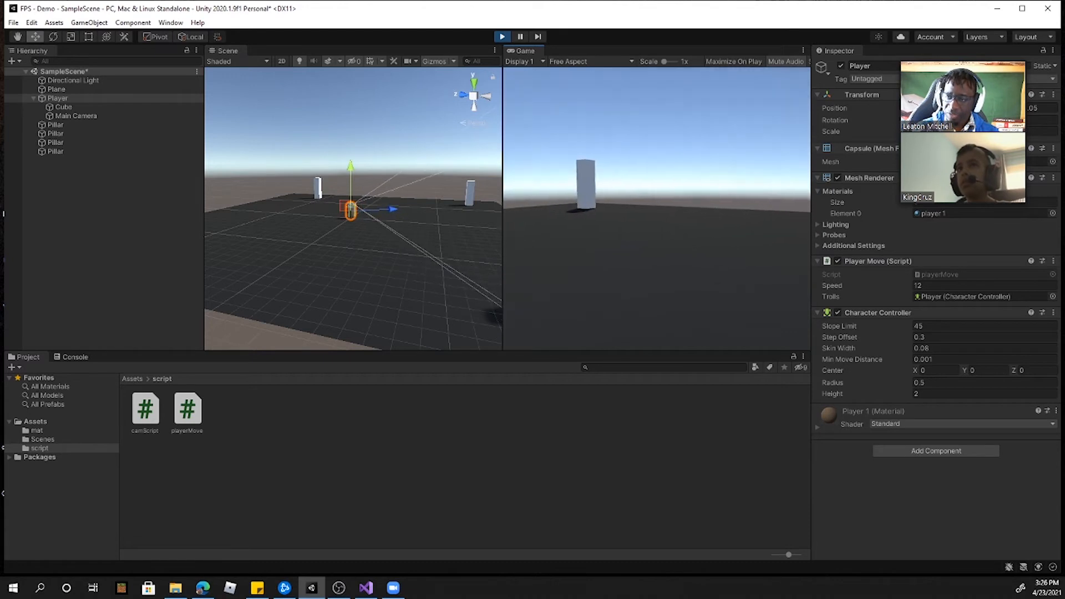
Step: Walk the Player forward across the plane toward the pillars, turning the camera to change the walking direction
key(w)
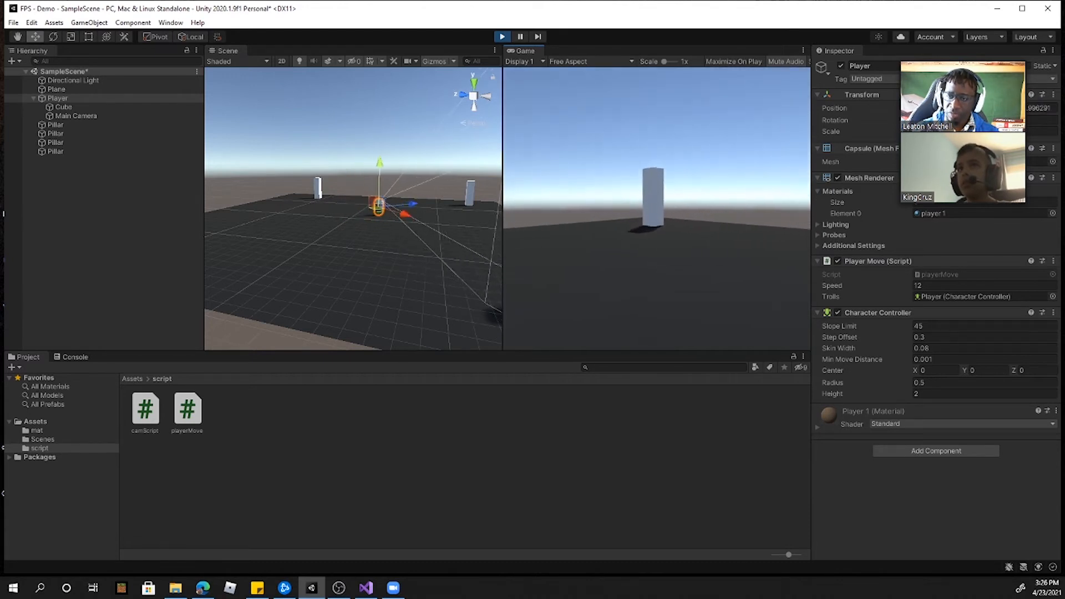
key(w)
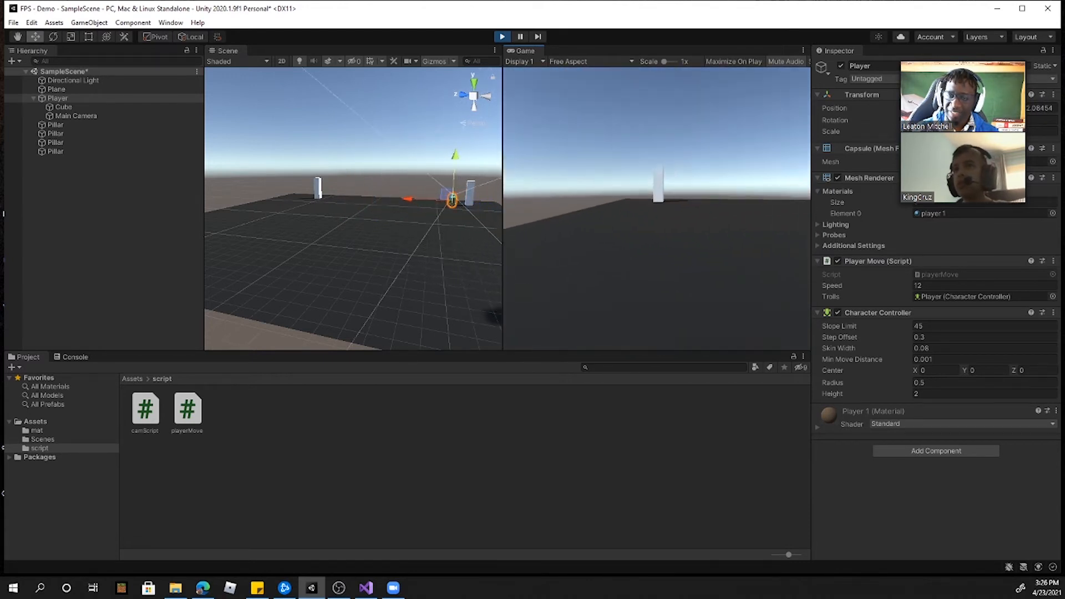
key(w)
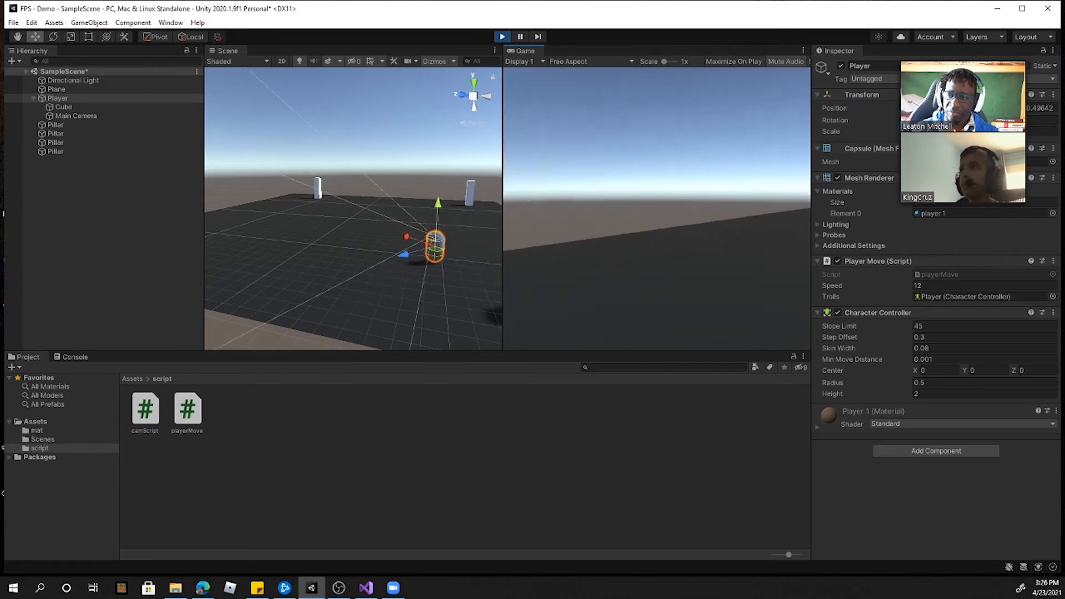
key(w)
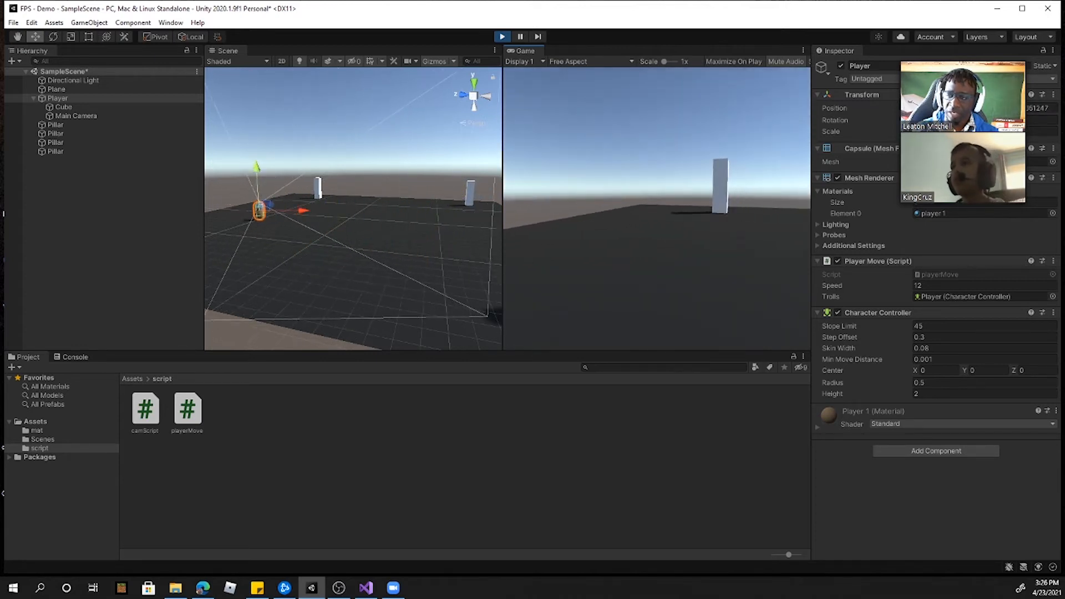
key(w)
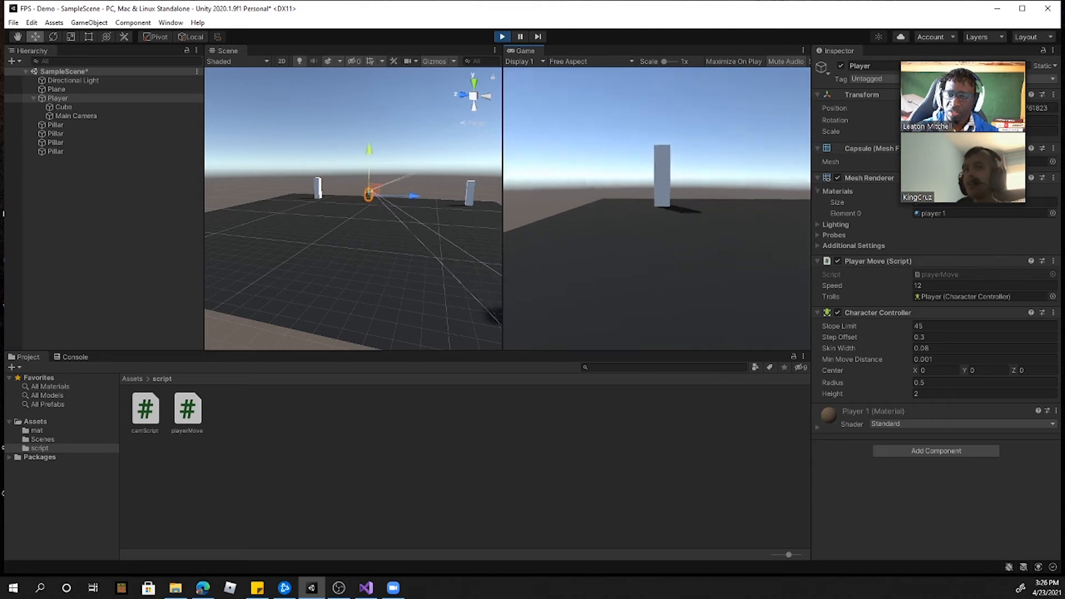
key(w)
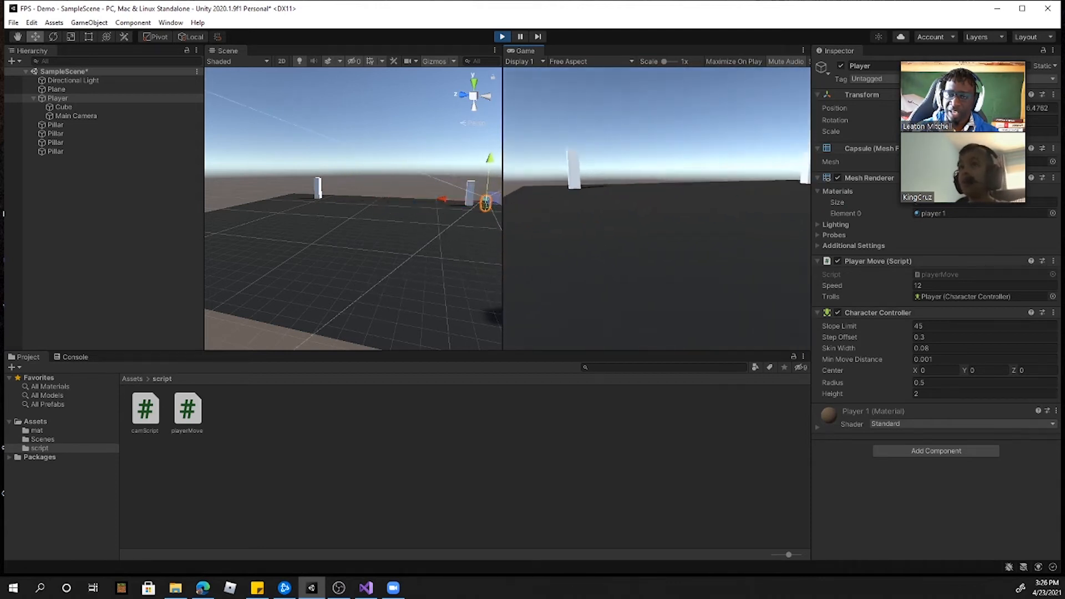
key(w)
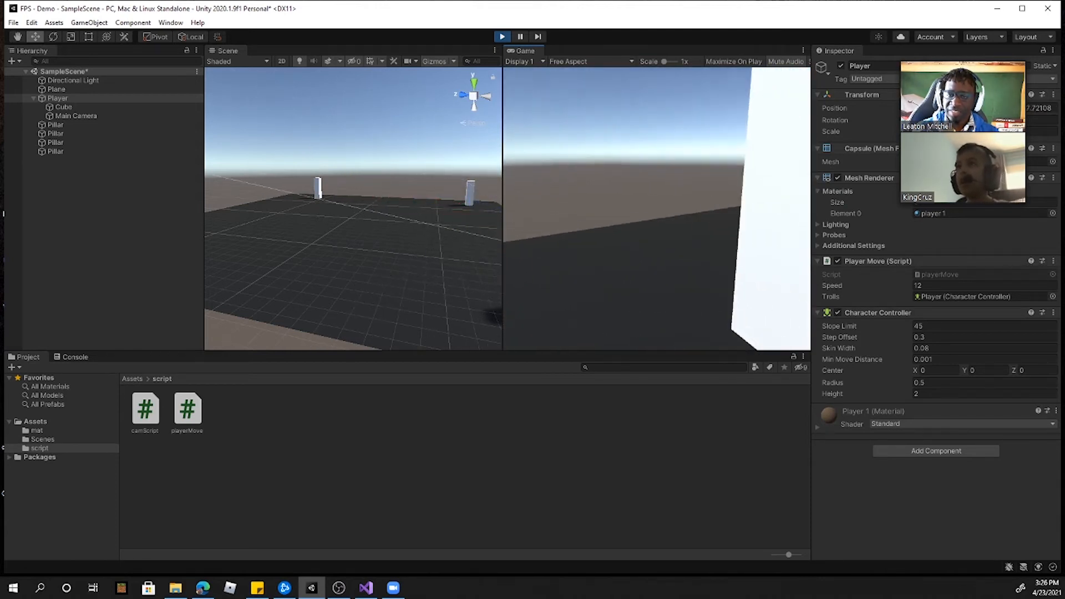
key(w)
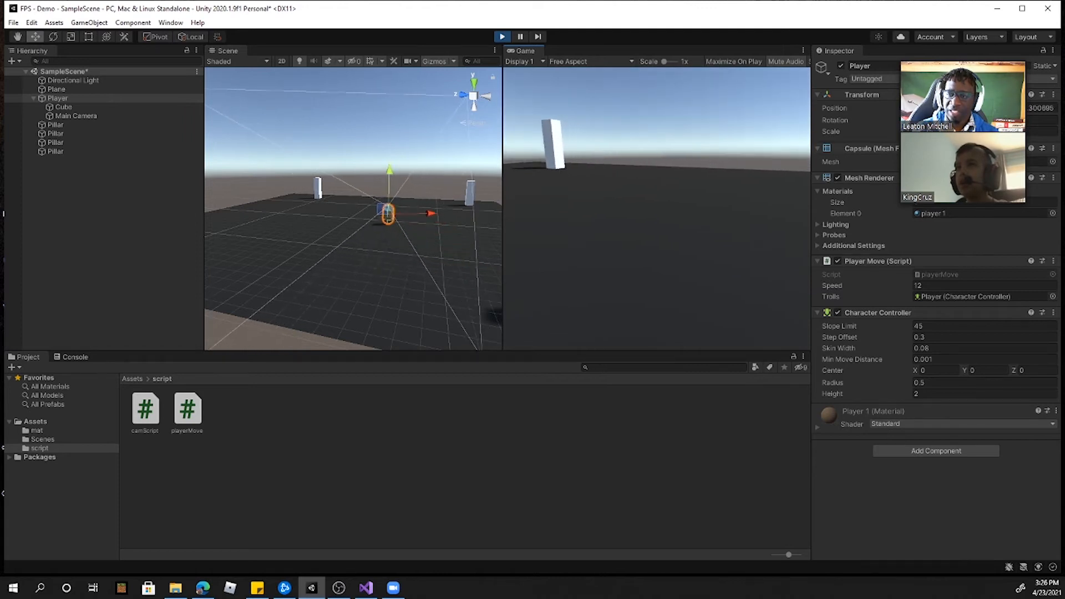
key(w)
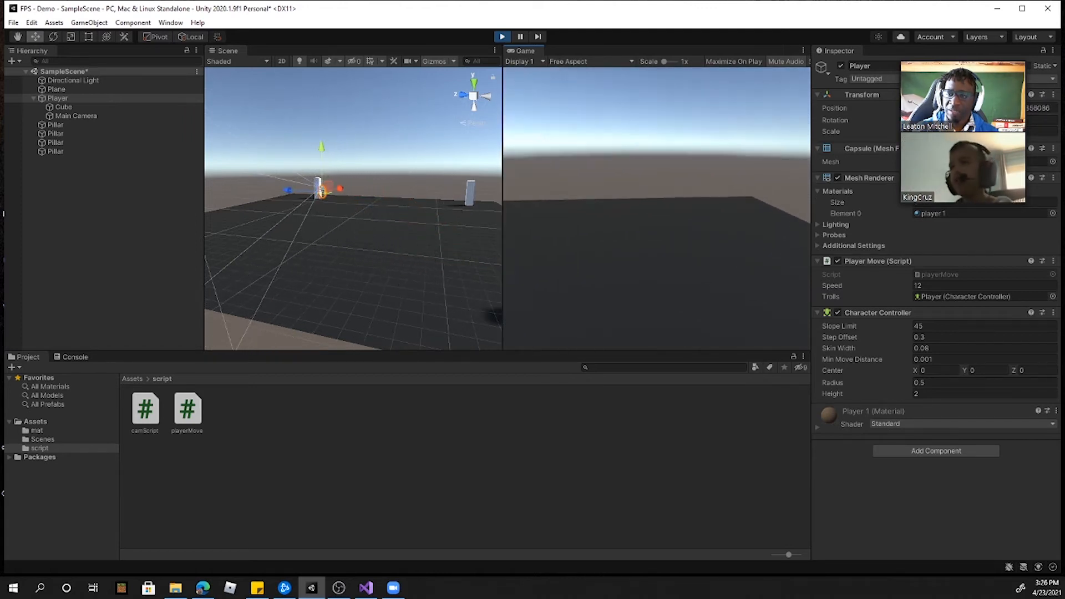
key(w)
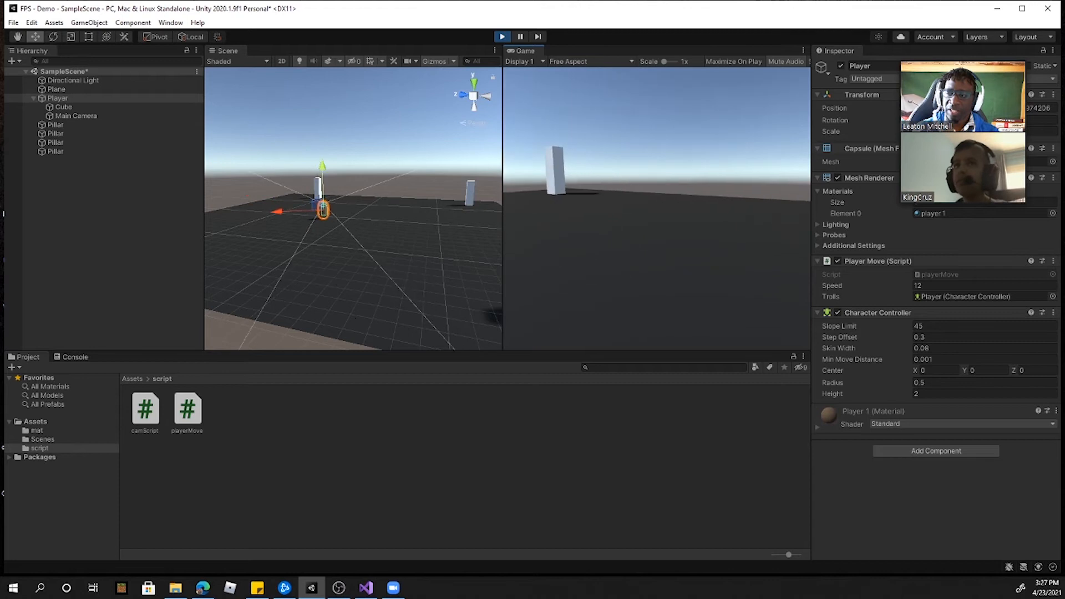
key(w)
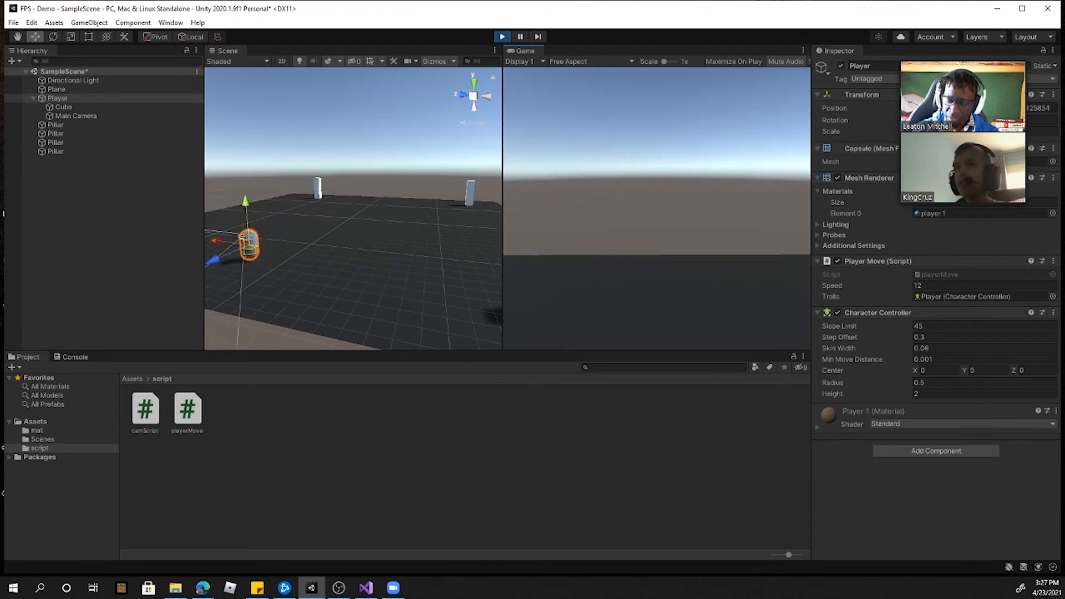
Step: Test the Player's backward and sideways movement on the plane in Play mode
key(s)
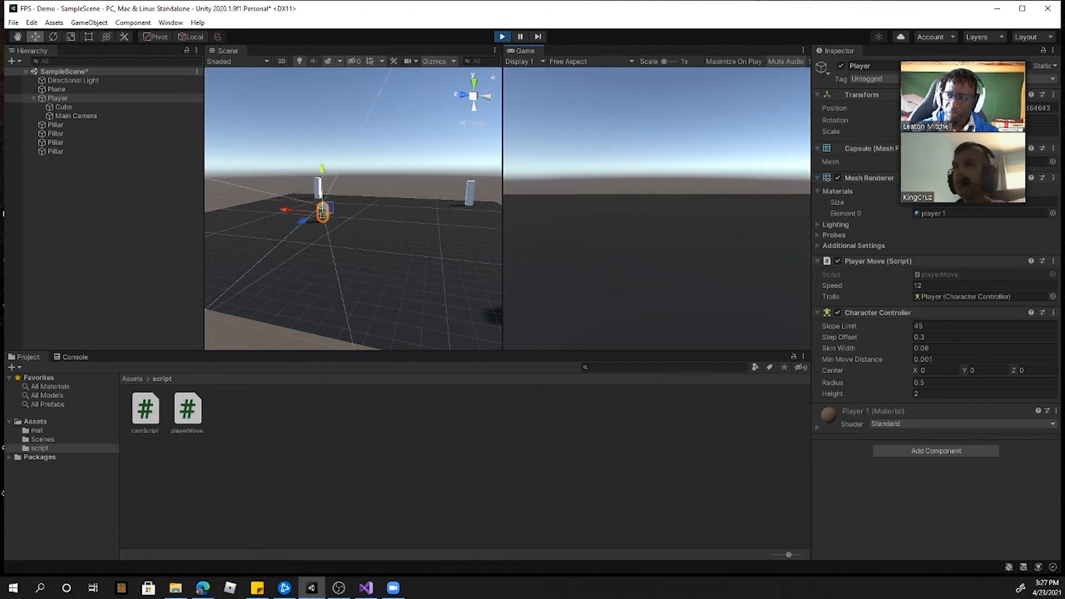
key(a)
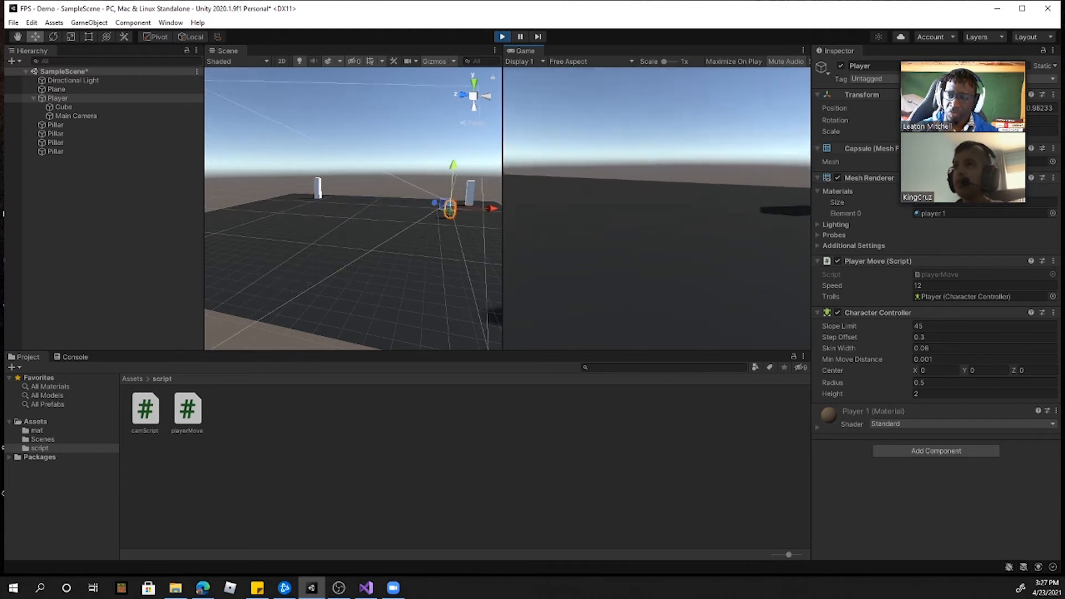
key(d)
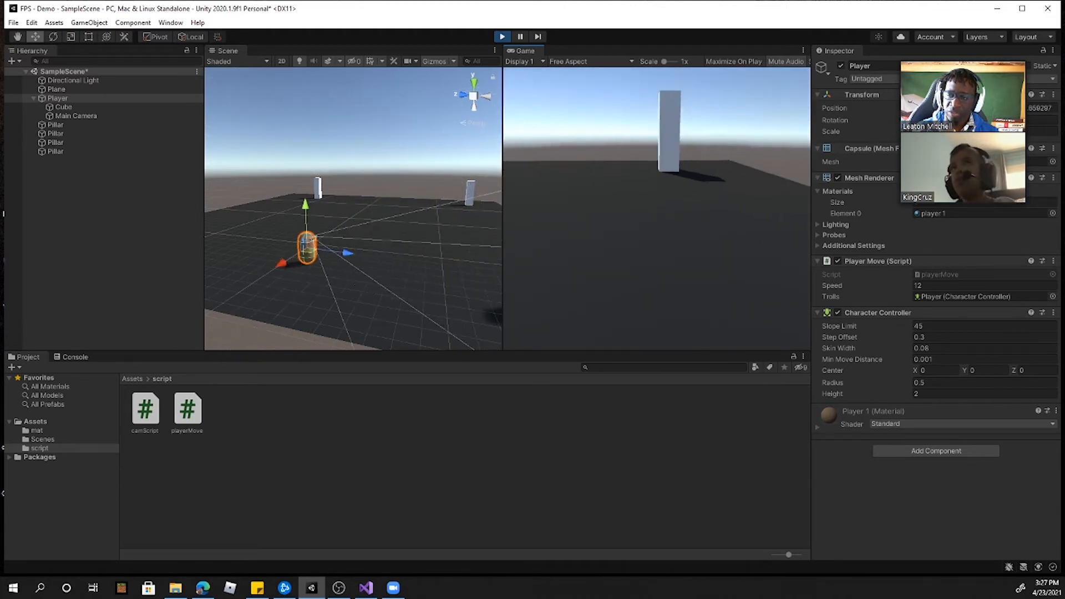
key(s)
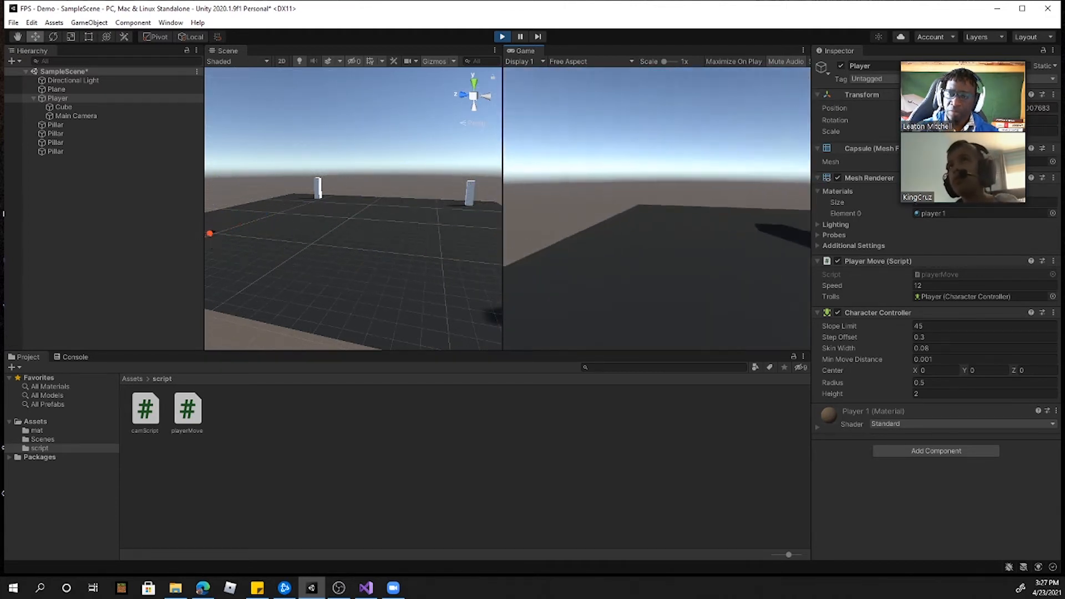
key(s)
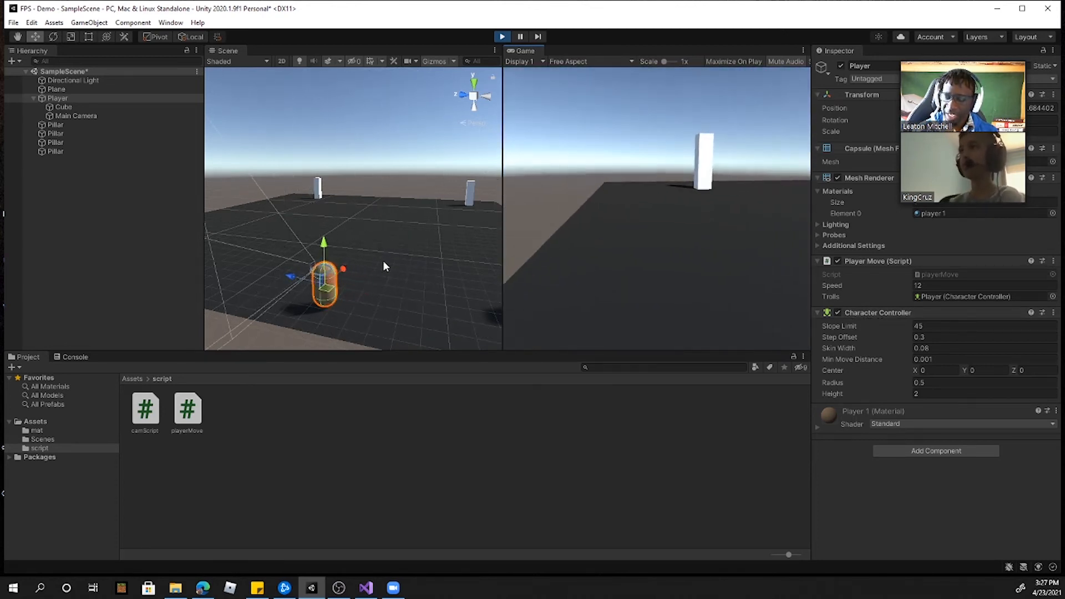
Step: With the whole plane in the Scene view, back the Player past the plane's edge and alternate forward and backward movement
scroll(390, 266, down, 8)
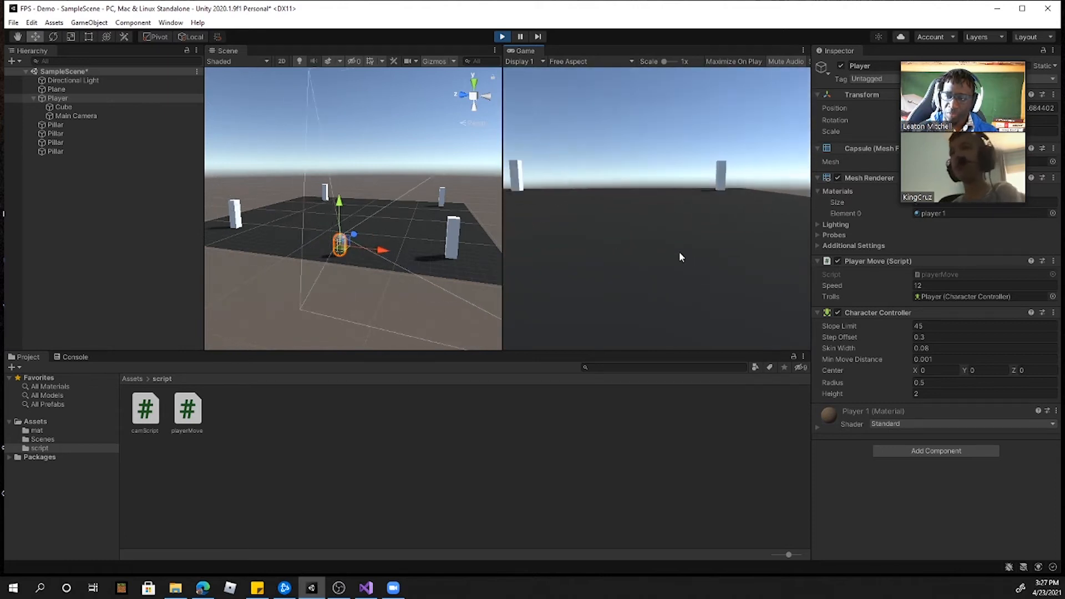
key(s)
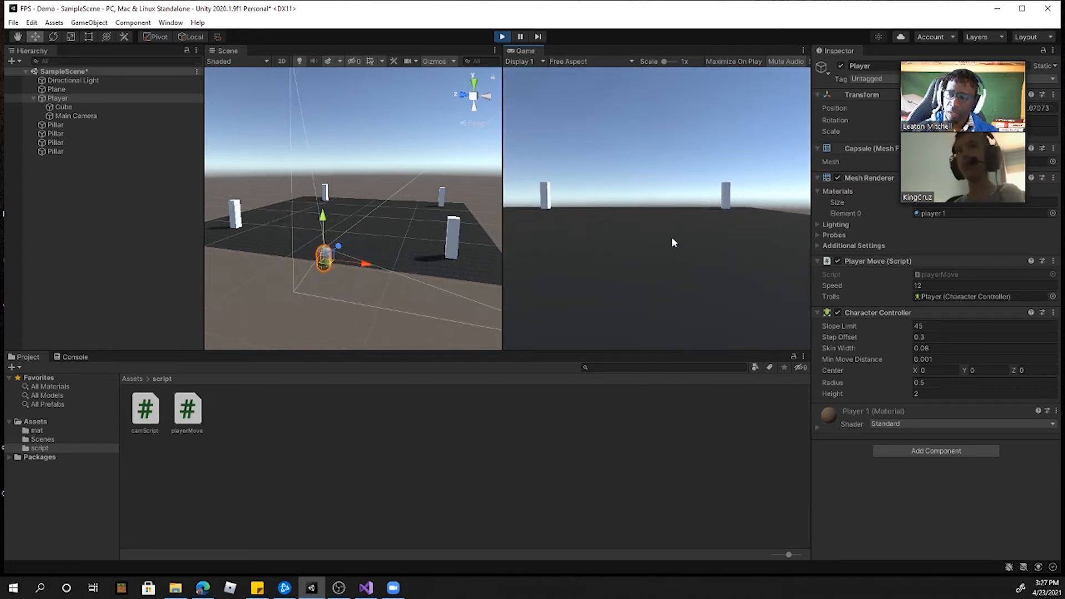
key(s)
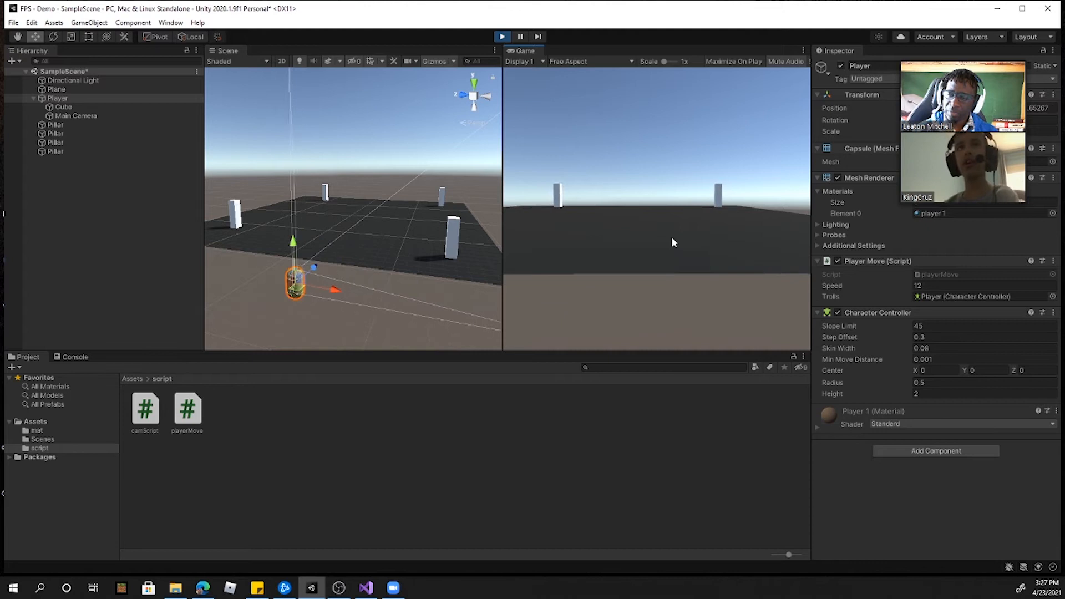
key(w)
key(s)
key(w)
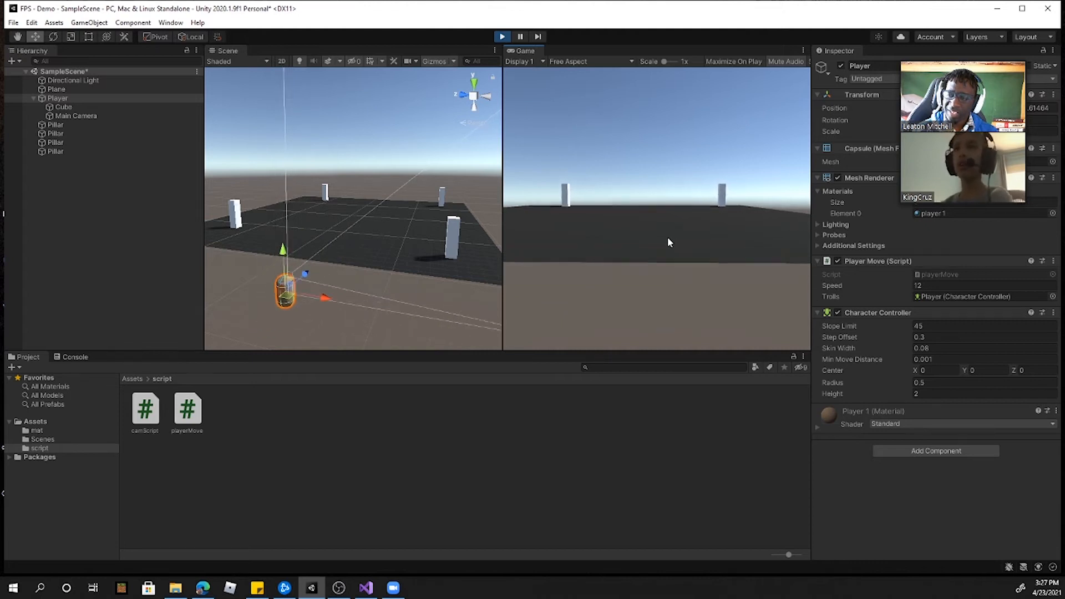
key(s)
key(w)
key(s)
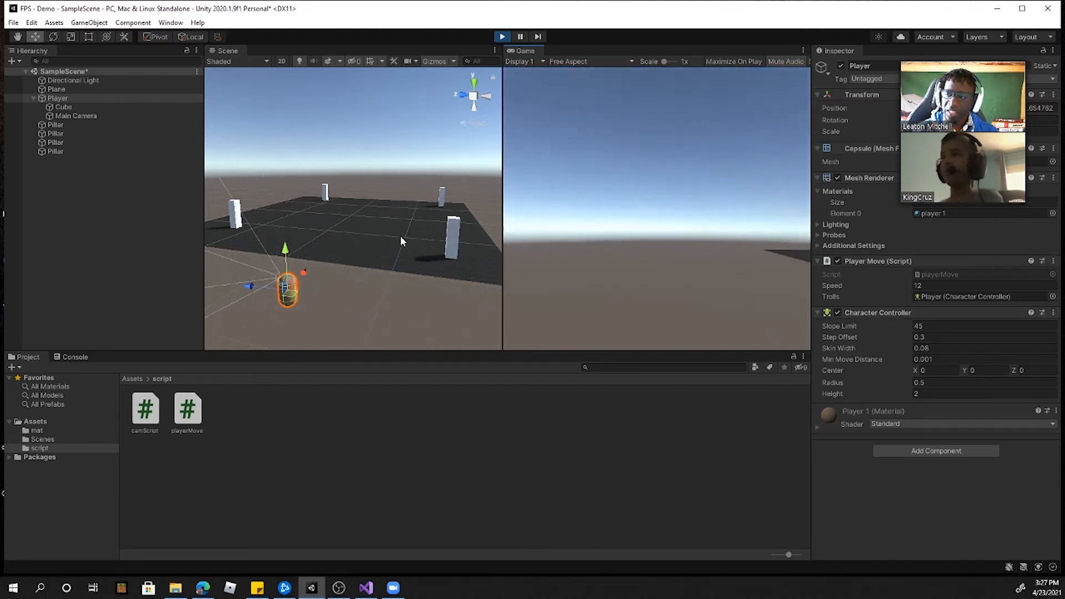
Step: Walk the Player back onto the plane and around the pillars, combining forward, backward and sideways movement
key(w)
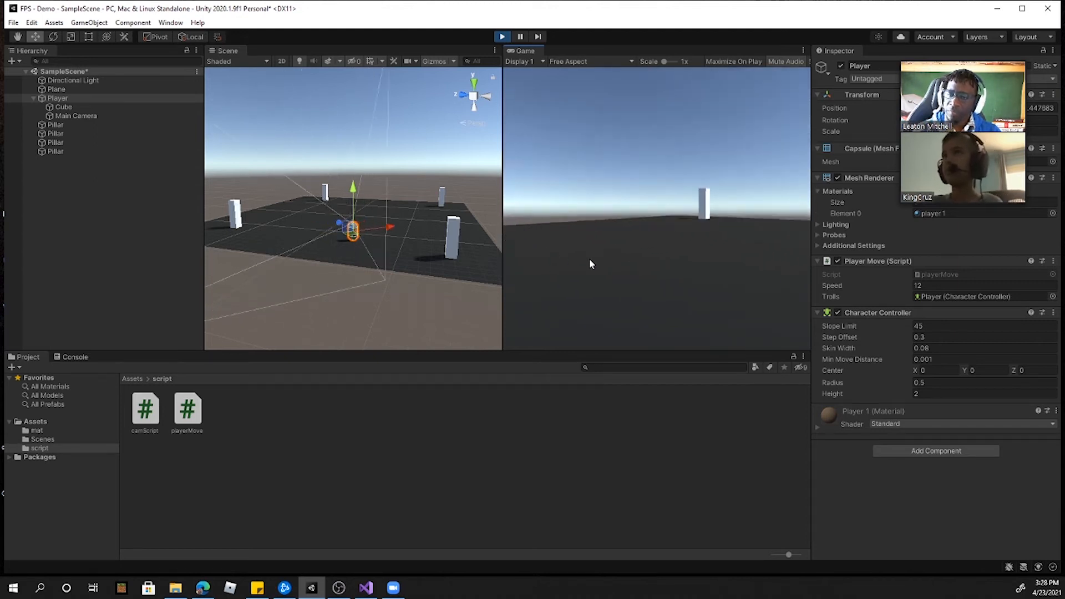
key(w)
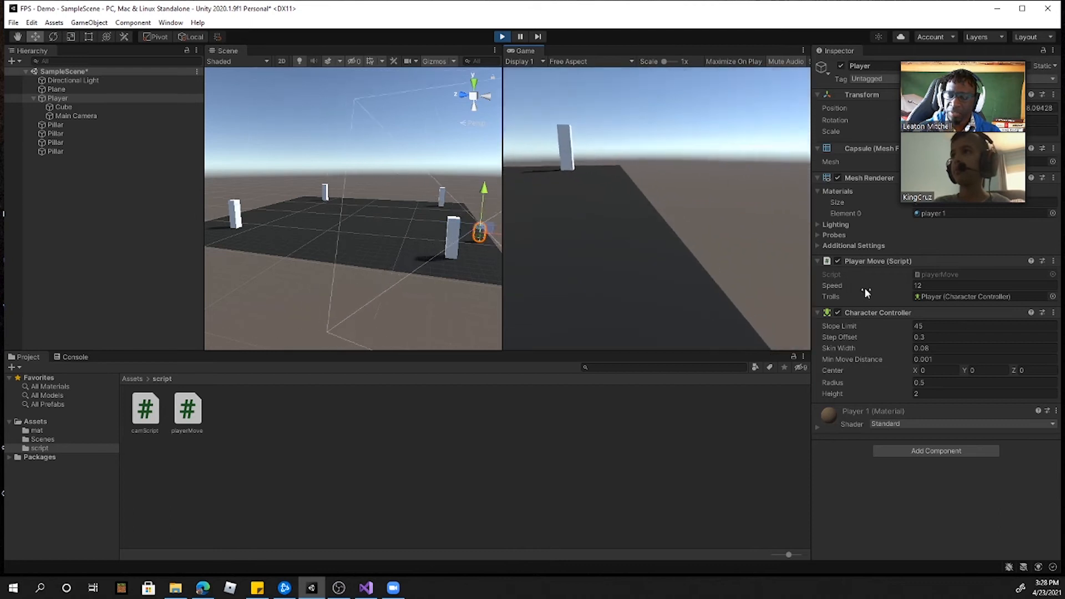
key(d)
key(w)
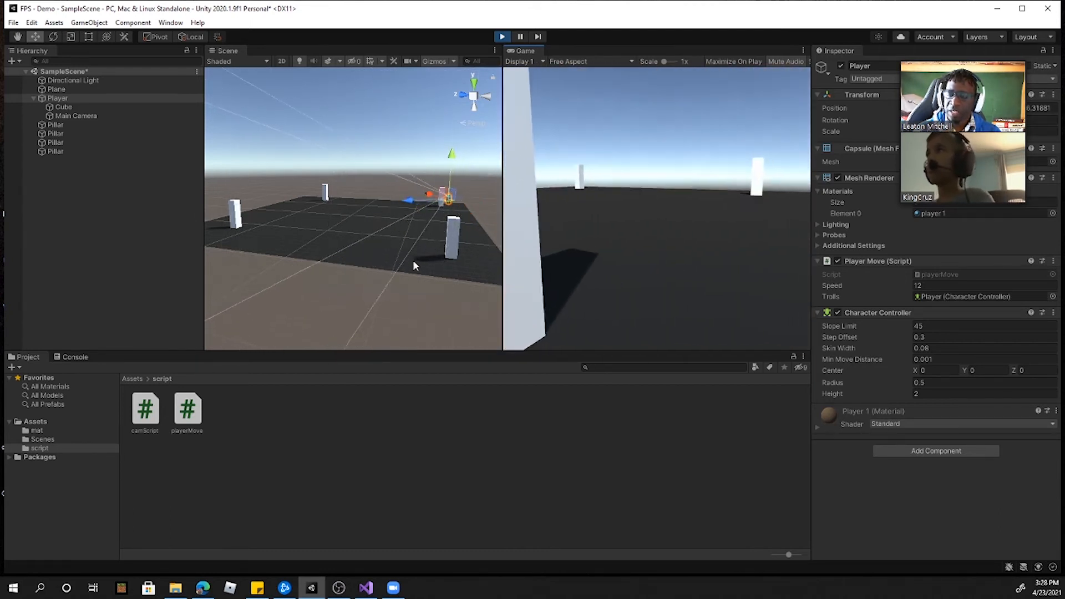
key(s)
key(a)
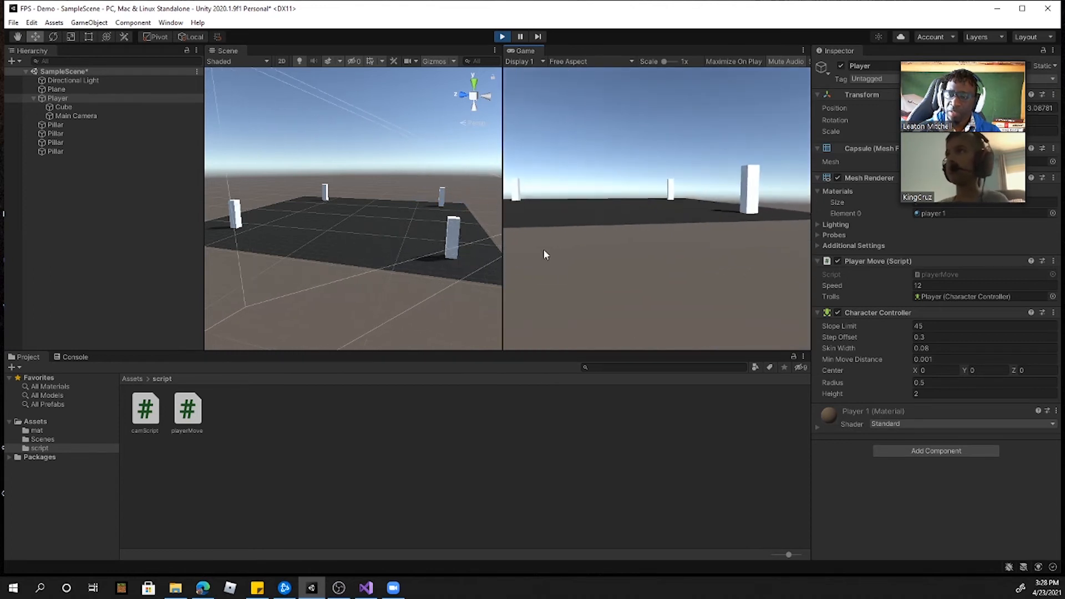
key(w)
key(w)
key(a)
key(w)
key(d)
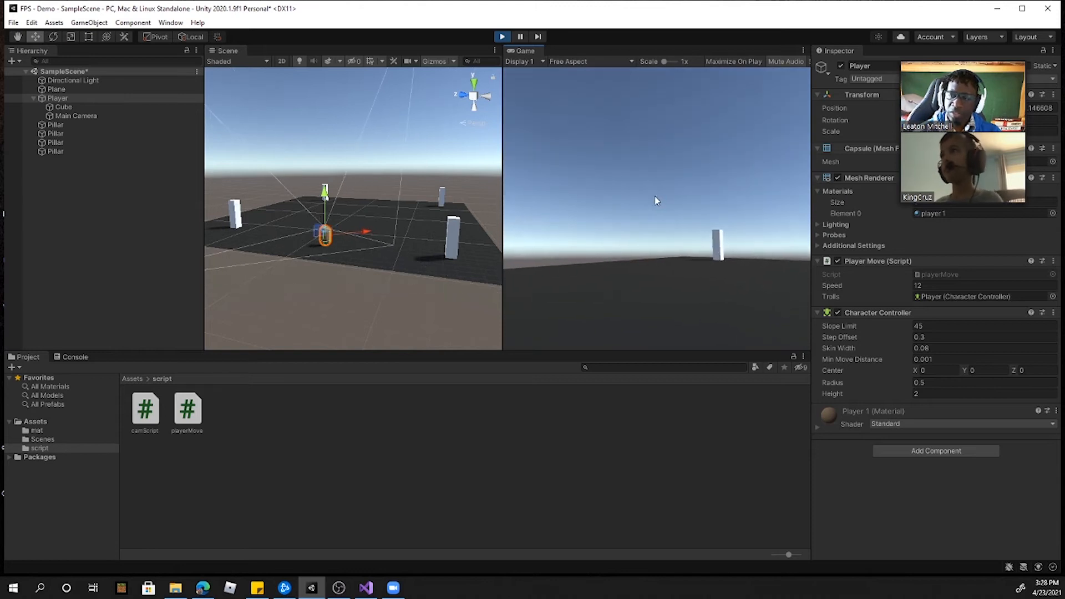
Step: Stop Play mode and dock the Game view as a tab alongside the Scene view
click(502, 36)
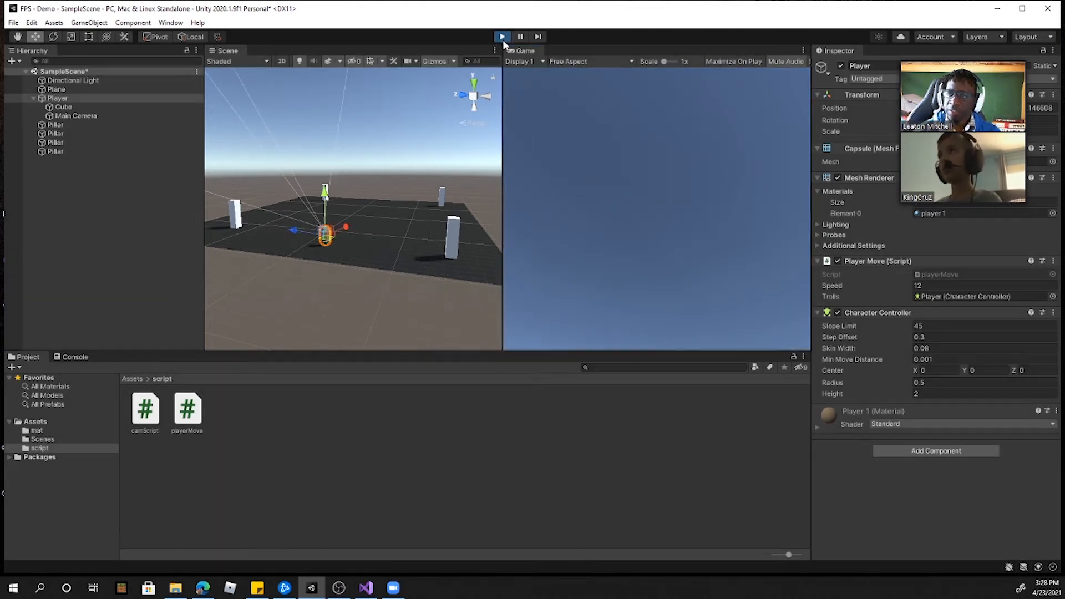
drag(532, 55, 278, 57)
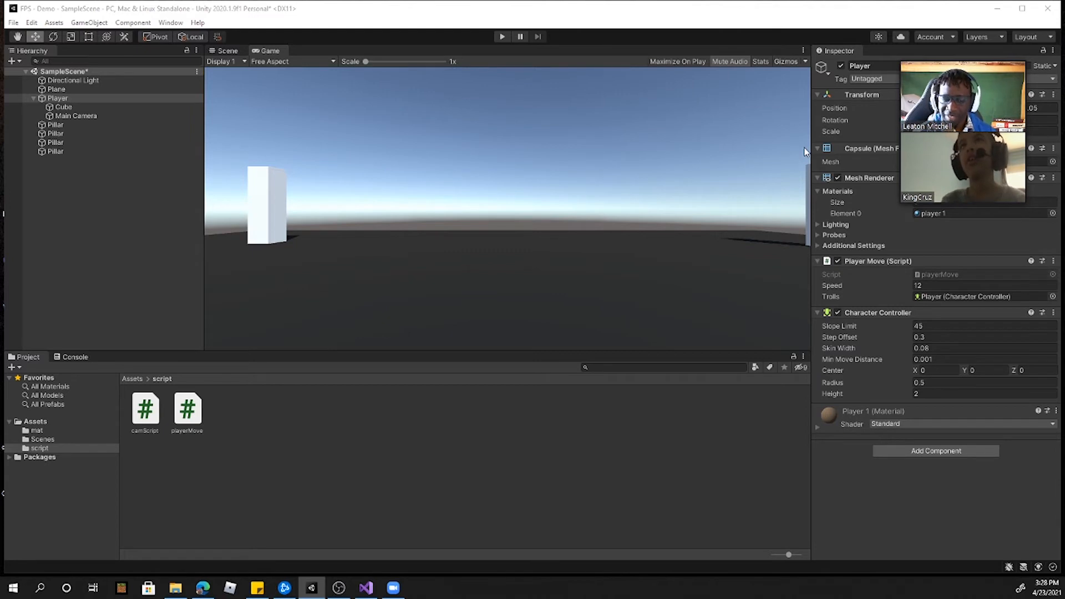
click(483, 220)
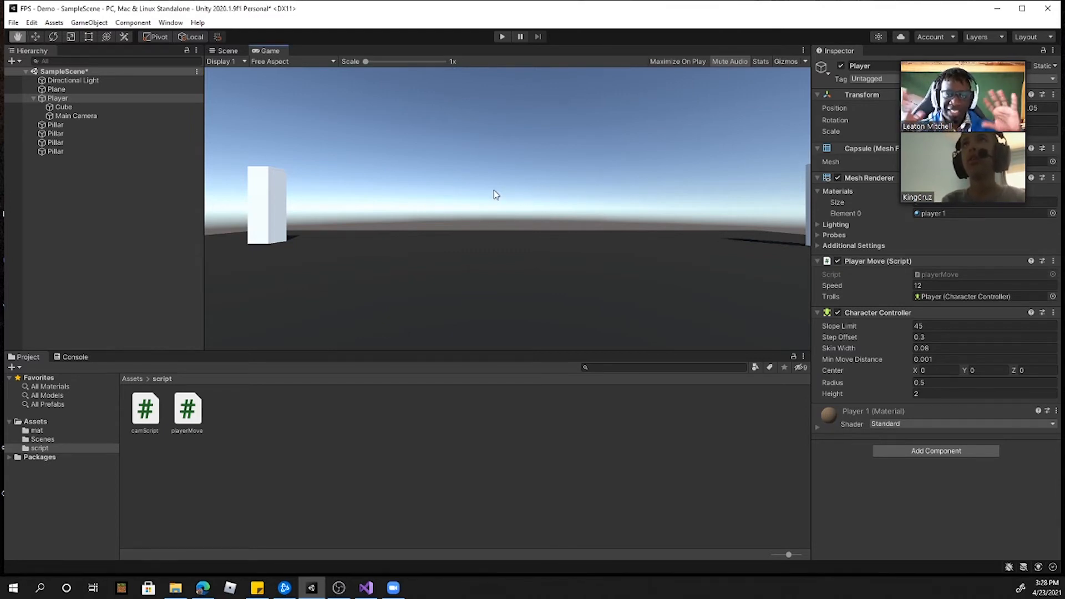
key(w)
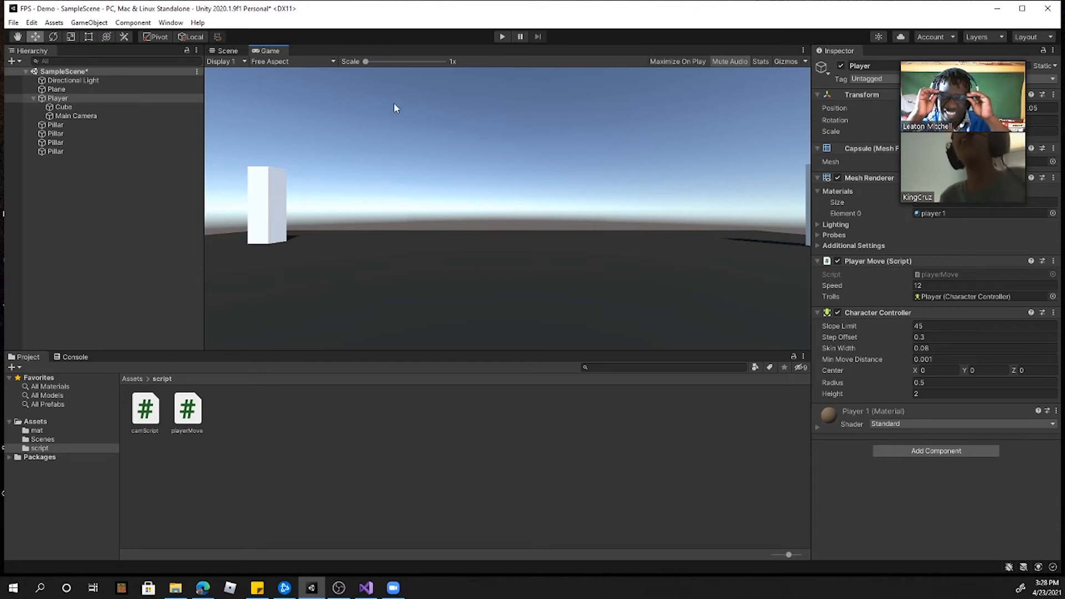
Step: Switch to the Scene view, clear the selection and bring the Player capsule into close view
click(228, 51)
right_drag(577, 185, 687, 197)
right_drag(552, 179, 671, 188)
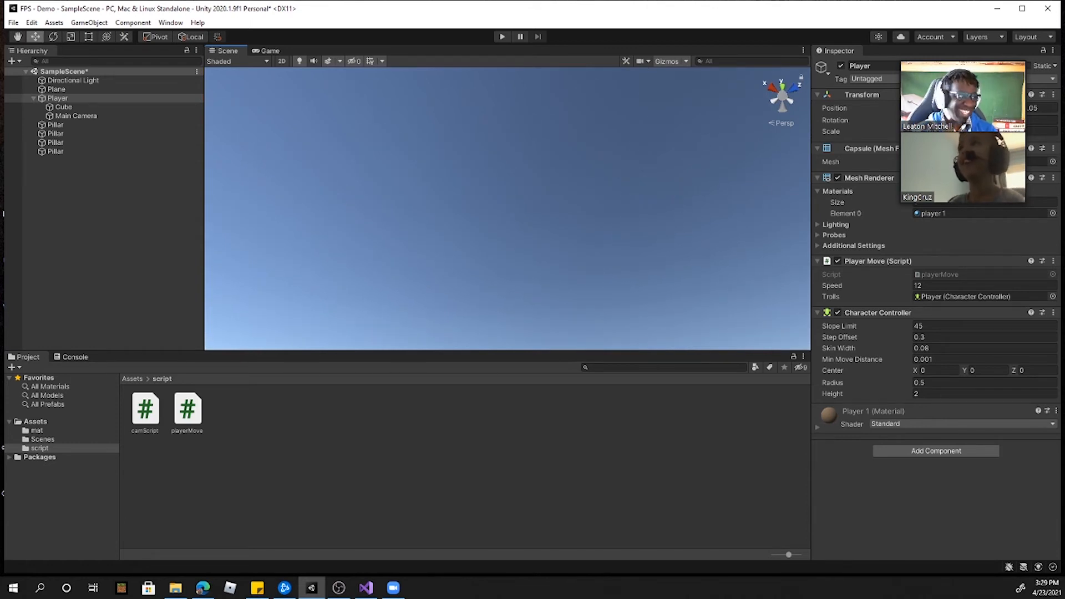
key(alt+Tab)
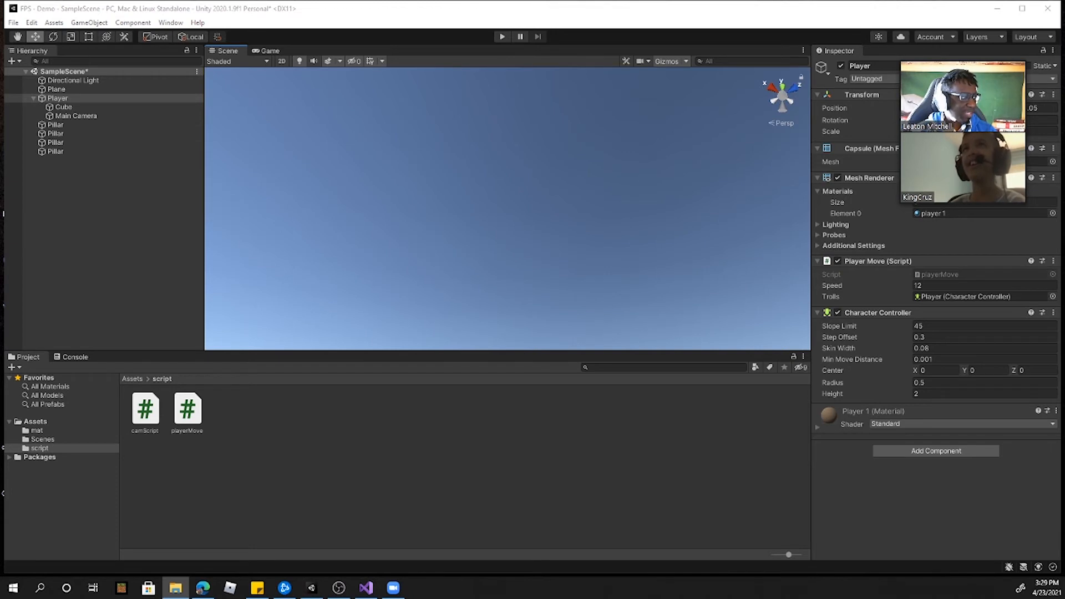
right_drag(507, 183, 444, 239)
click(631, 281)
click(441, 156)
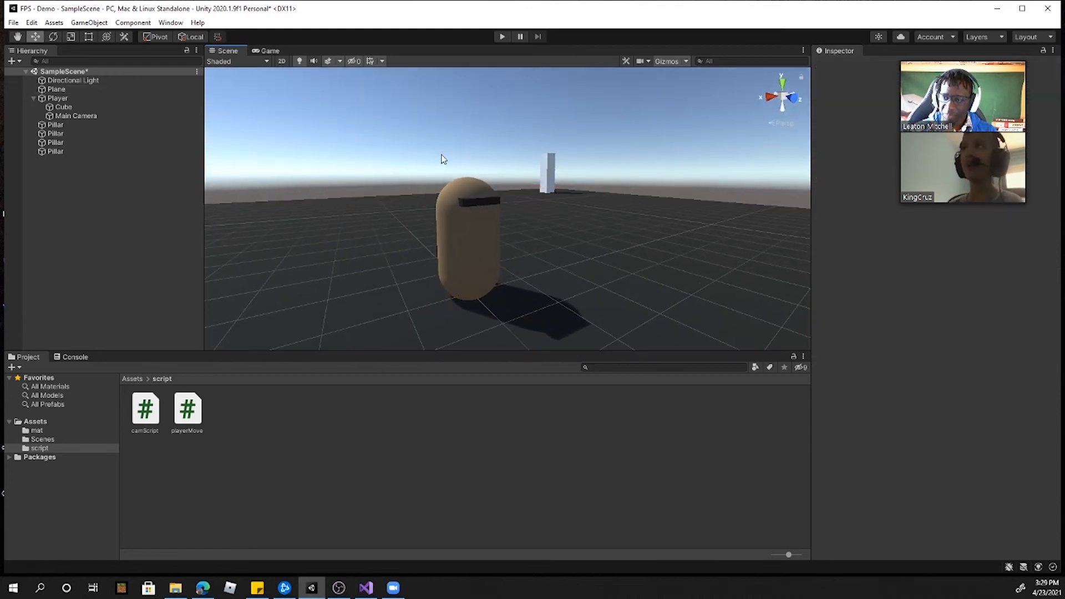
right_drag(663, 149, 667, 150)
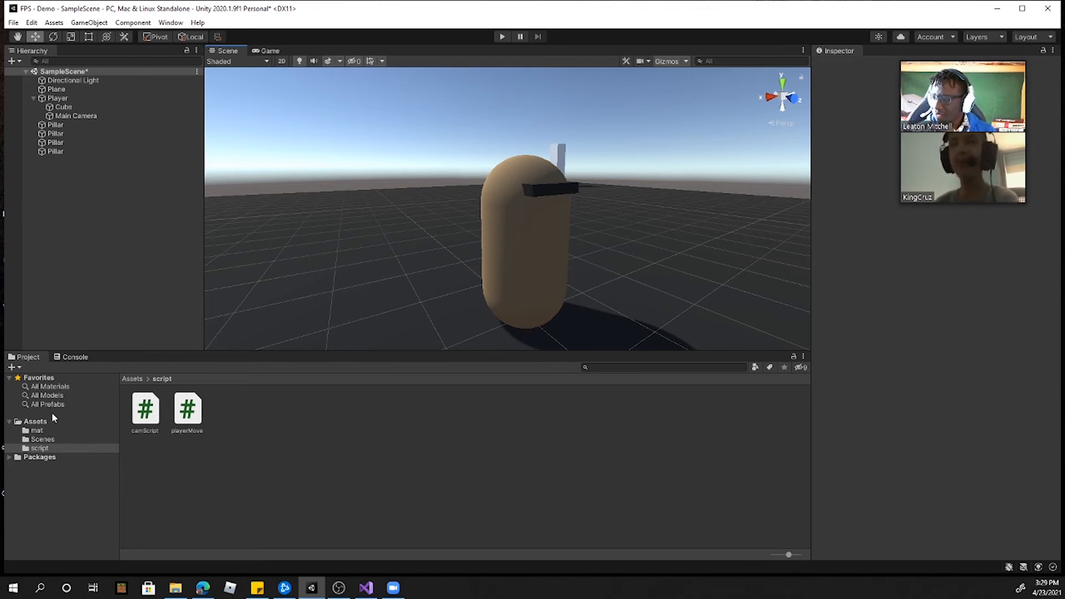
Step: Create a new material named head, move it into the mat folder and open that folder
click(60, 388)
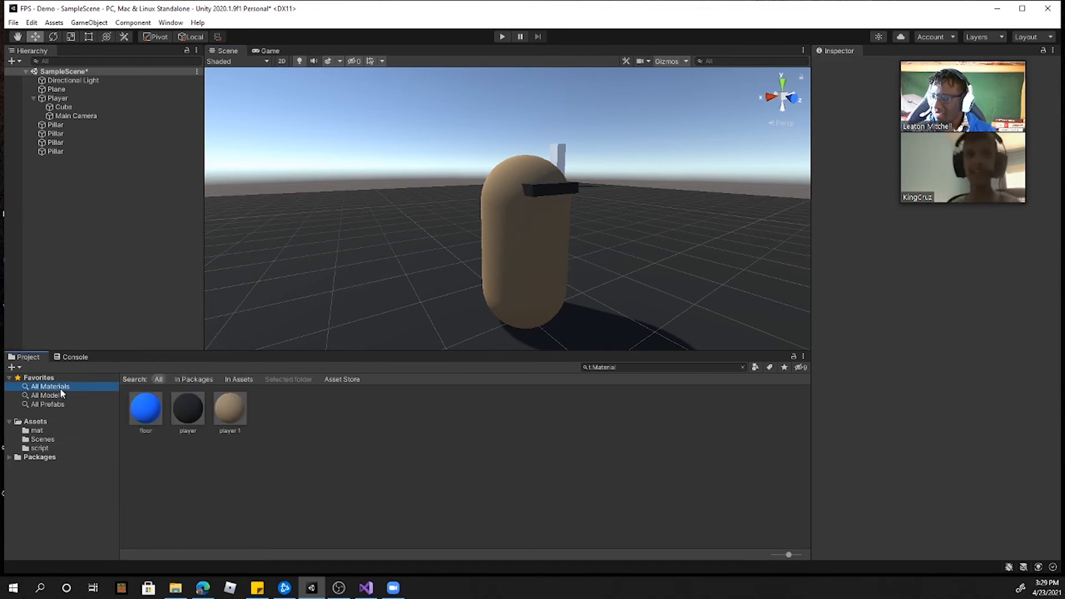
right_click(176, 475)
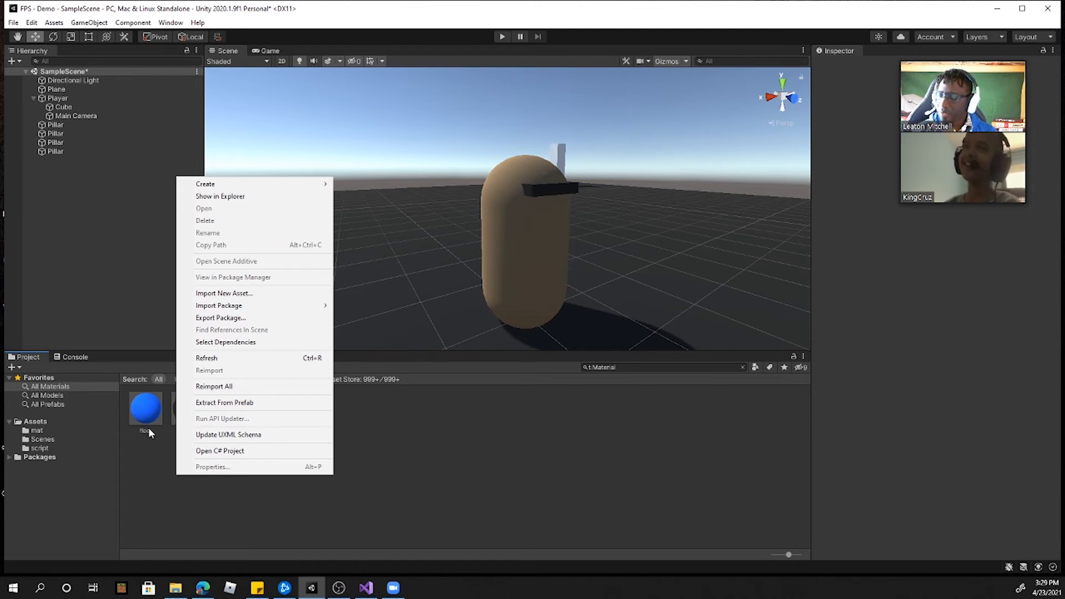
click(159, 463)
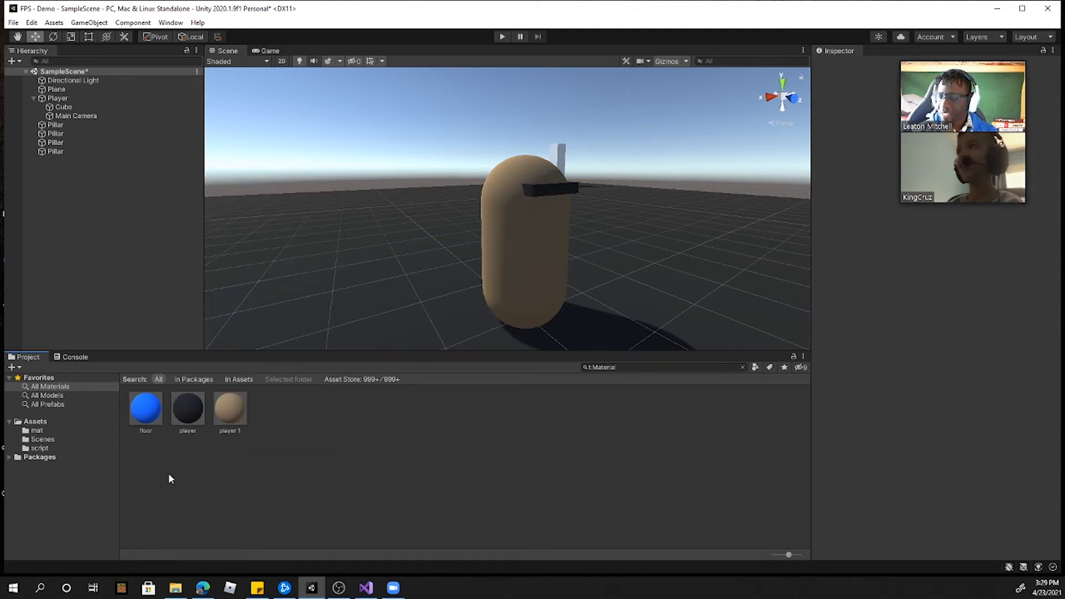
right_click(168, 473)
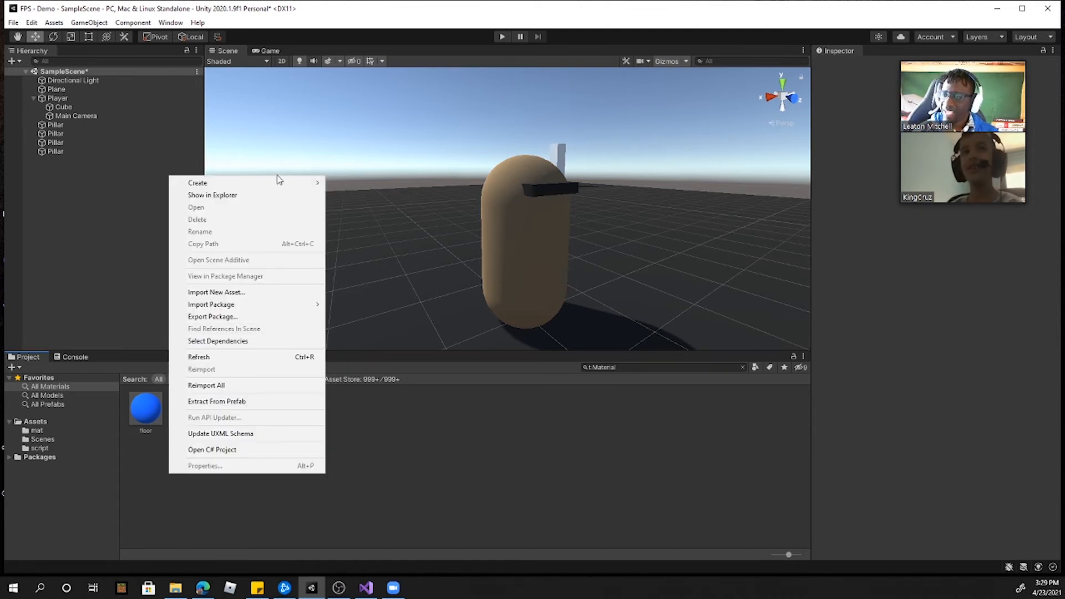
mouse_move(280, 183)
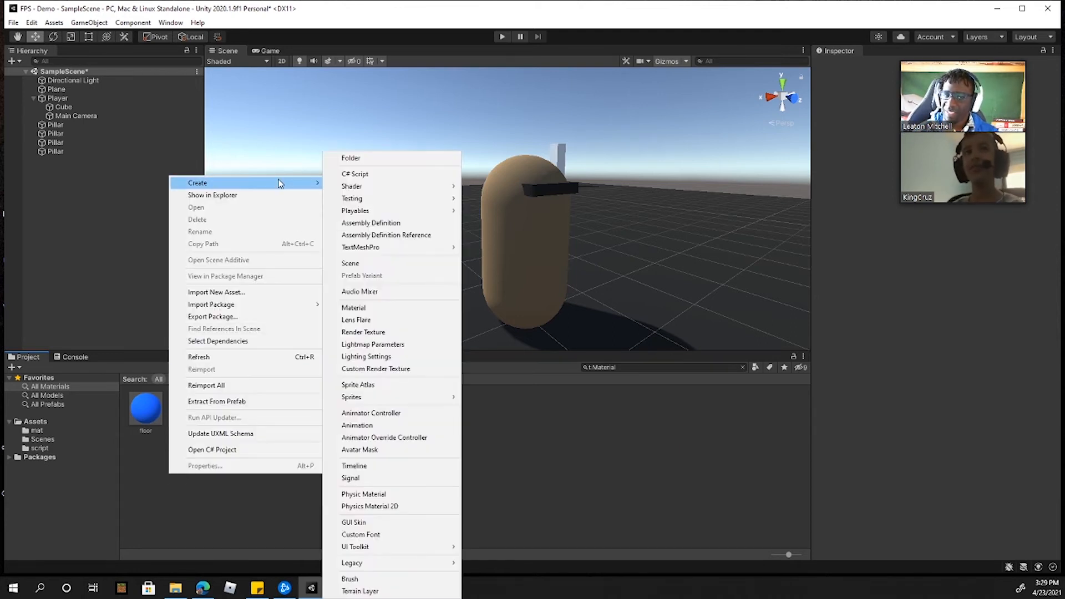
click(380, 308)
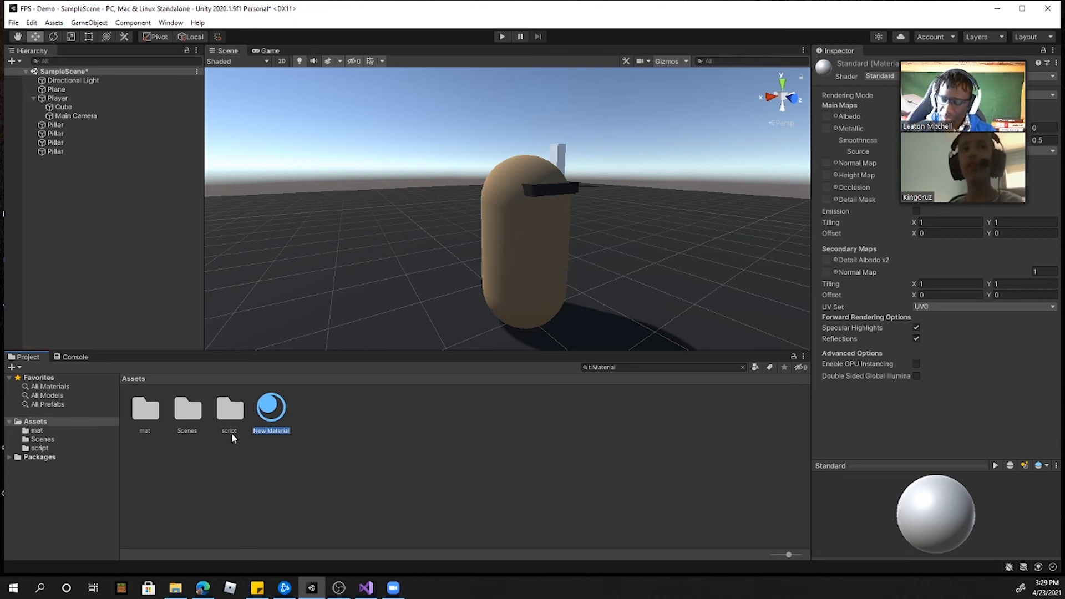
text(head)
key(Return)
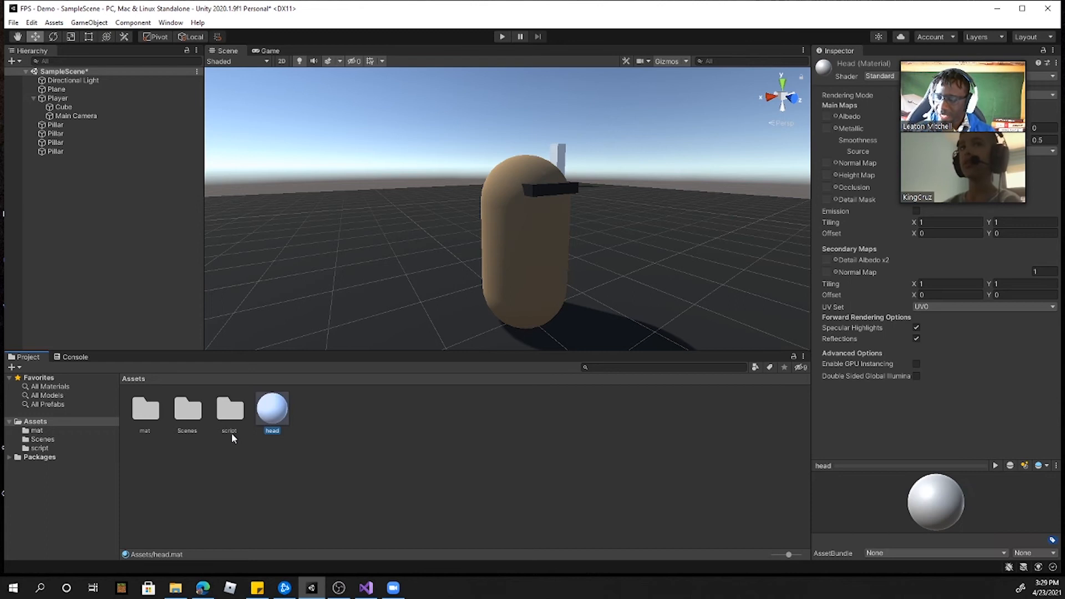
drag(148, 417, 142, 414)
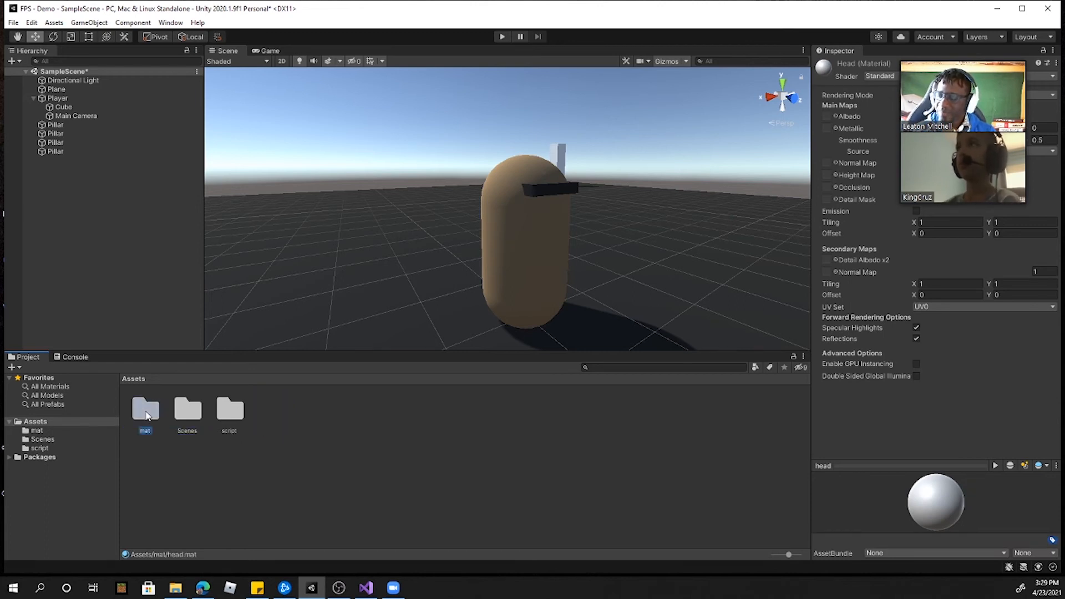
double_click(147, 415)
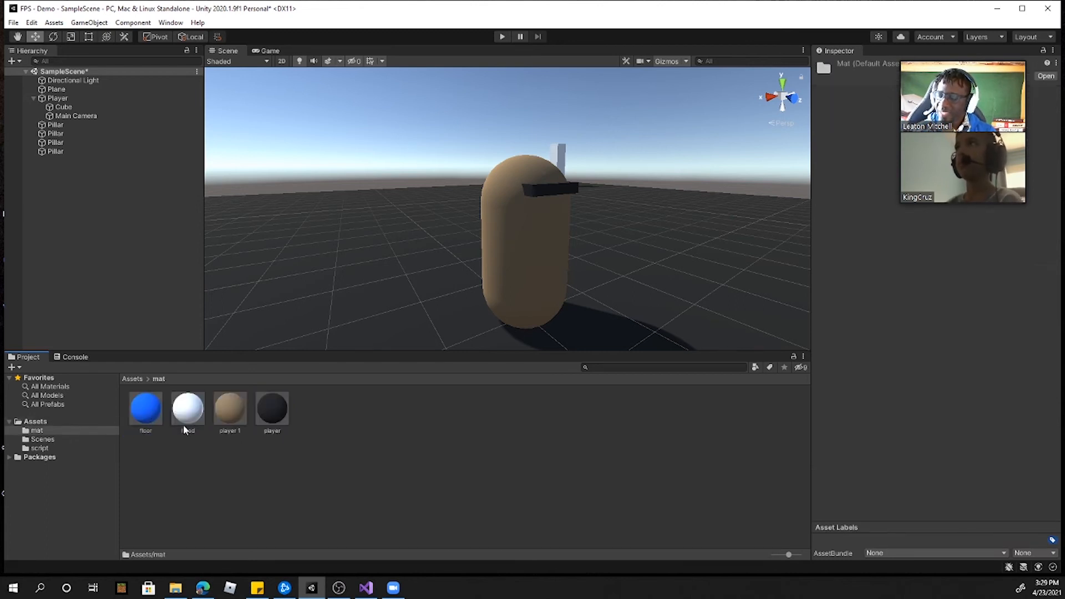
Step: Rename the player 1 material as body
click(232, 411)
right_click(233, 412)
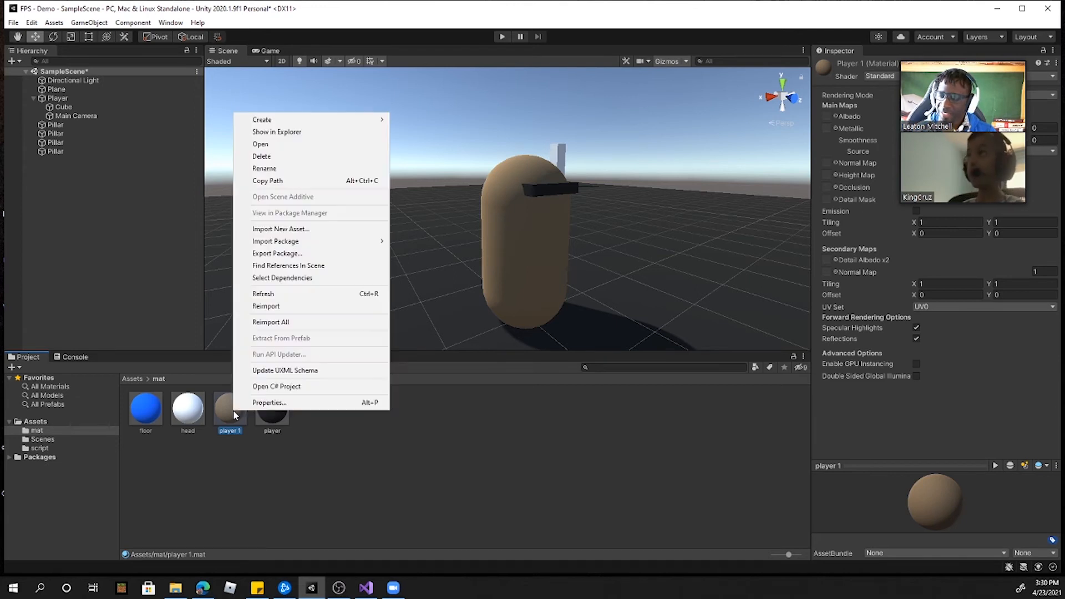
click(269, 168)
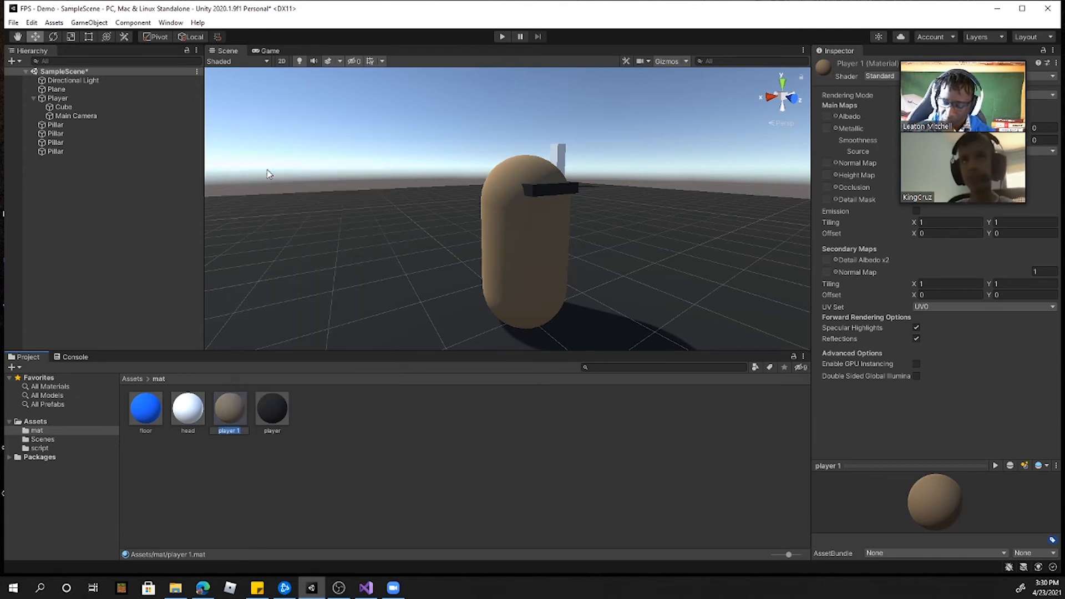
text(body)
key(Return)
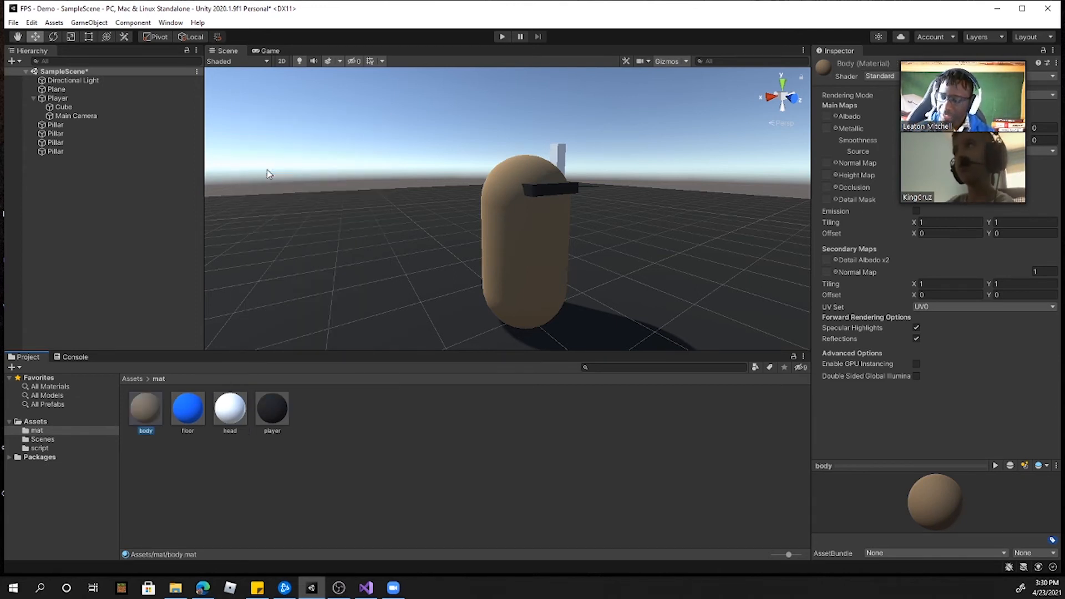
key(alt+Tab)
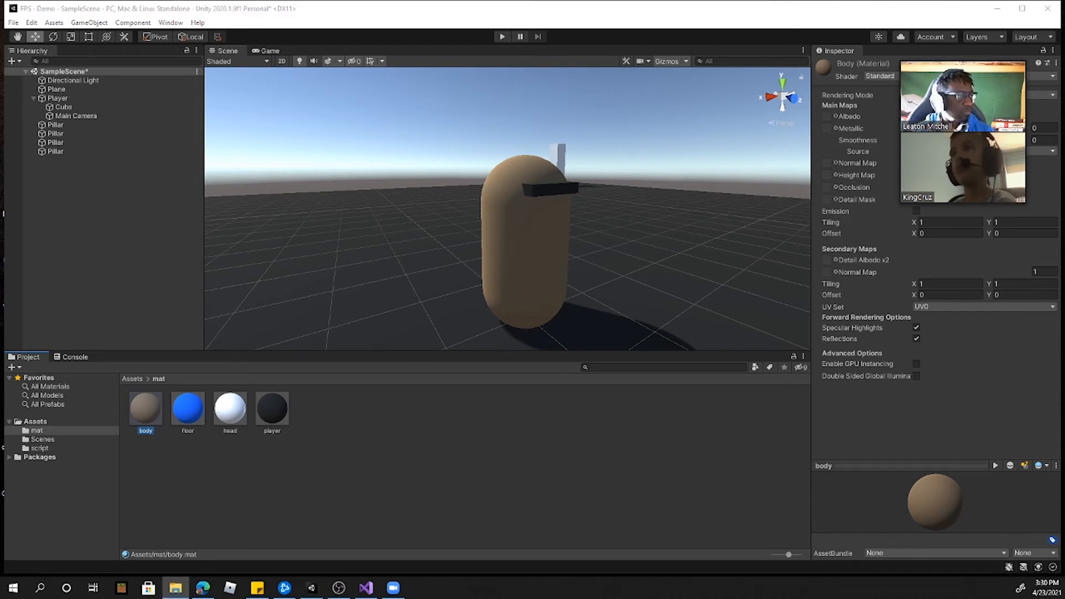
key(alt+Tab)
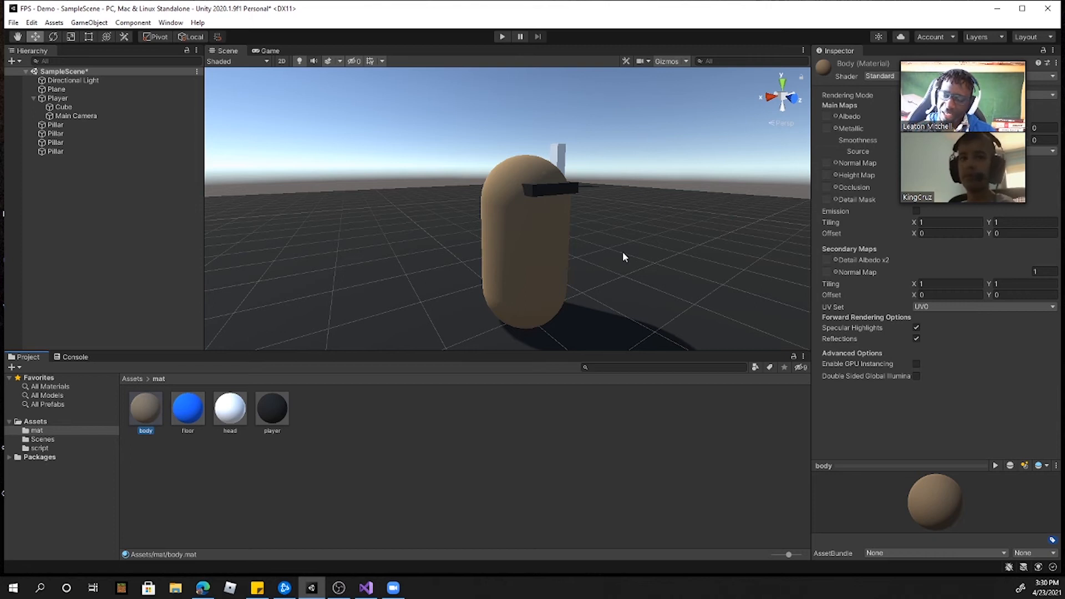
Step: Set the head material's albedo to a light skin tone, hexadecimal FFD281
click(230, 408)
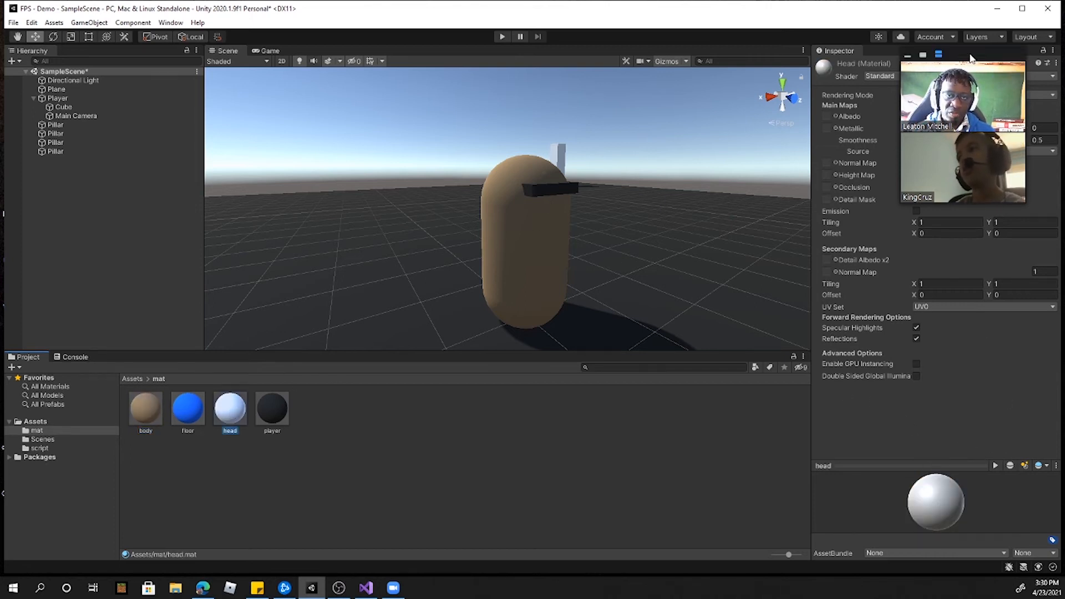
drag(979, 58, 747, 82)
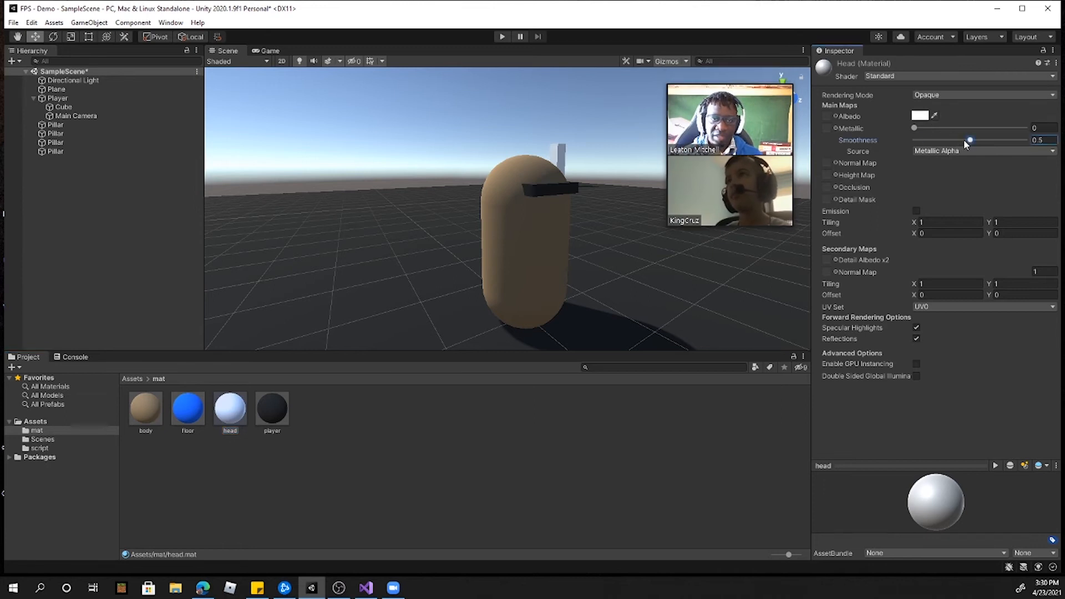
click(924, 116)
mouse_move(1024, 162)
mouse_down()
mouse_move(1031, 169)
mouse_move(981, 175)
mouse_move(990, 187)
mouse_move(989, 172)
mouse_up()
click(1000, 175)
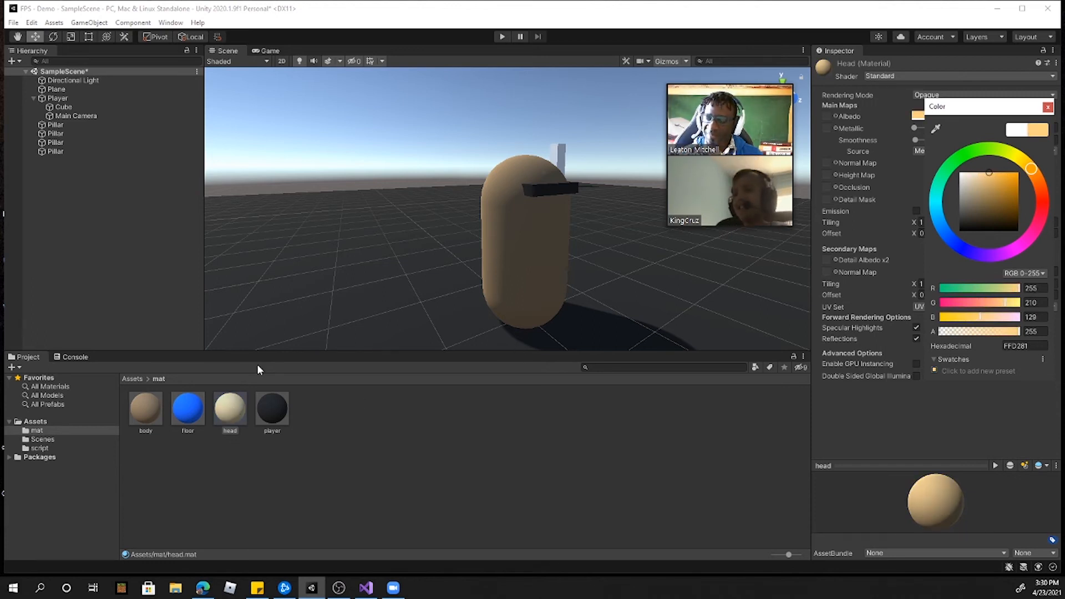
Step: Duplicate the Player object together with its children
click(67, 98)
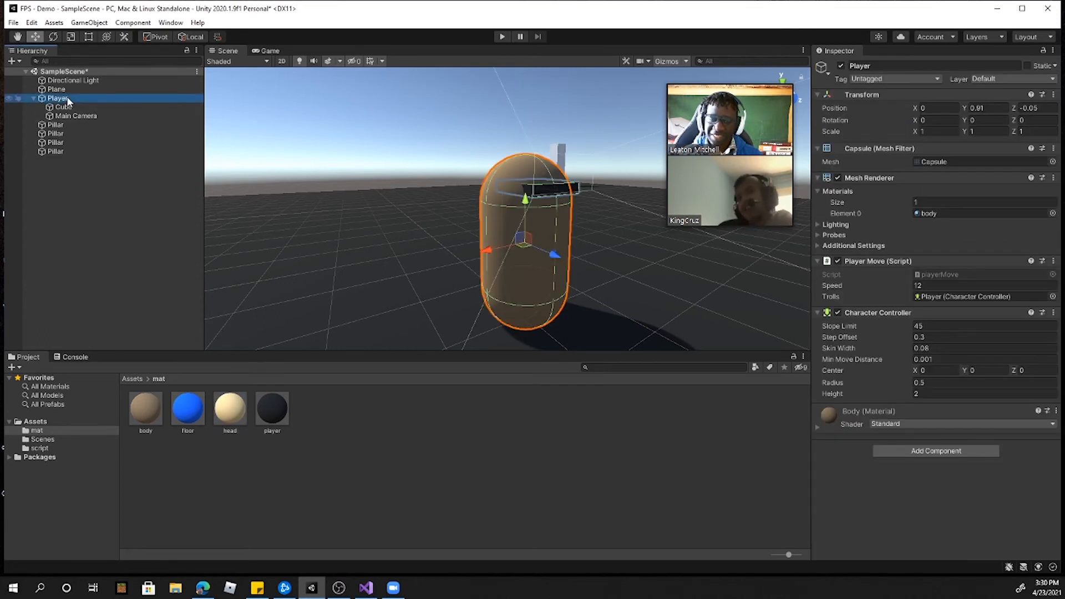
right_click(67, 100)
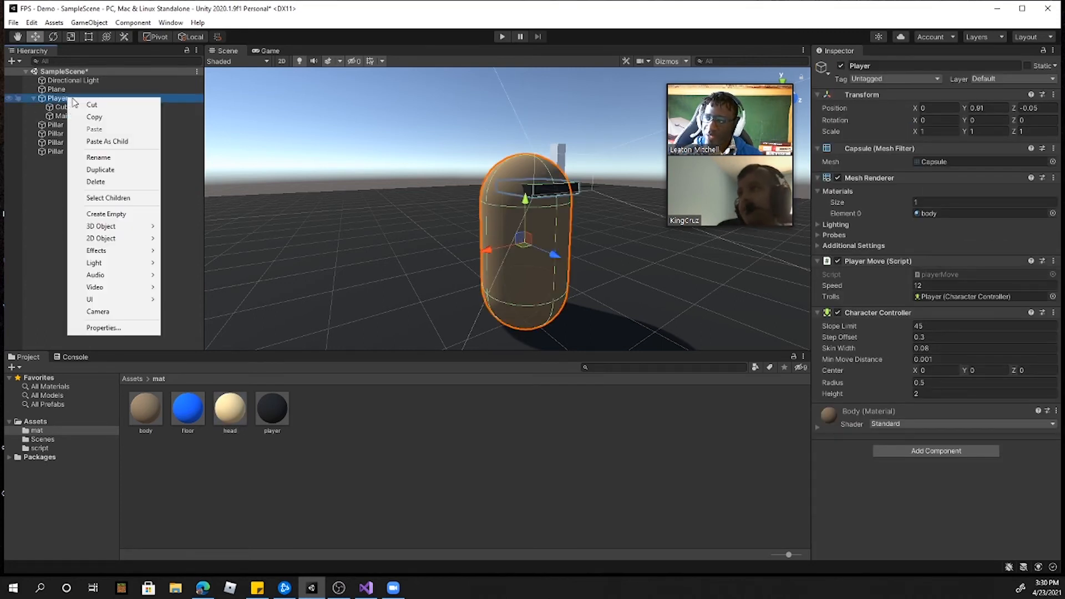
click(103, 170)
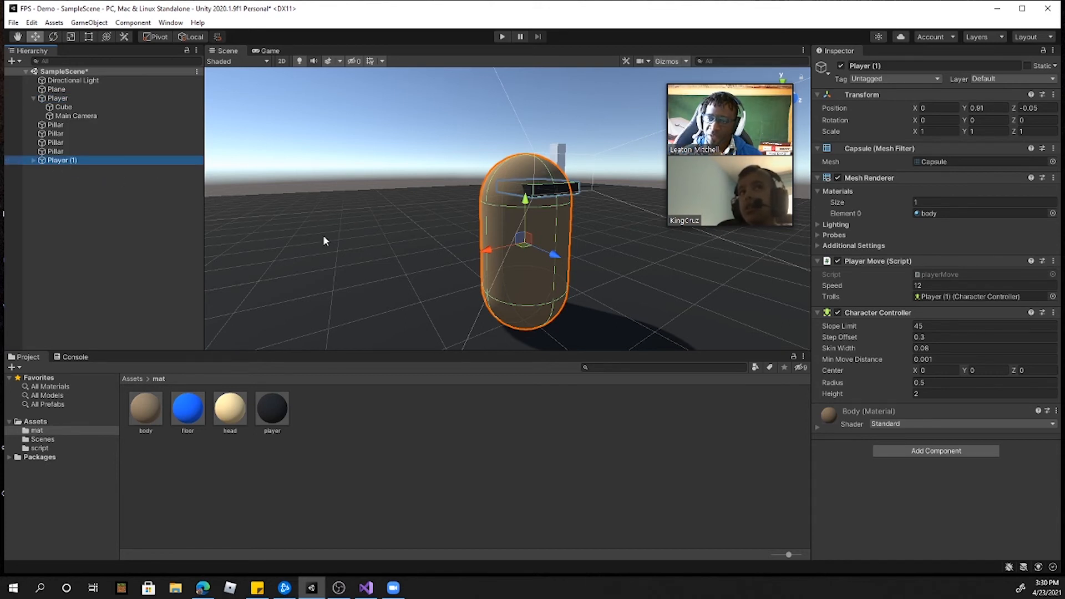
Step: Remove the Character Controller and Player Move script components from the duplicated Player
right_click(876, 311)
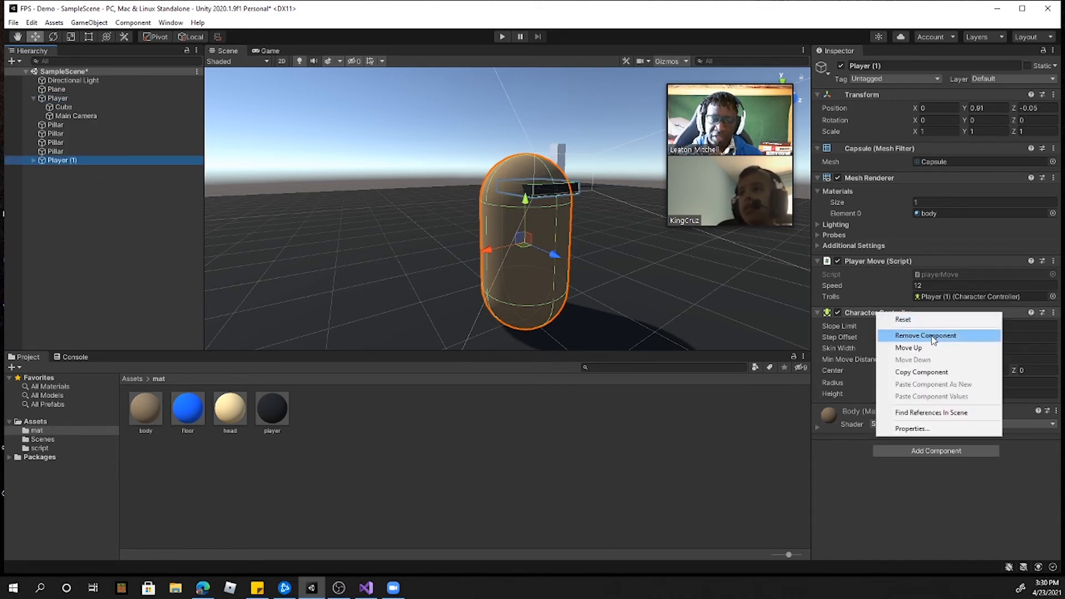
click(932, 335)
right_click(866, 261)
click(916, 283)
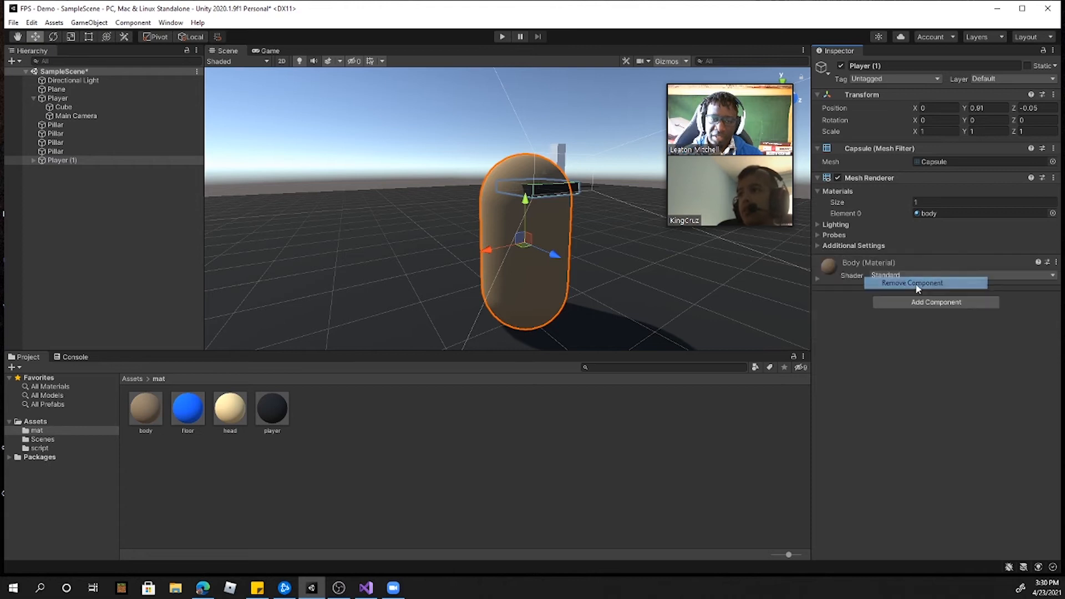
Step: Delete the duplicate's Cube and Main Camera children and make the duplicate a child of the original Player
click(33, 160)
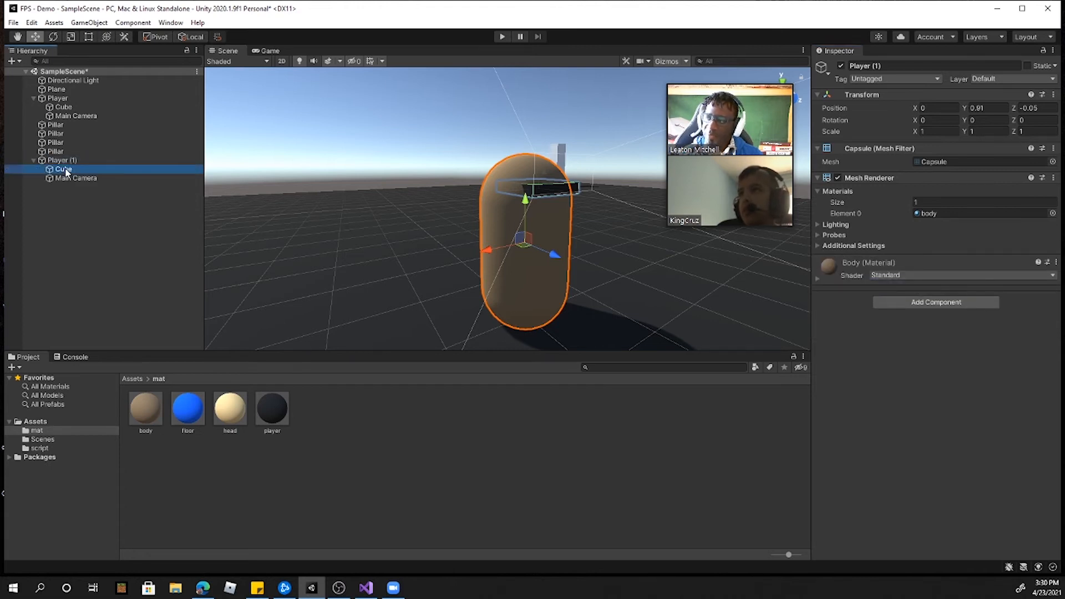
click(69, 169)
key(Delete)
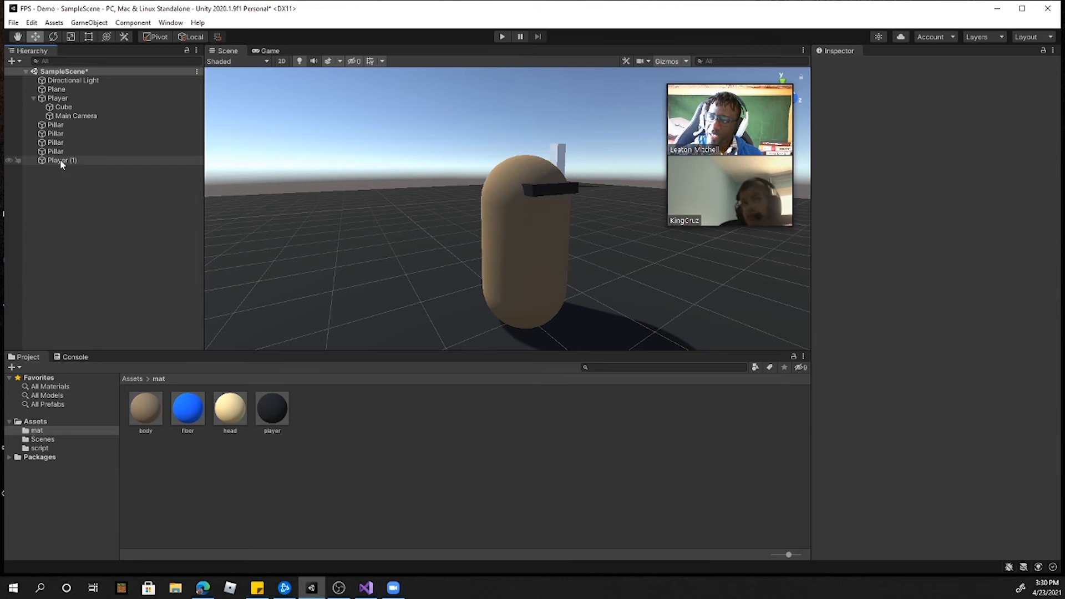
drag(60, 103, 61, 101)
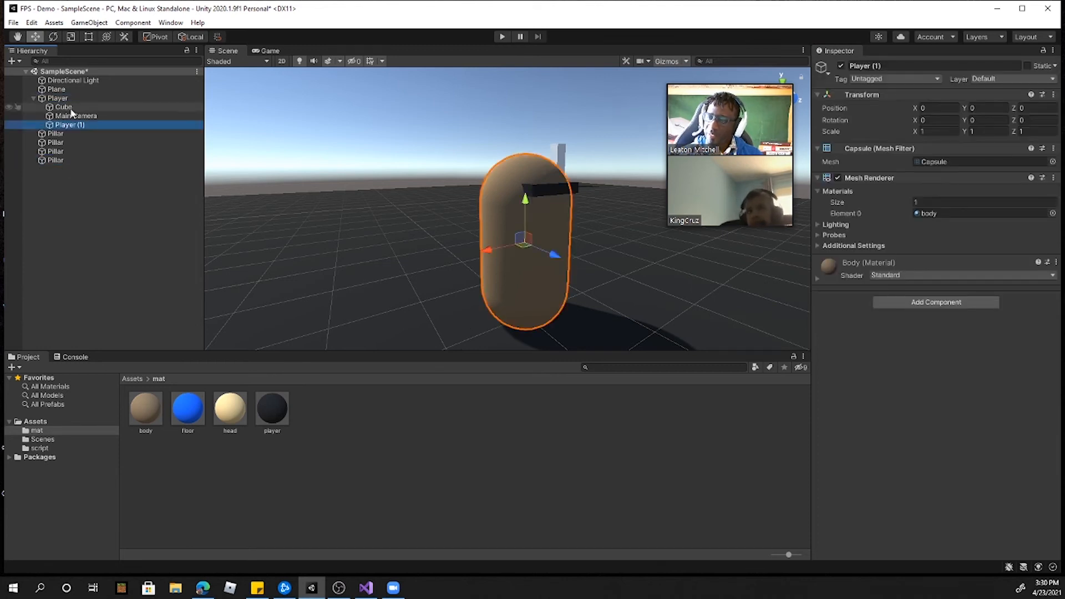
Step: Shrink the duplicate capsule to a Y scale of about 0.68 and lower it to Y position -0.264
click(79, 38)
drag(524, 198, 527, 216)
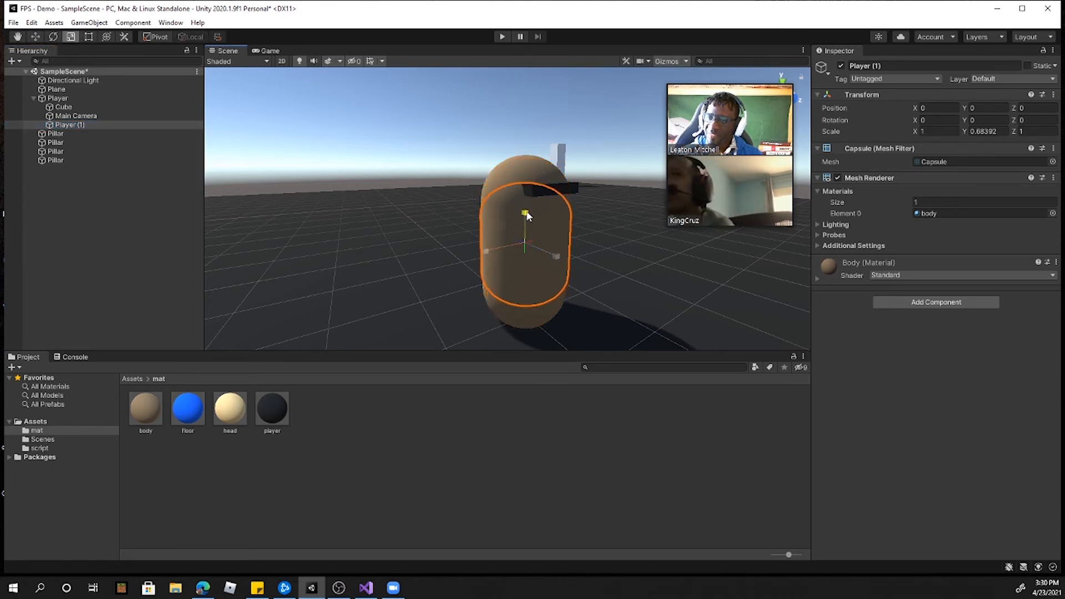
key(w)
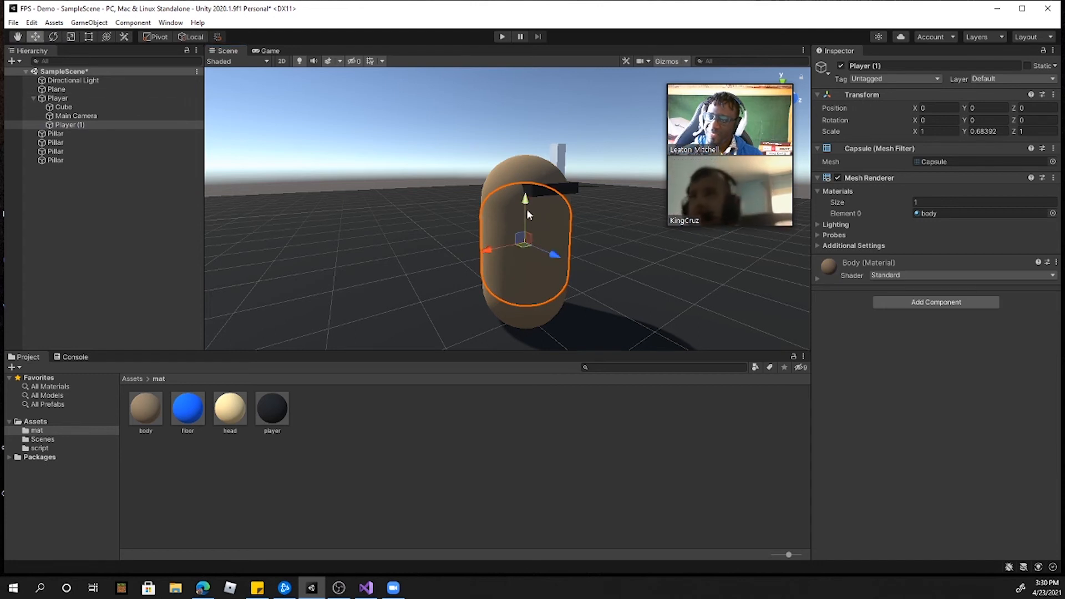
drag(528, 202, 531, 226)
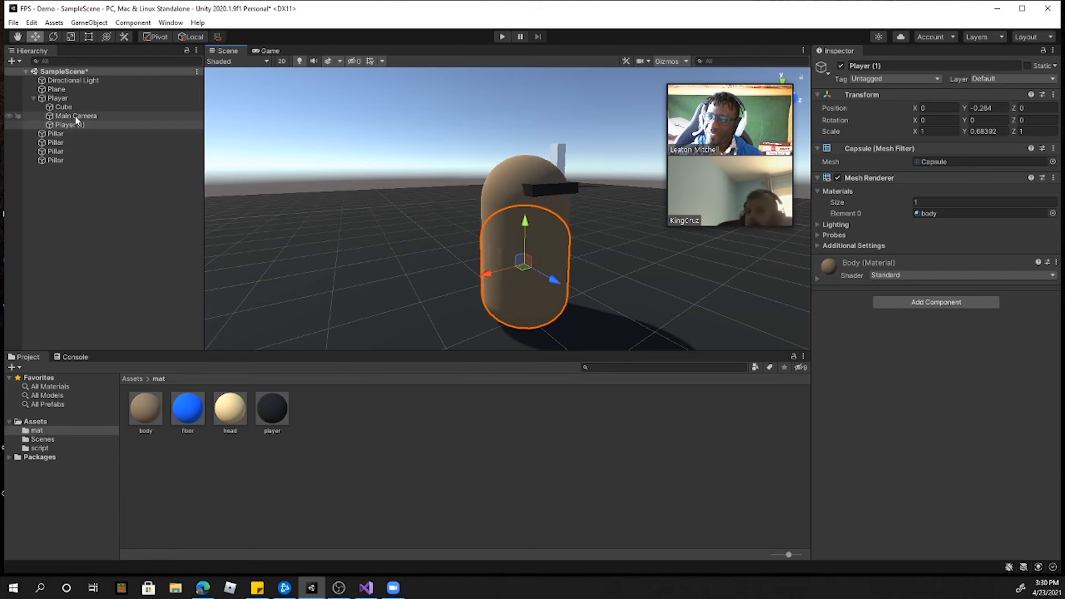
Step: Scale the parent Player down in height to a Y scale of about 0.78
click(62, 98)
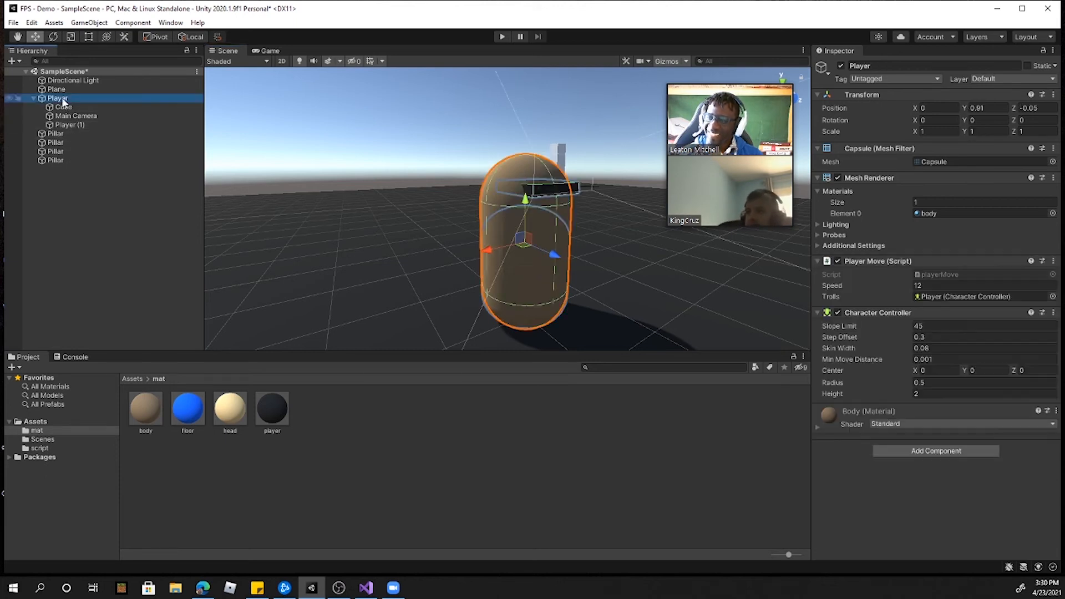
click(71, 37)
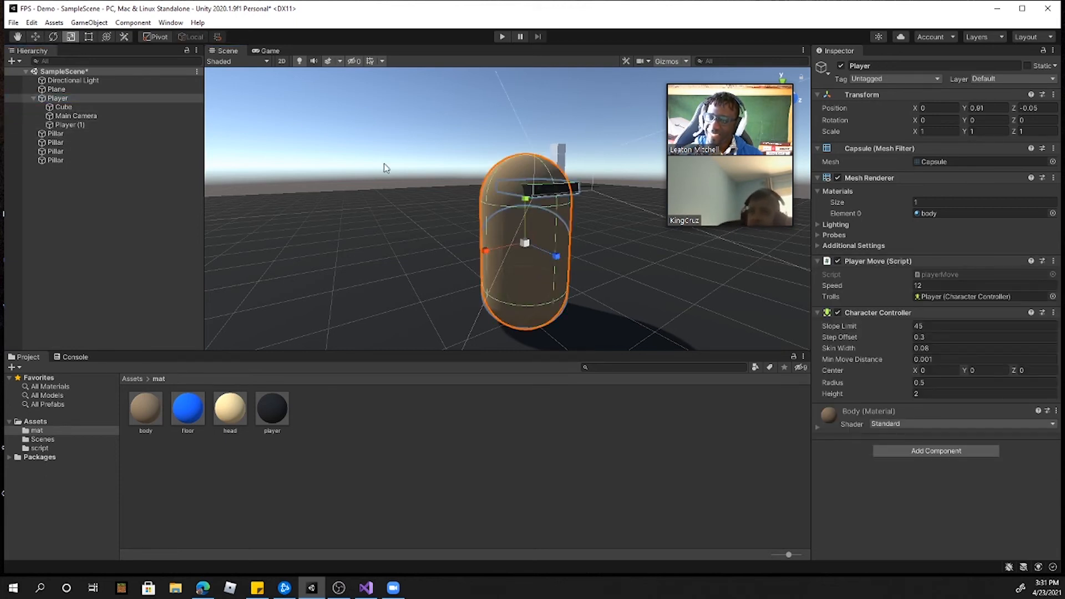
drag(526, 201, 524, 210)
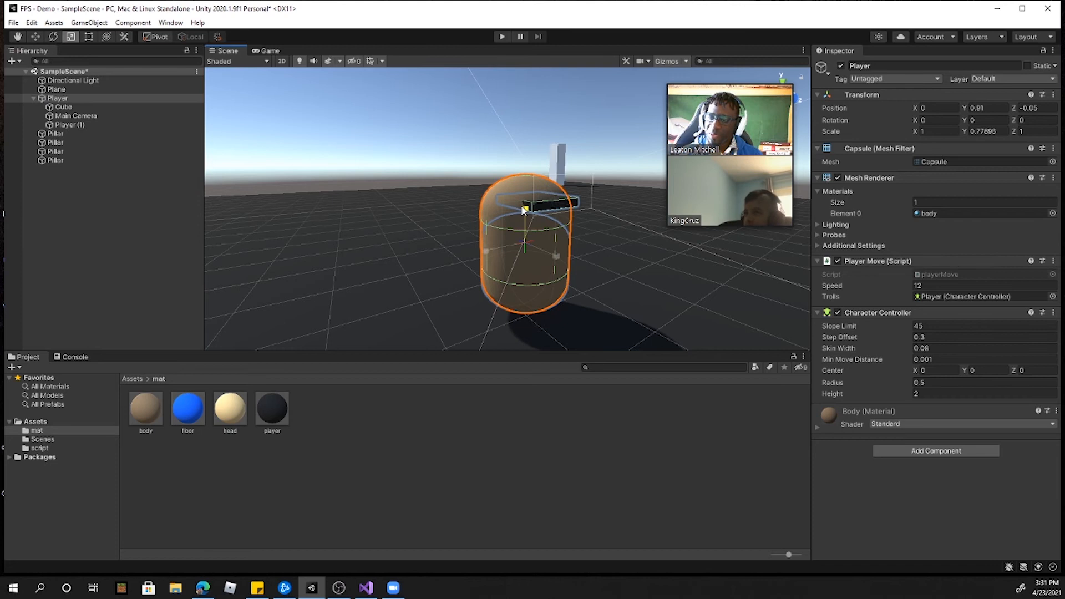
Step: Raise the child capsule to Y position 0.556 so it forms the upper part of the Player
click(69, 124)
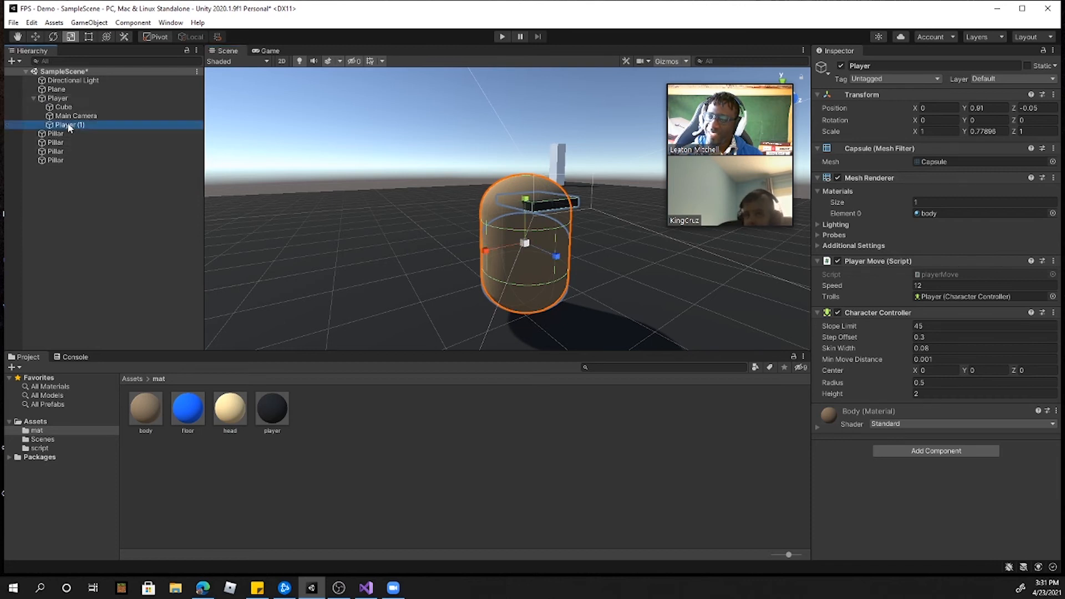
click(35, 37)
drag(525, 217, 532, 175)
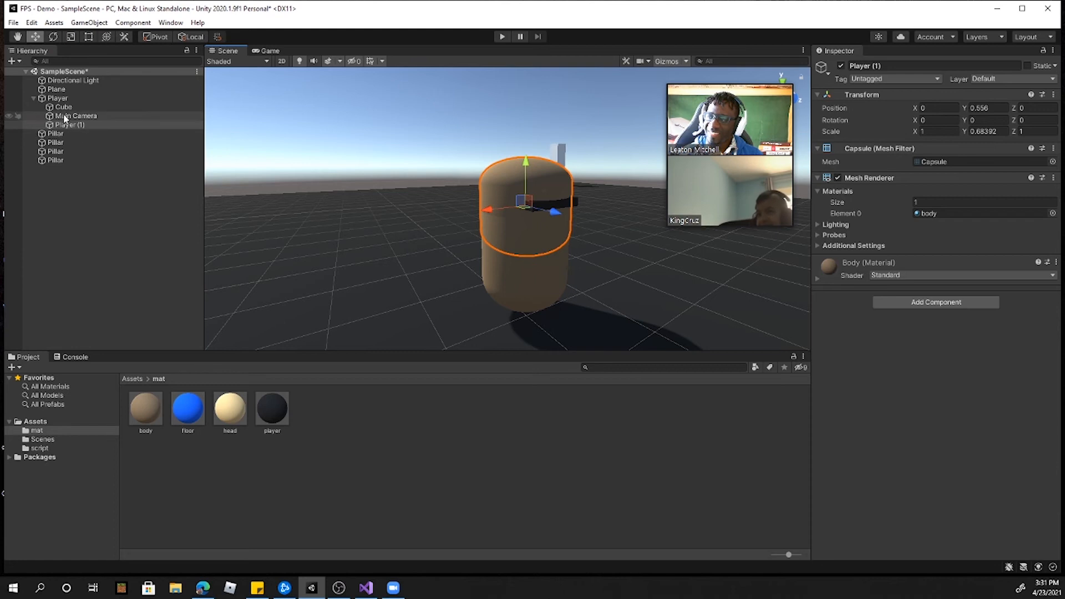
Step: Raise the Player's Cube visor to Y position 0.84 within the upper capsule
click(166, 98)
click(111, 107)
drag(538, 167, 537, 147)
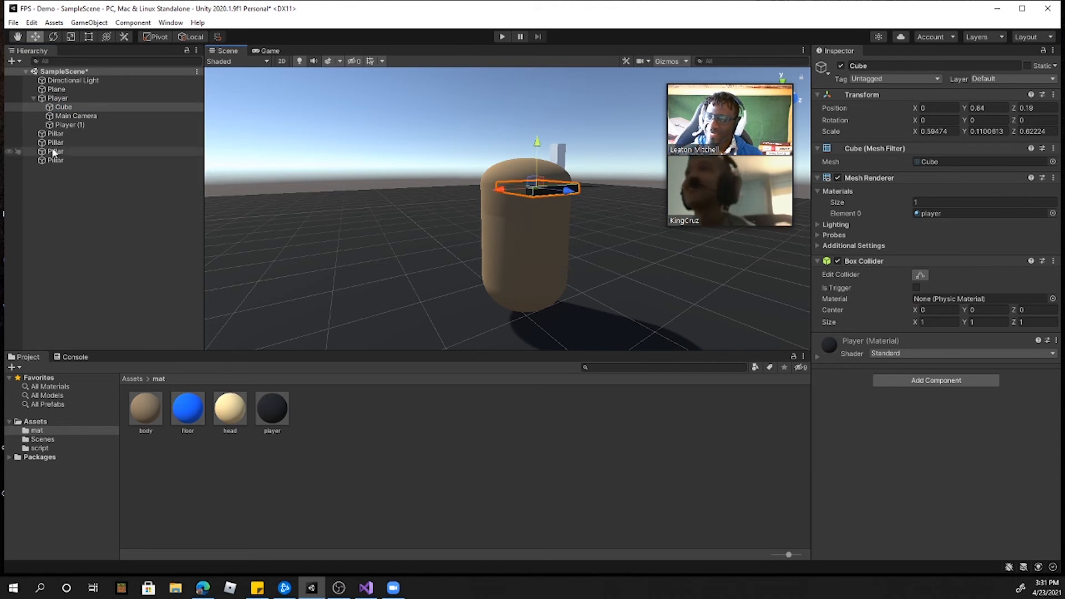
Step: Apply the head material to the upper capsule of the Player
click(233, 415)
drag(234, 415, 515, 176)
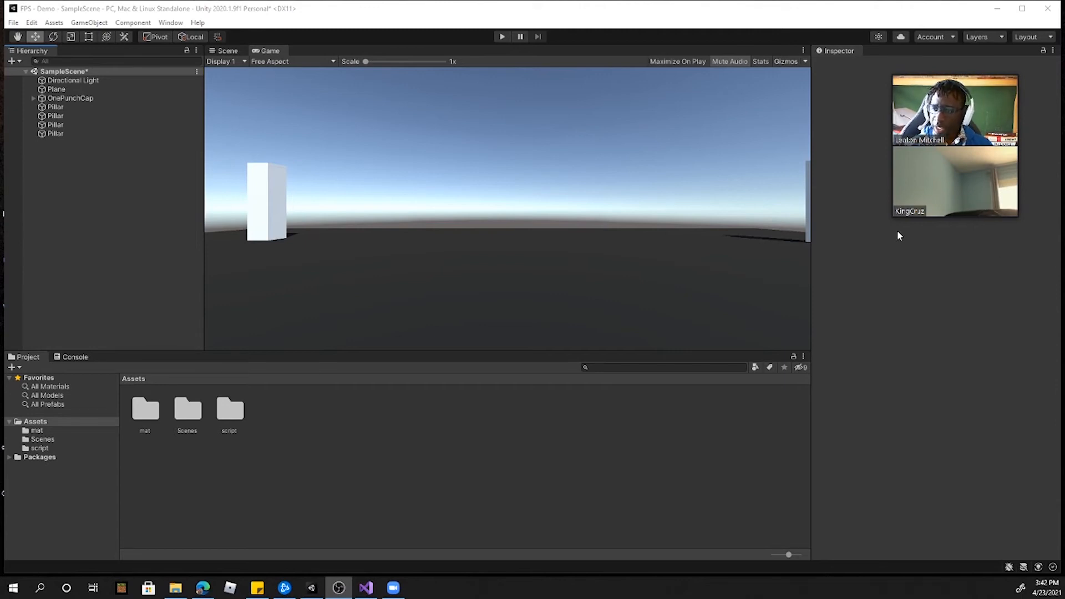
click(222, 50)
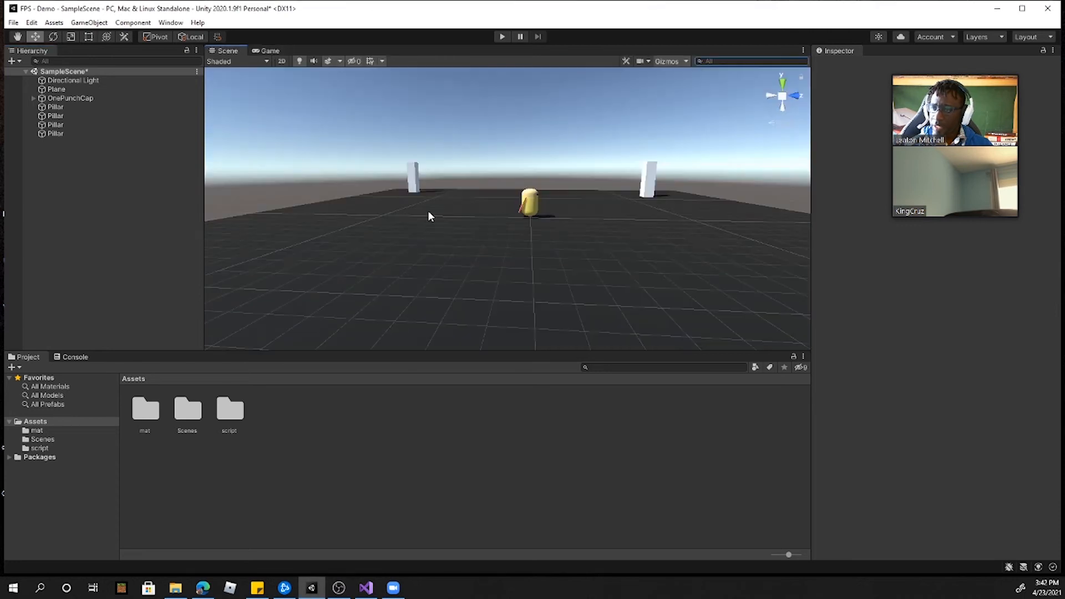
mouse_move(517, 220)
right_down()
mouse_move(531, 217)
mouse_move(508, 198)
mouse_move(404, 195)
mouse_move(331, 244)
mouse_move(534, 282)
mouse_move(774, 266)
mouse_move(466, 253)
mouse_move(373, 261)
mouse_move(503, 222)
right_up()
key(w)
right_drag(573, 261, 595, 247)
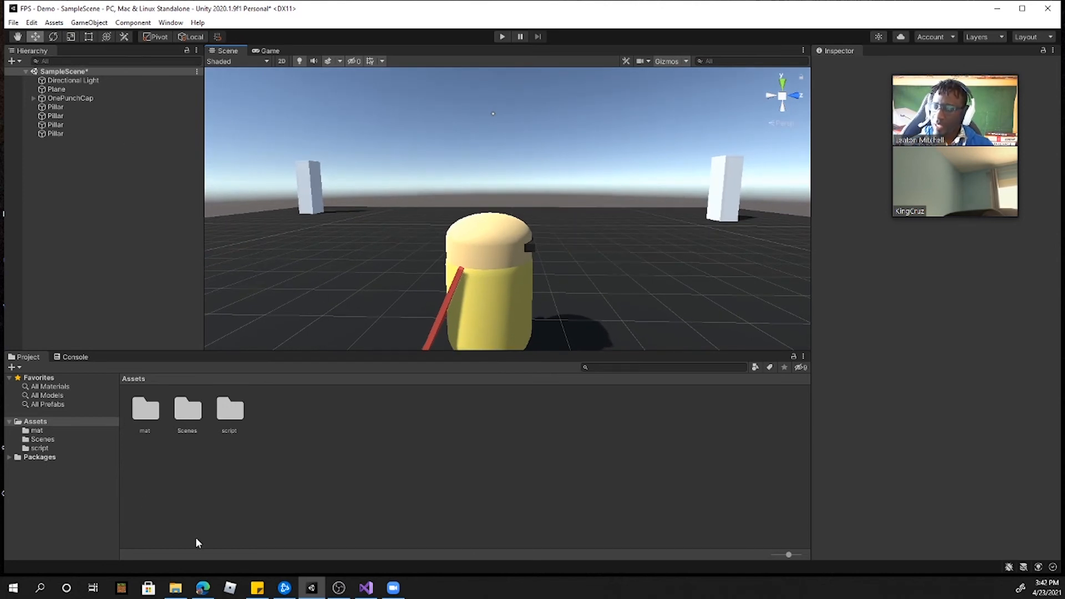
Step: Switch to the Edge browser showing the "crosshair png" image search results
click(177, 589)
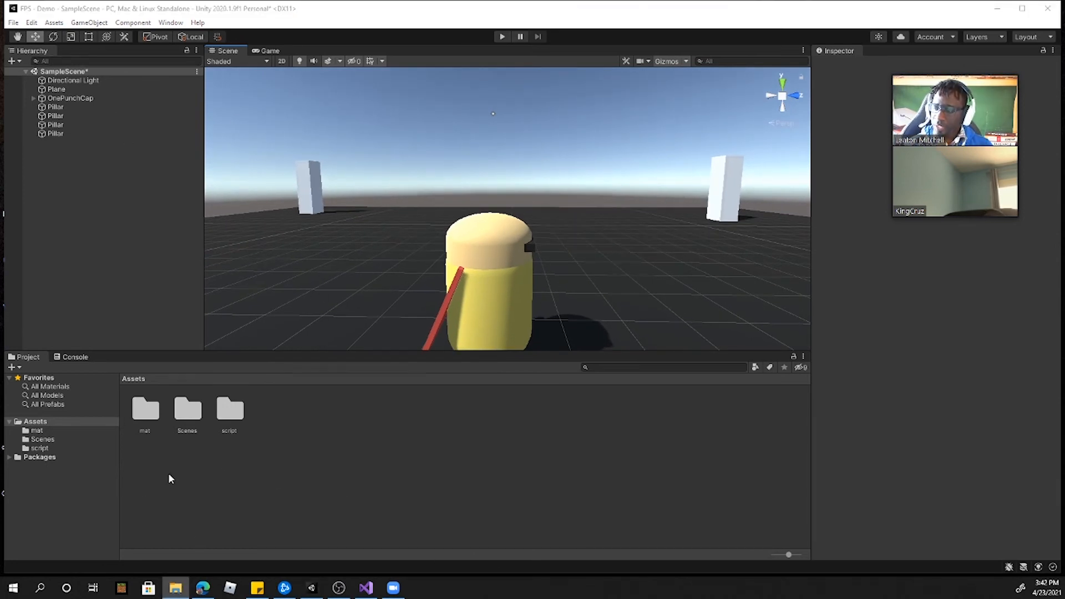
click(203, 588)
drag(607, 101, 617, 77)
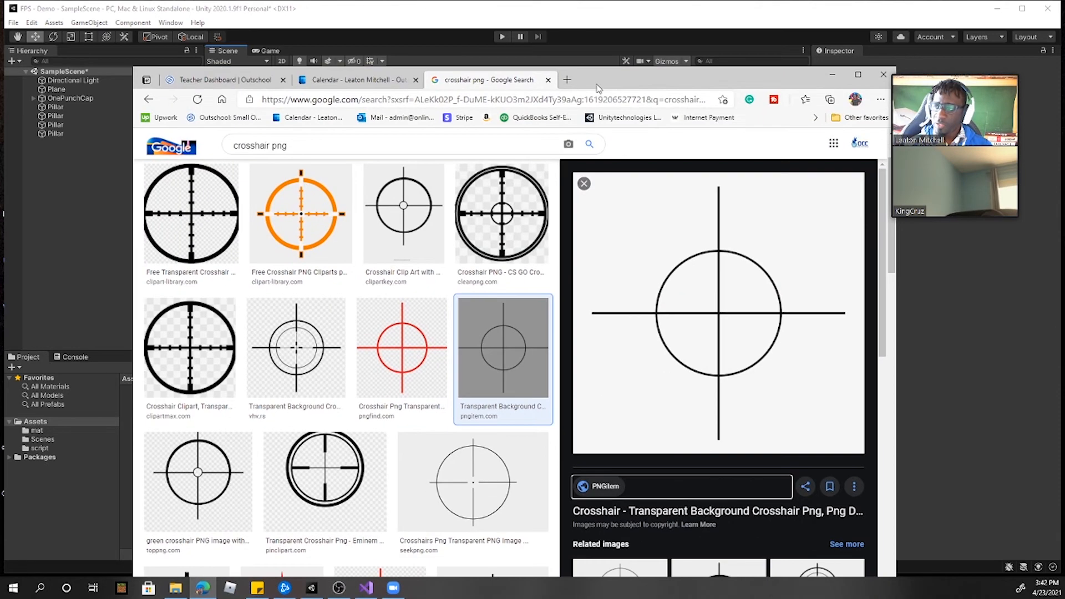
drag(295, 154, 238, 143)
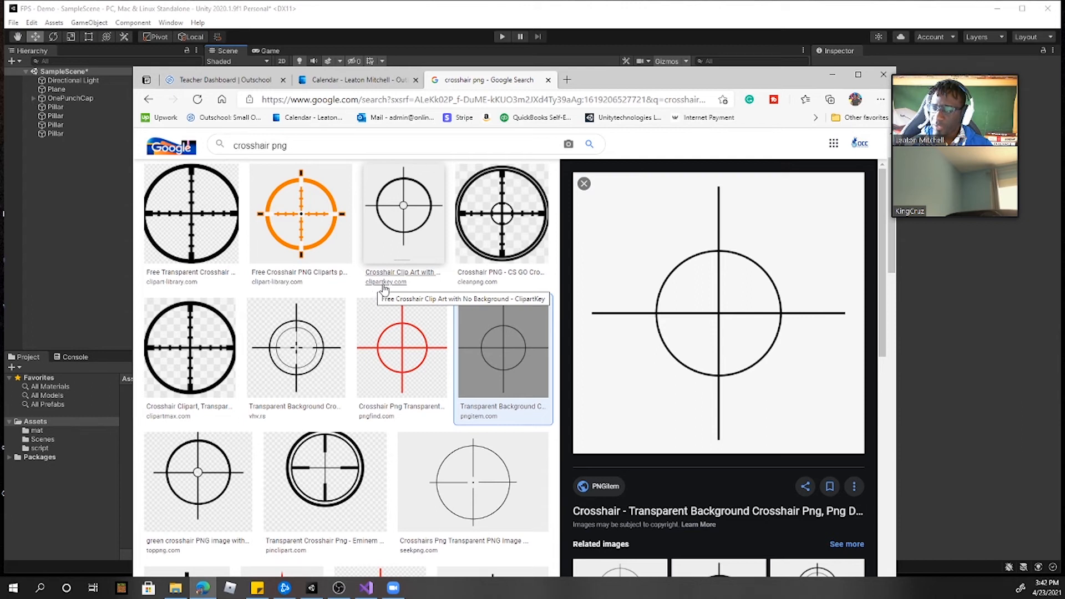
click(411, 230)
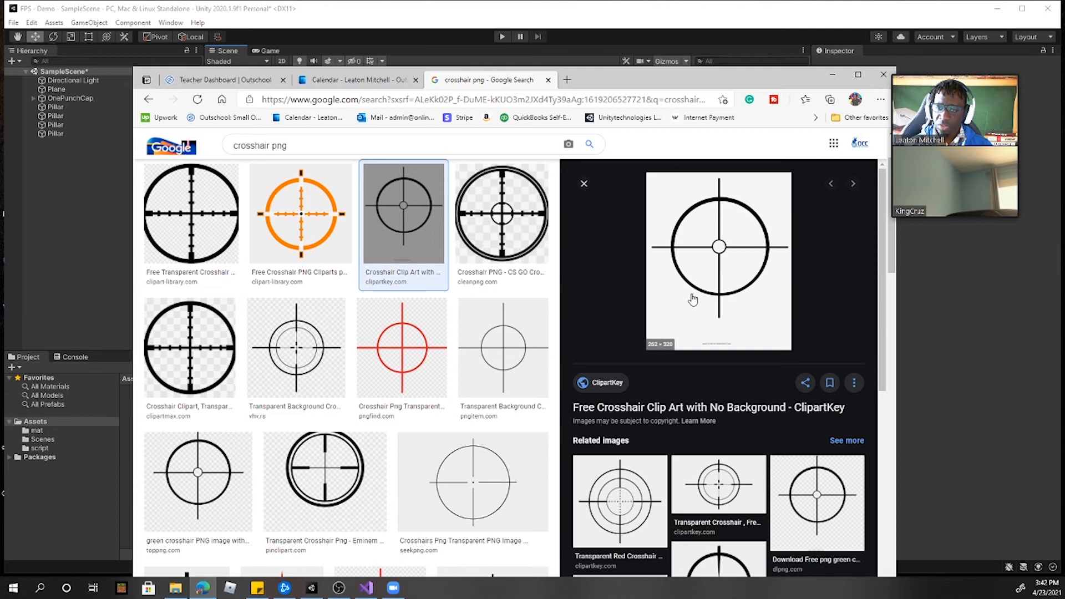
click(607, 383)
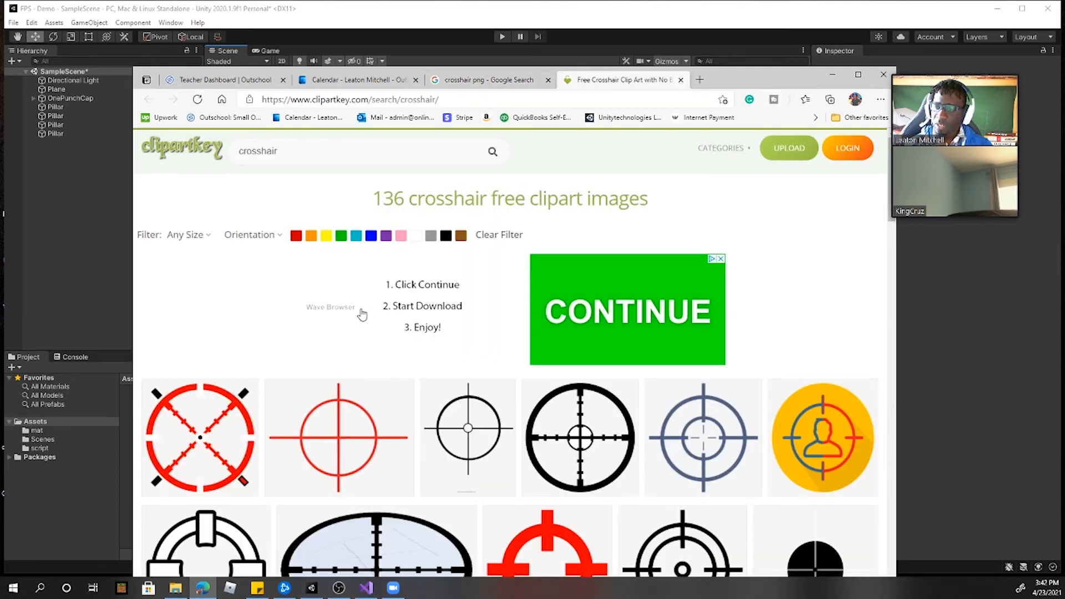
click(477, 80)
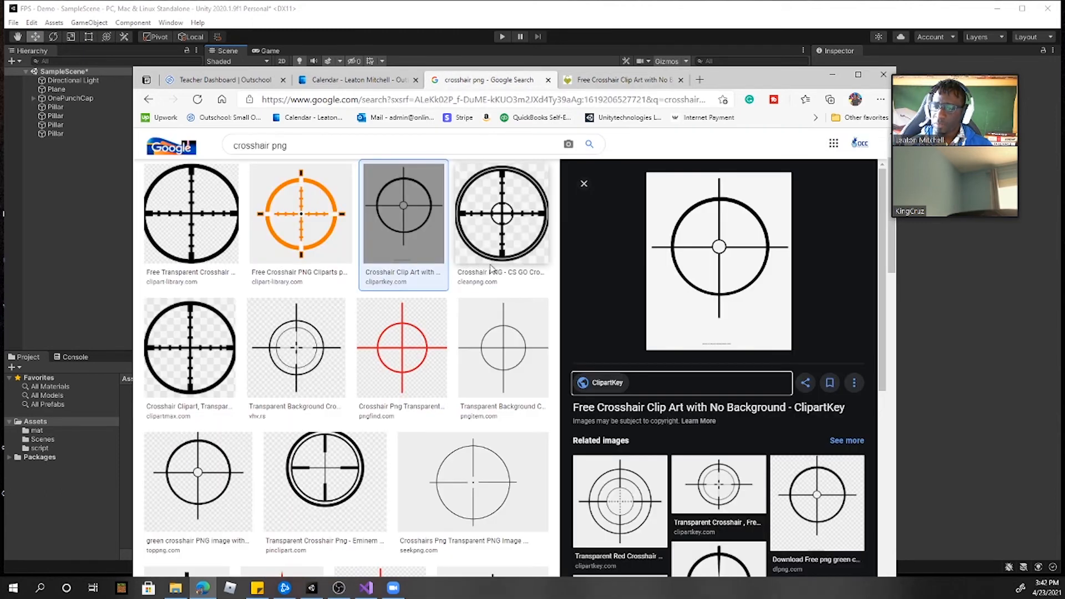
Step: Open the PNGitem page of the transparent-background crosshair from the image results and download its 800x800 PNG
click(484, 414)
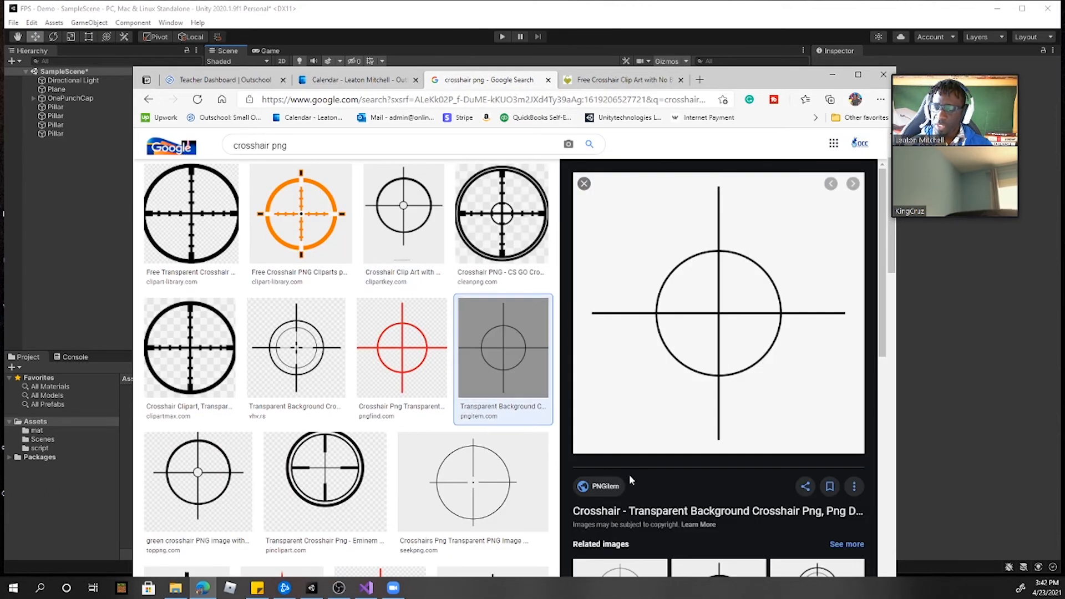
click(606, 490)
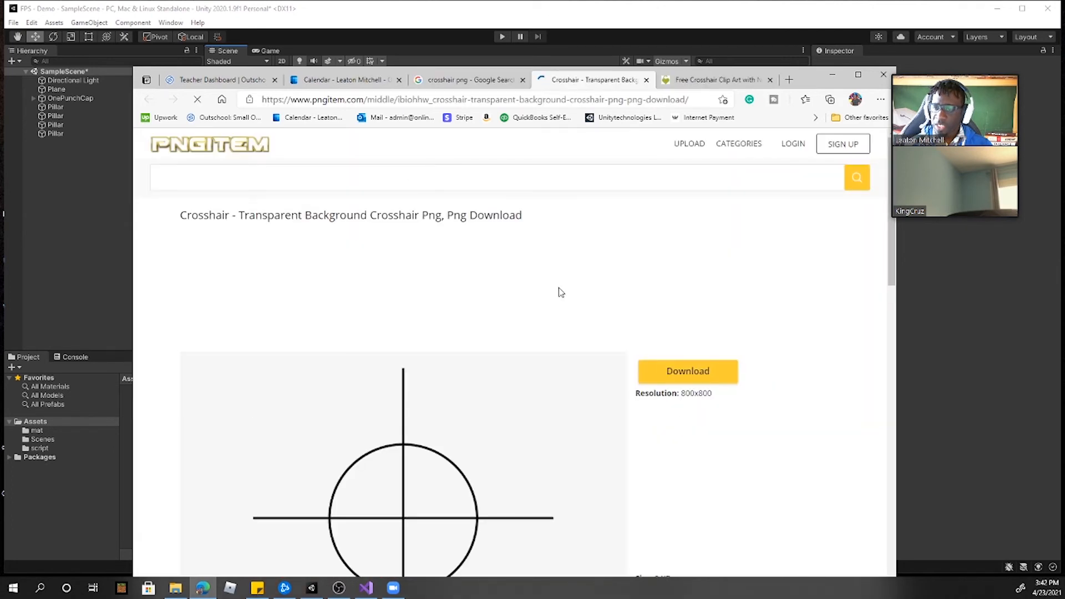
scroll(445, 339, down, 4)
scroll(505, 274, up, 3)
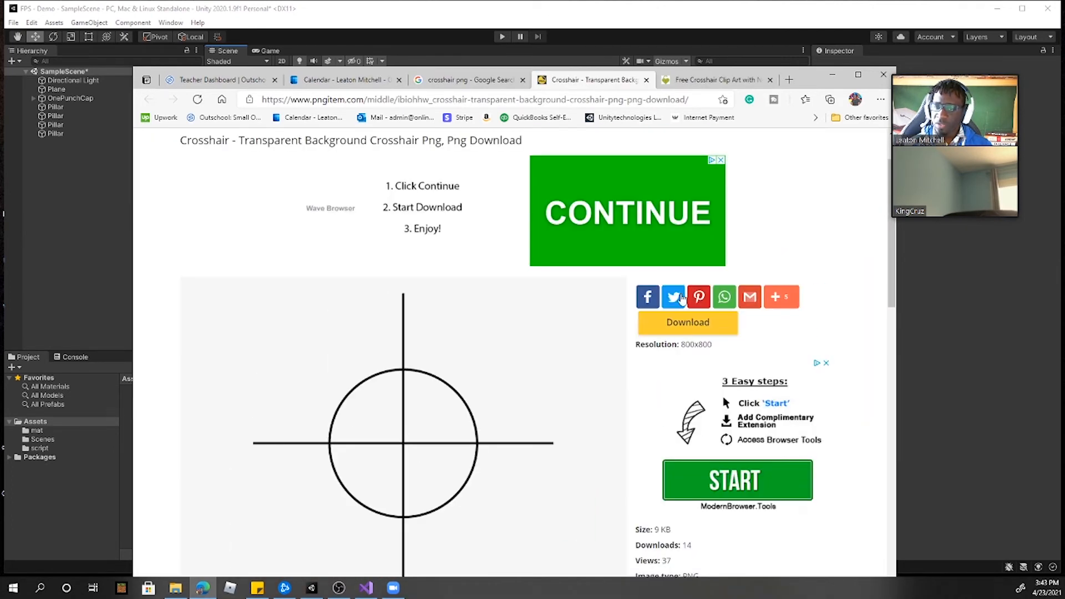
click(699, 329)
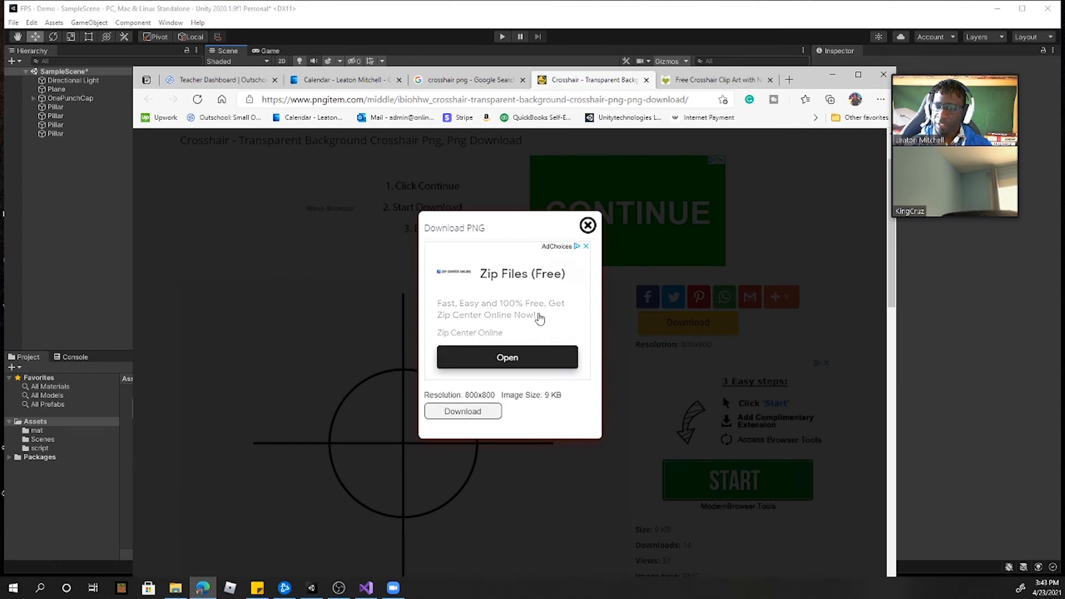
click(461, 413)
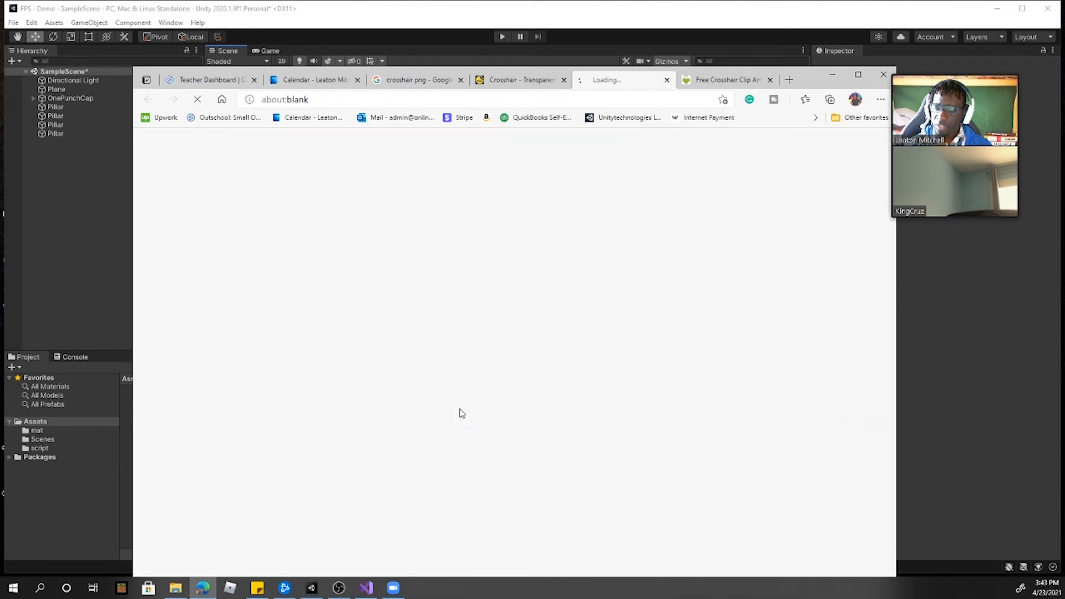
Step: Import the downloaded PngItem_2230311.png from the browser into the Unity project's Assets folder
drag(802, 80, 805, 24)
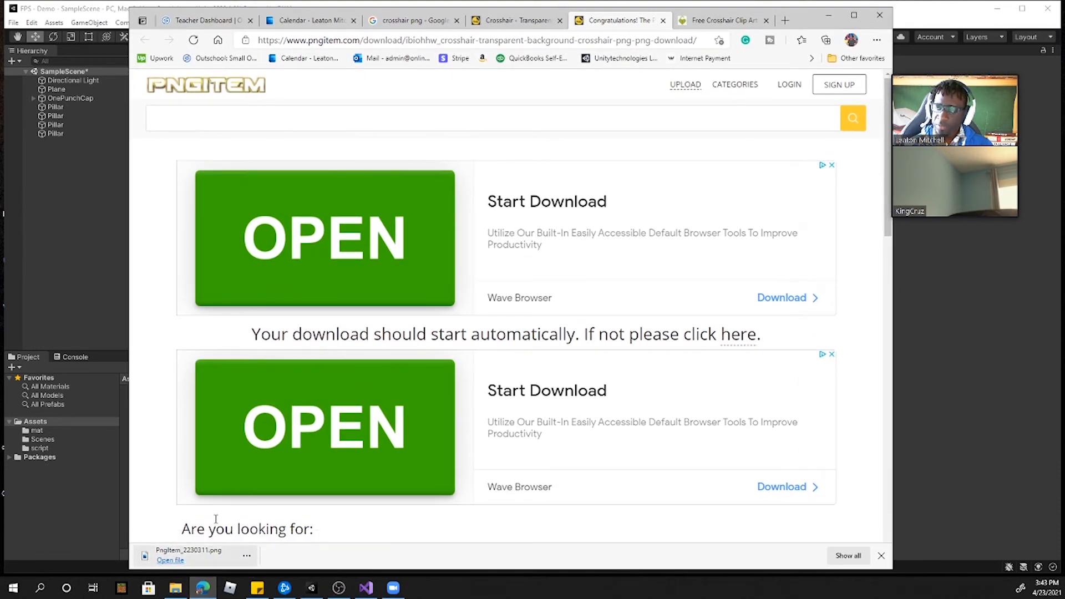
drag(803, 20, 931, 21)
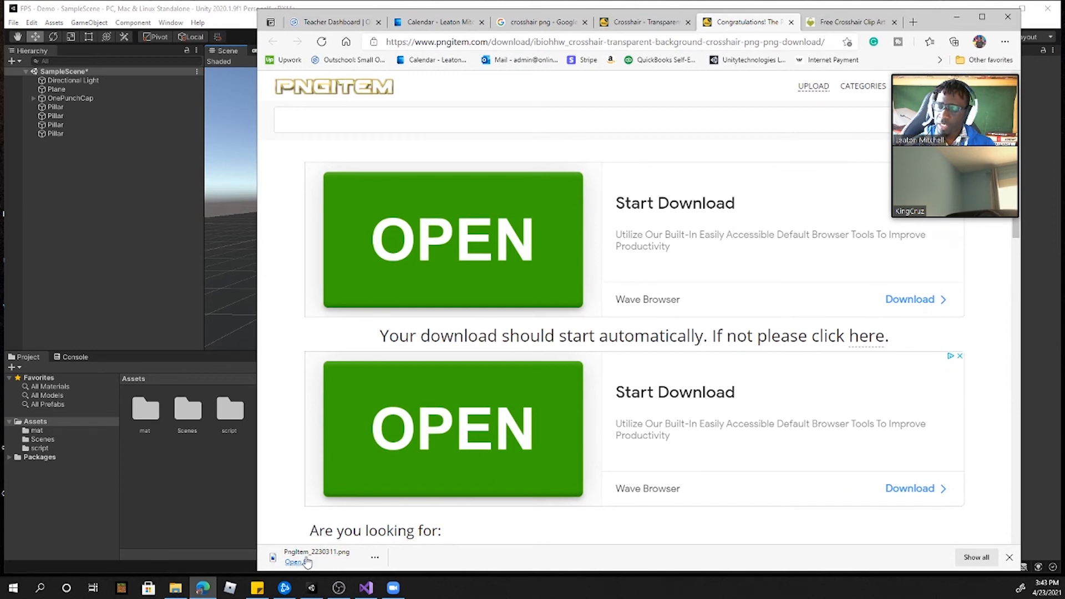
drag(326, 558, 218, 473)
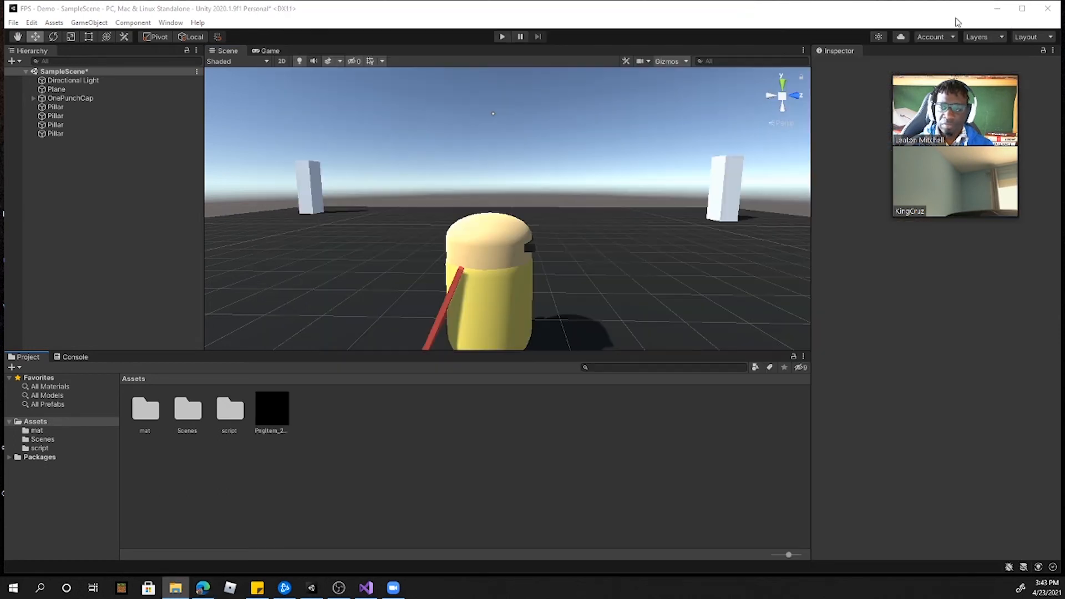
click(217, 455)
click(263, 404)
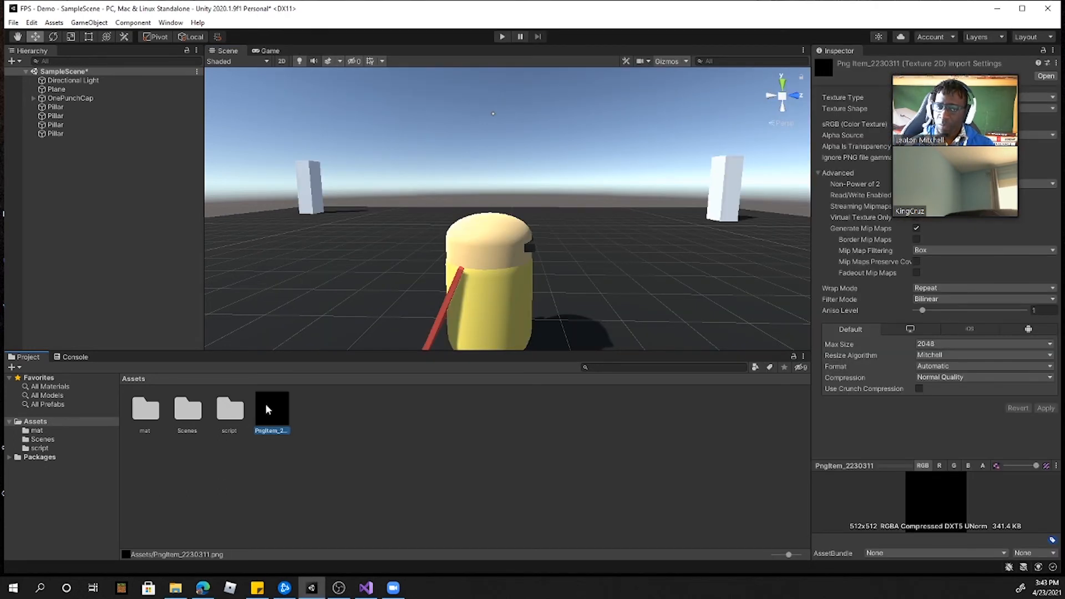
Step: Set the imported crosshair image's Texture Type to Sprite (2D and UI) and apply the import settings
mouse_move(951, 67)
drag(951, 68, 726, 78)
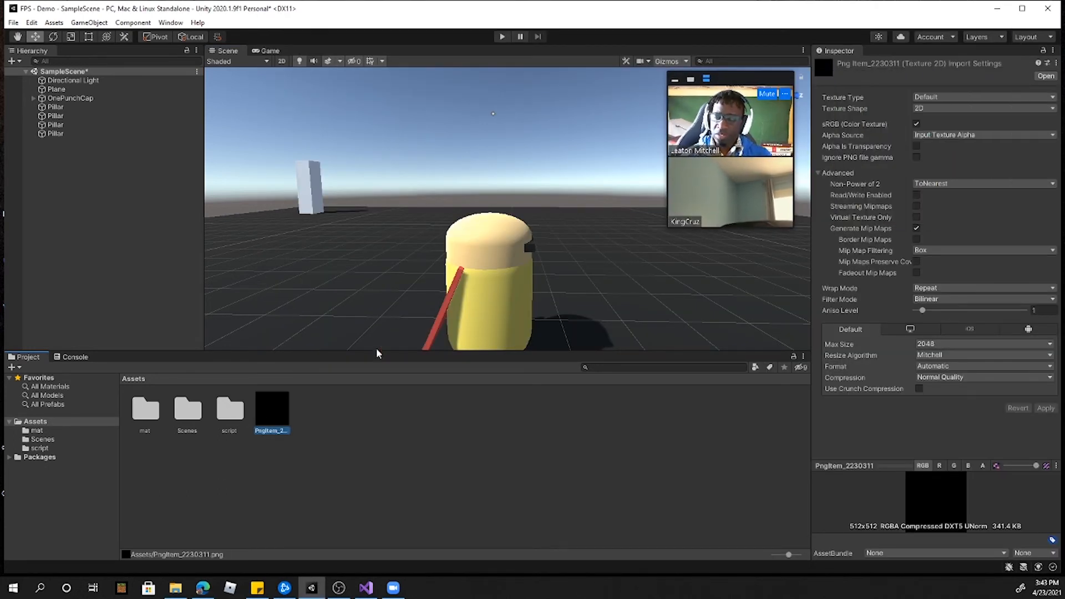
click(940, 96)
click(943, 135)
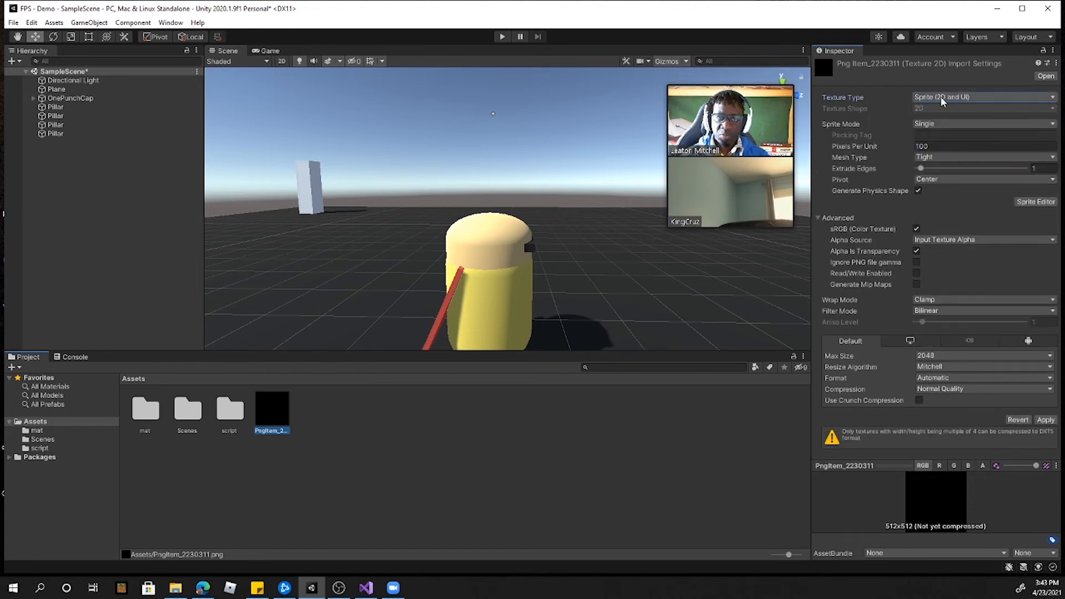
click(1046, 421)
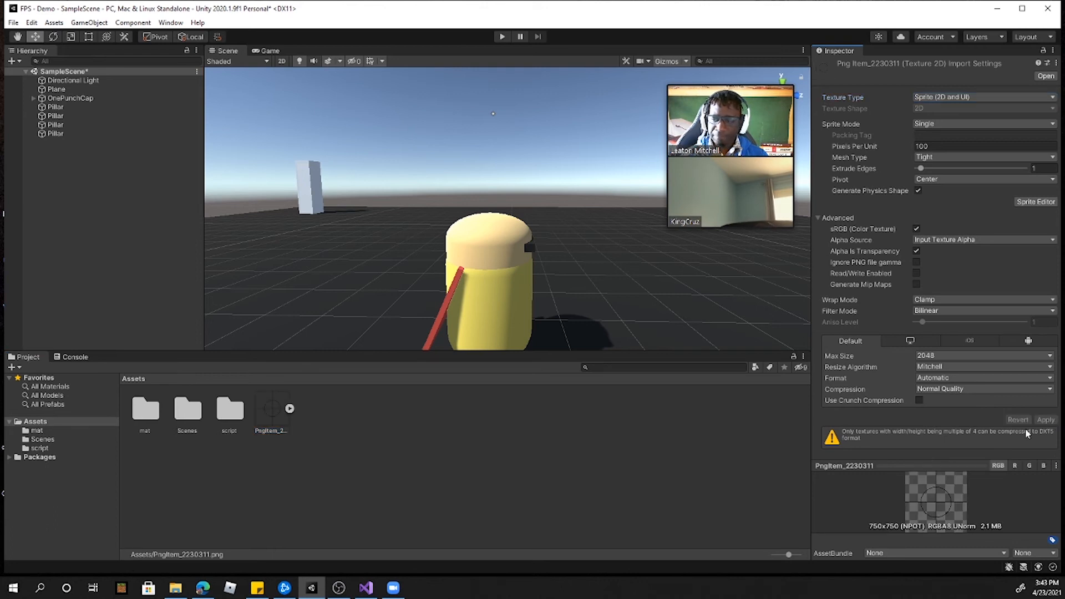
click(274, 411)
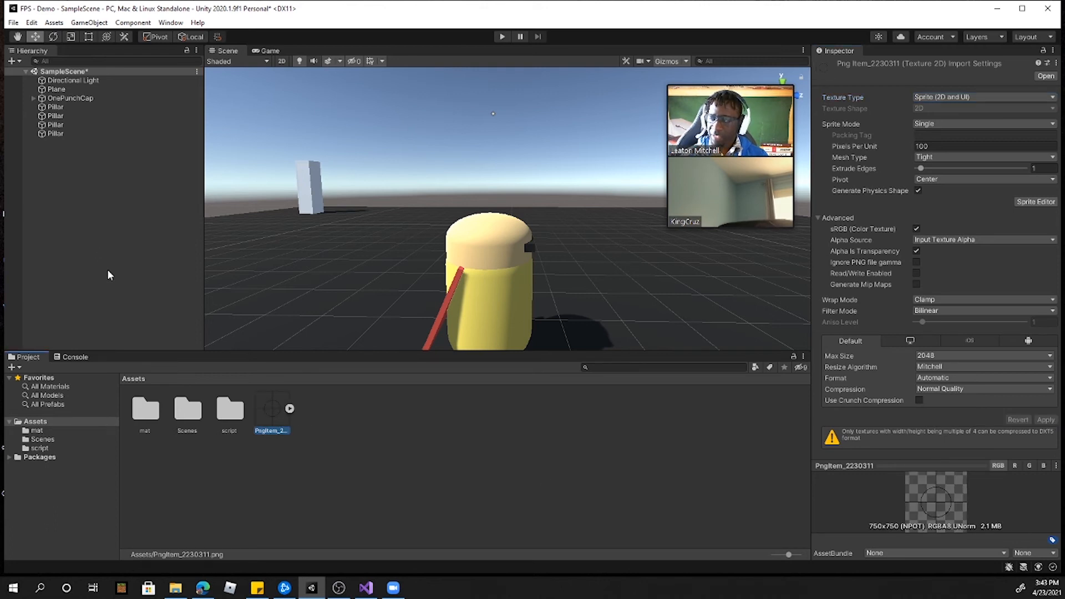
Step: Add a UI Image on a Canvas to SampleScene, with the Game view open
click(270, 51)
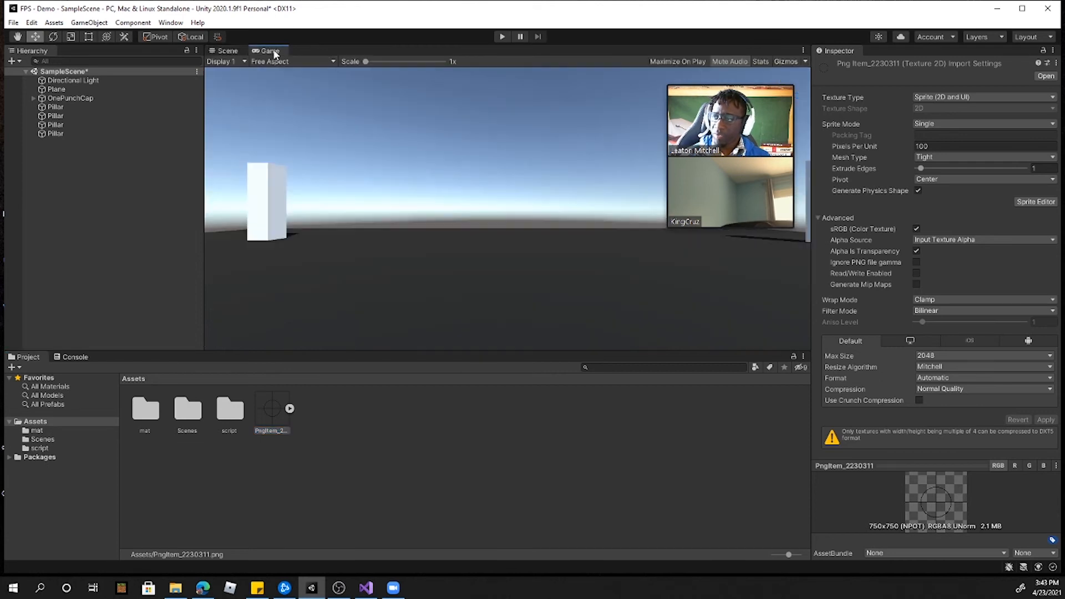
right_click(74, 177)
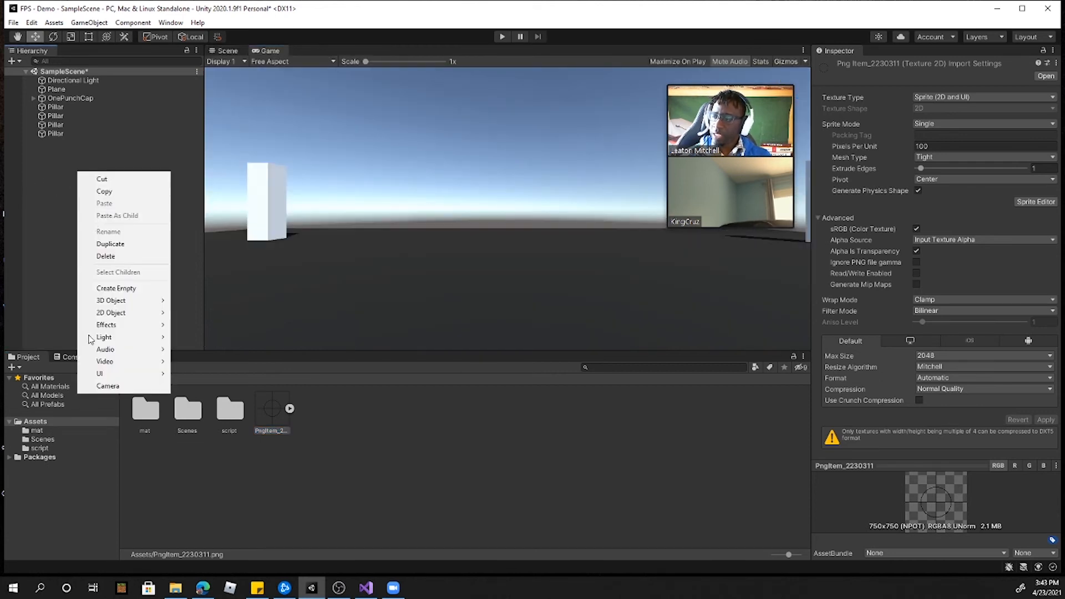
mouse_move(146, 379)
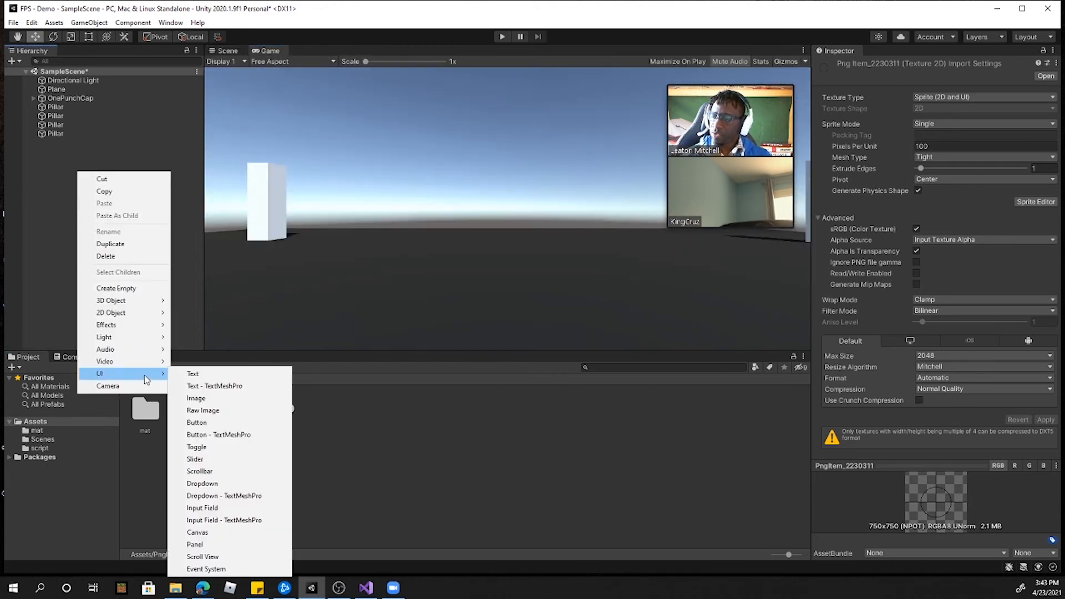
click(205, 399)
Step: Run the game briefly to check how the new UI Image appears on screen, and stop it
click(230, 51)
click(273, 52)
click(504, 37)
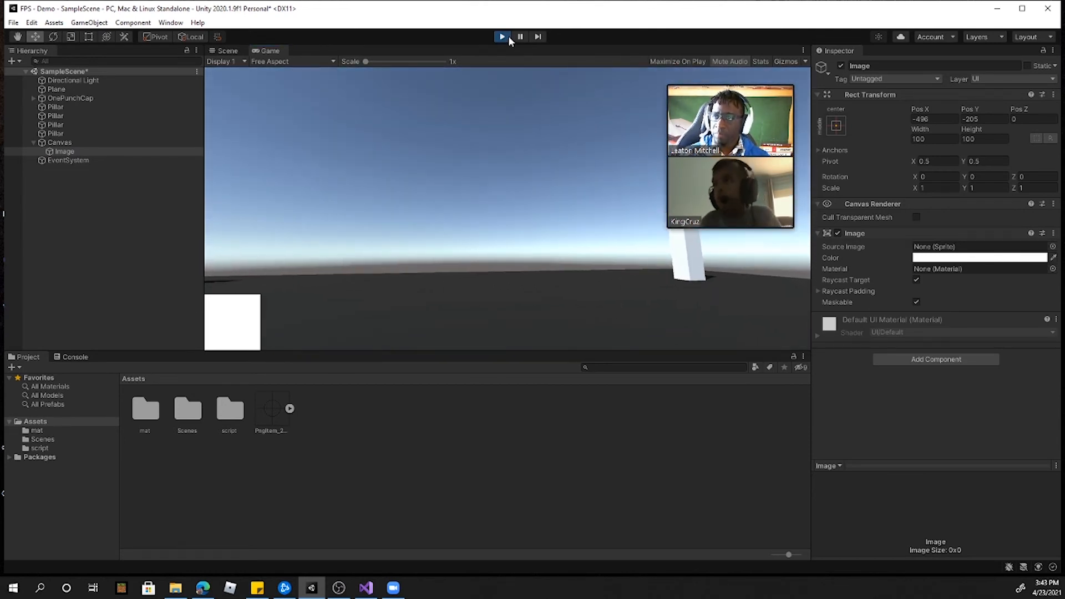
key(ctrl+p)
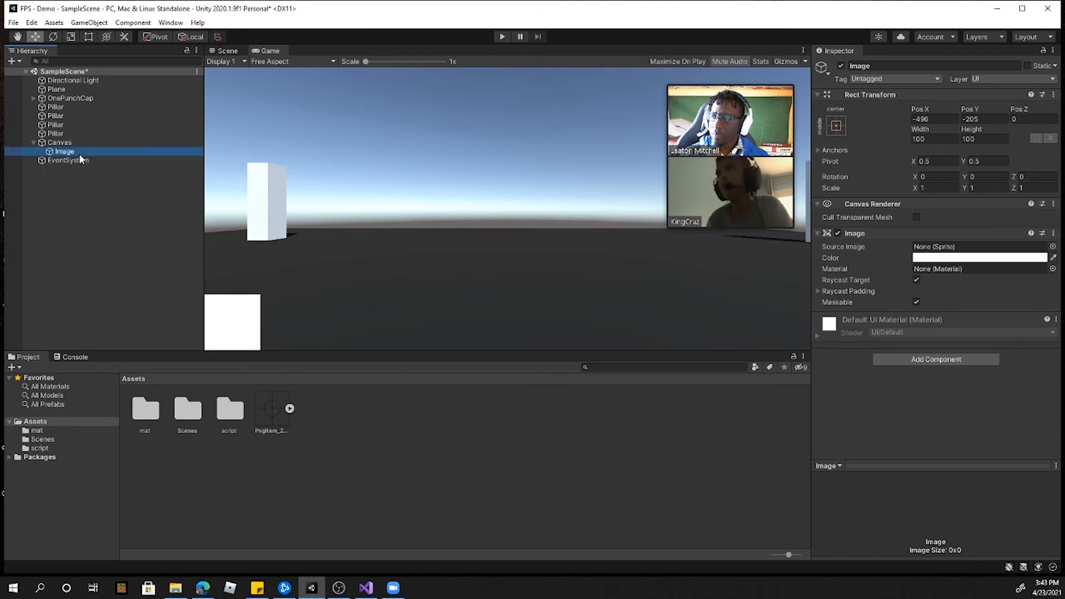
Step: Center the Image on the Canvas by setting Pos X to 0 and Pos Y to 0
click(938, 117)
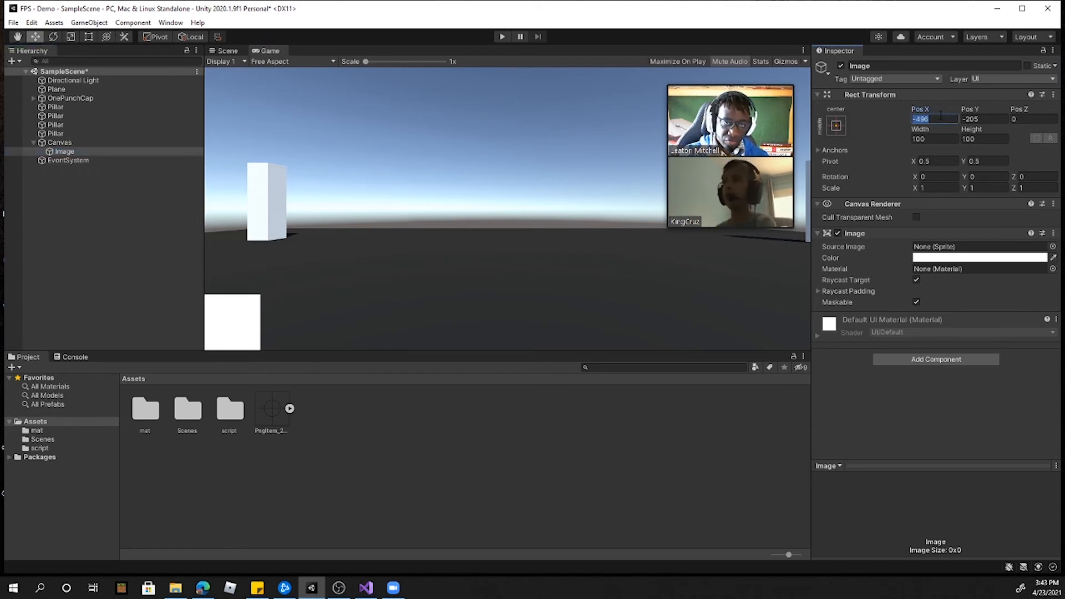
text(0)
click(989, 119)
text(0)
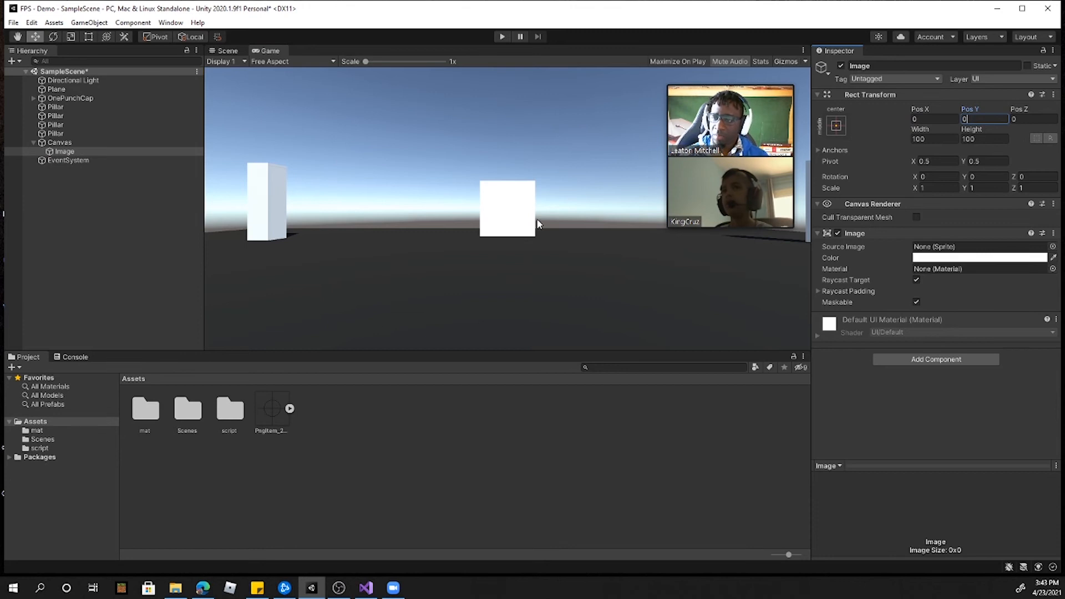
Step: Assign the PngItem_2230311 sprite as the Image's source and set the Image to its native size
drag(274, 406, 930, 251)
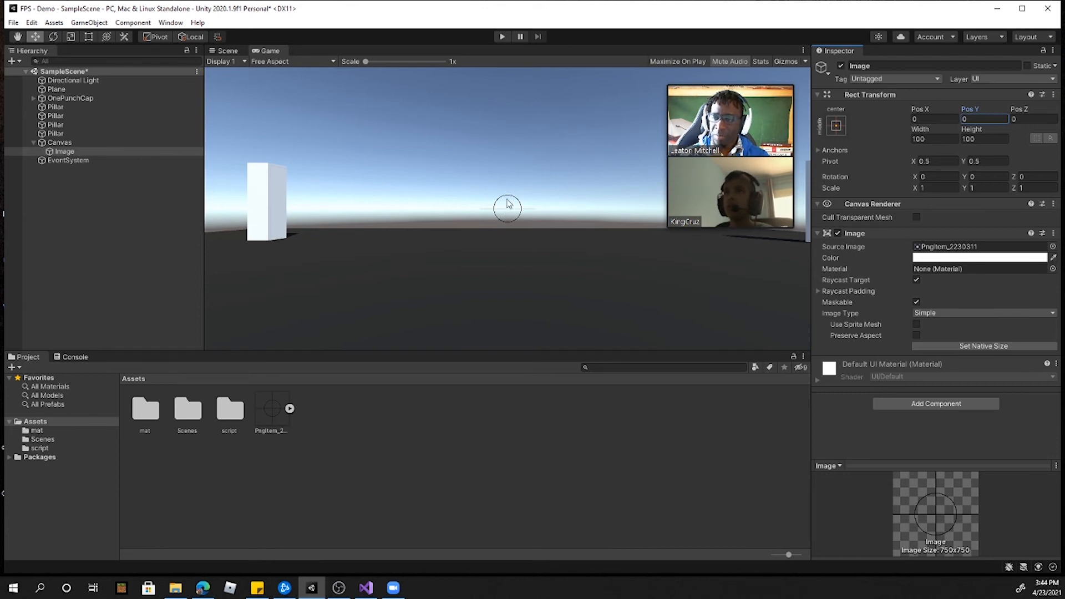
click(971, 346)
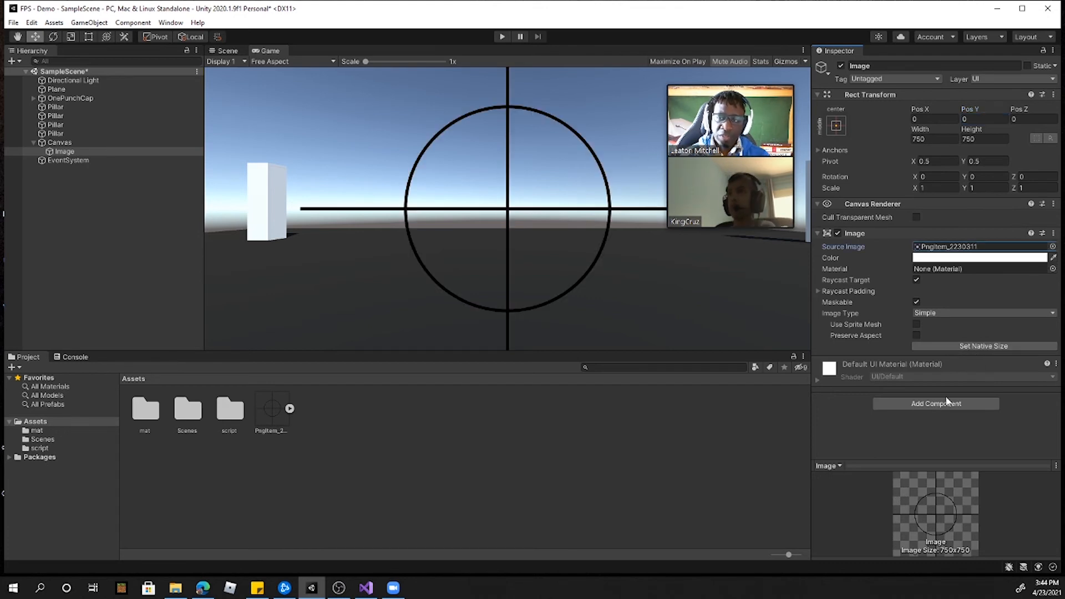
Step: Shrink the crosshair Image around its center to about 159 by 159 in the 2D Scene view
click(228, 51)
scroll(549, 210, down, 5)
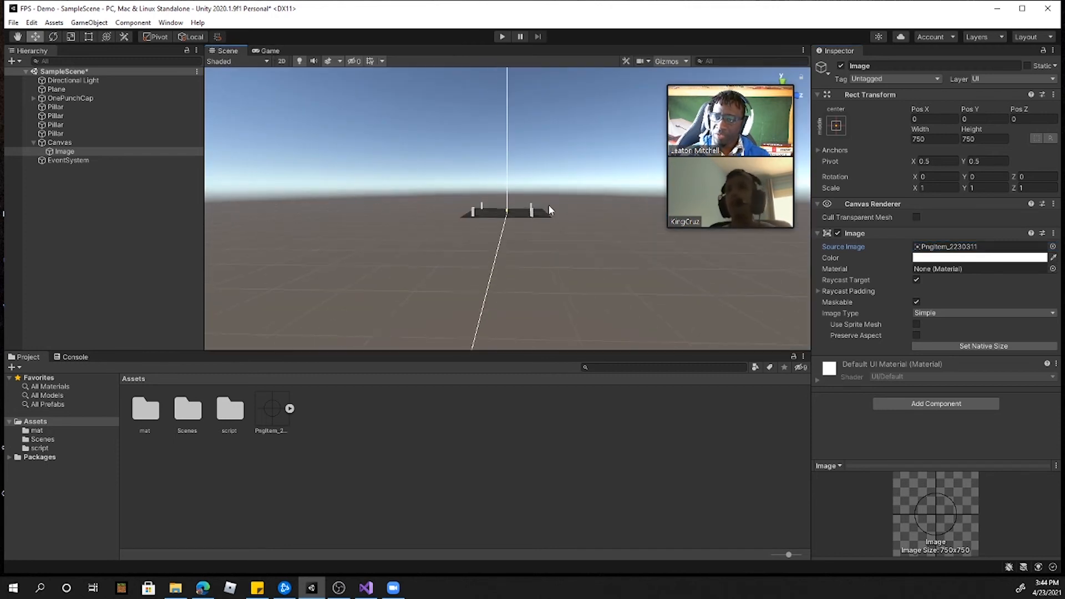
click(282, 61)
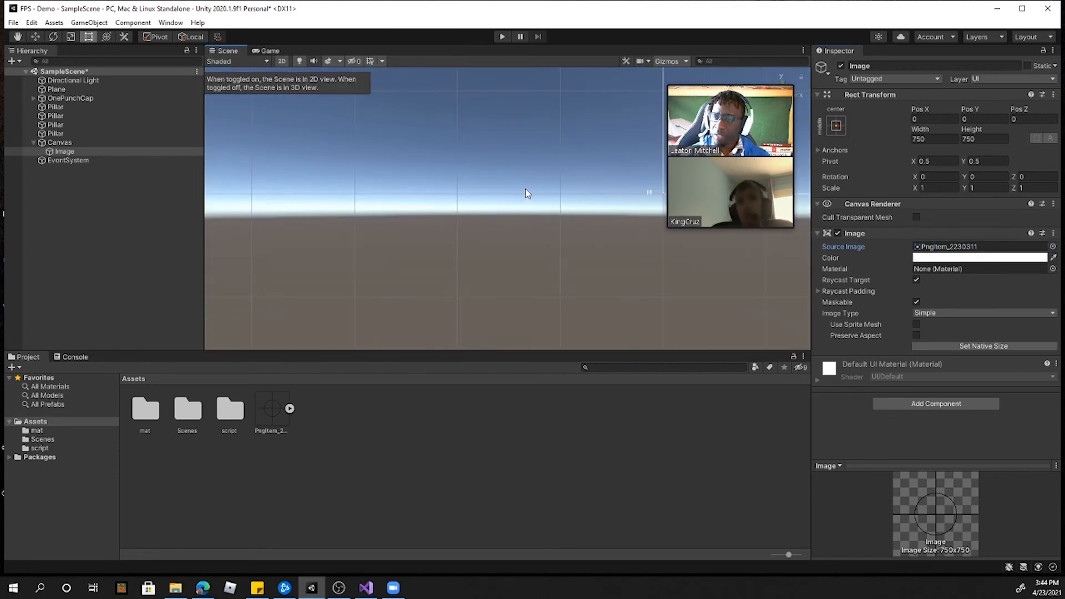
key(f)
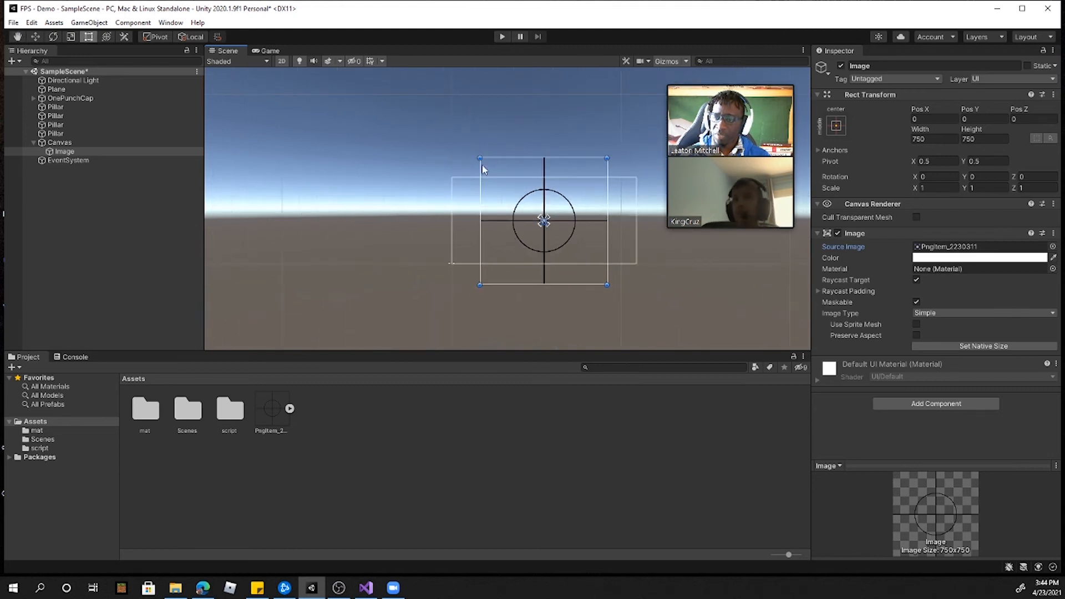
drag(480, 159, 551, 227)
scroll(547, 224, up, 5)
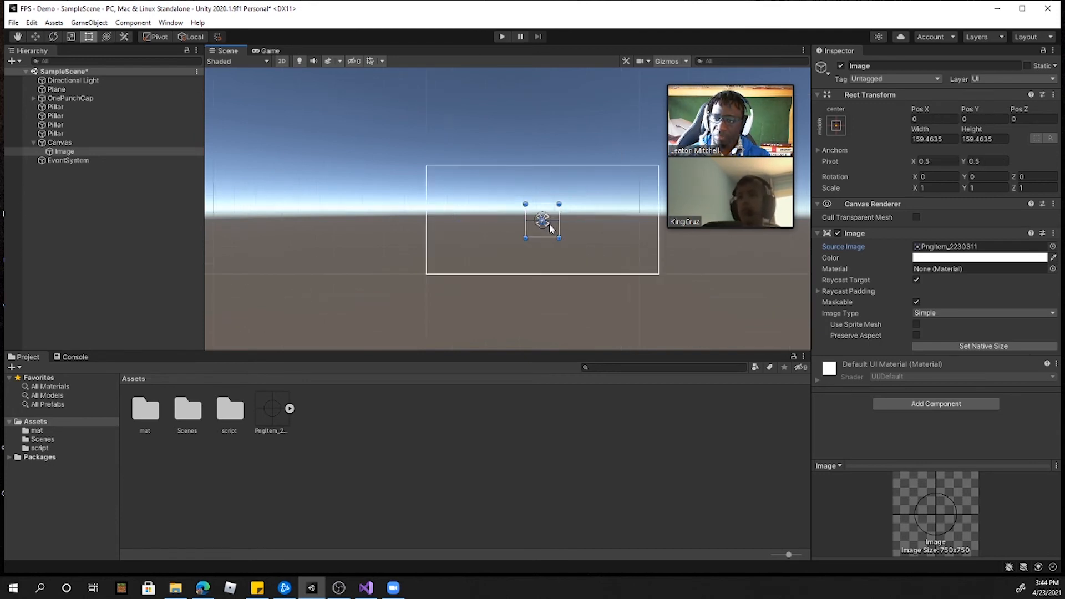
scroll(545, 220, up, 1)
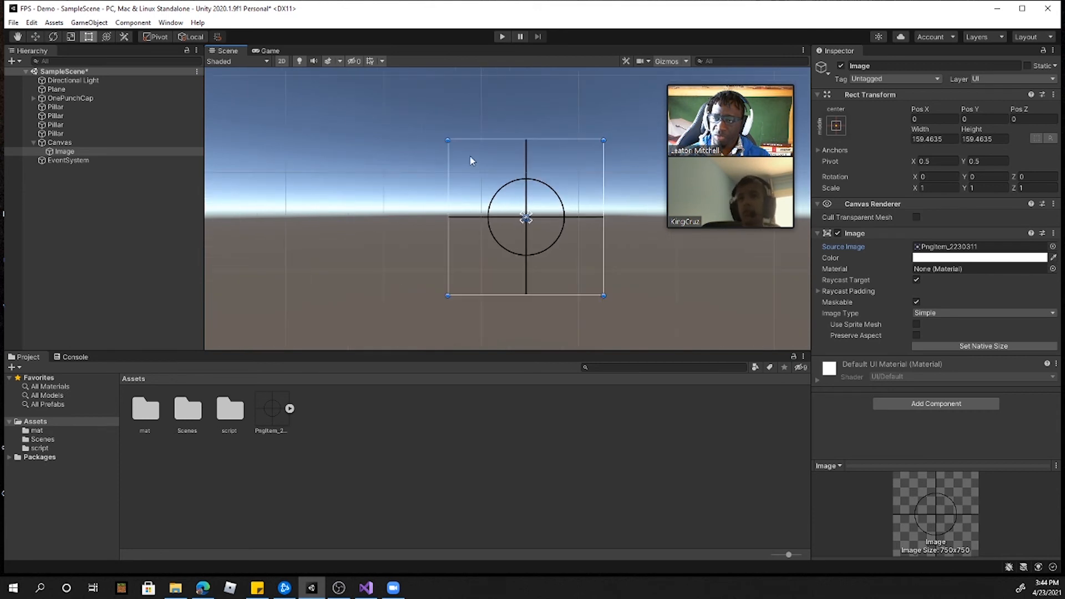
Step: Shrink the crosshair Image around its center to about 44 by 44 and check its size in the Game view
click(281, 61)
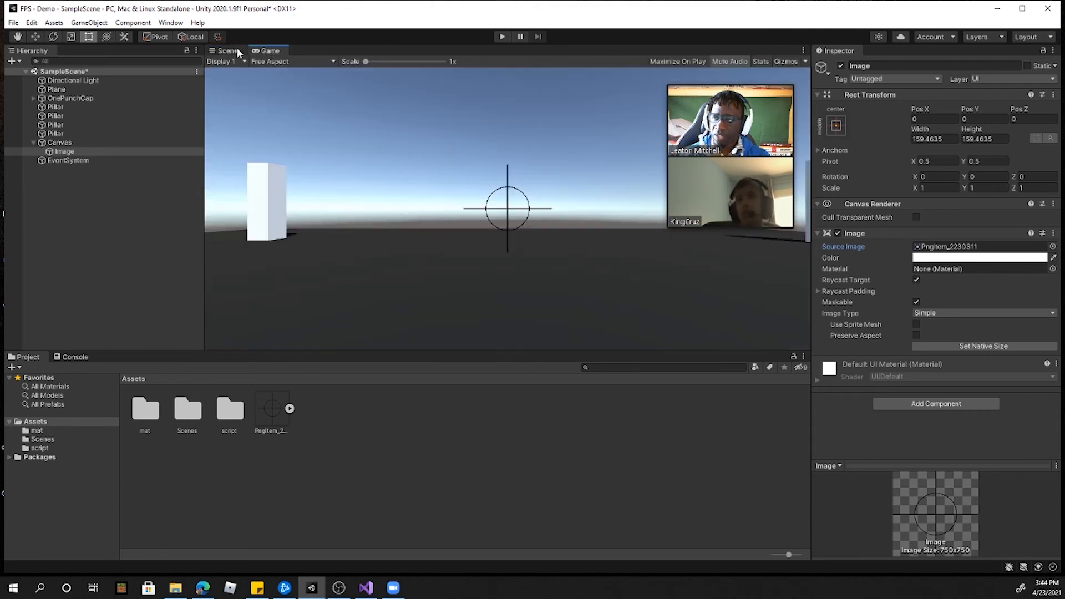
click(281, 61)
drag(448, 141, 537, 222)
click(589, 275)
click(591, 275)
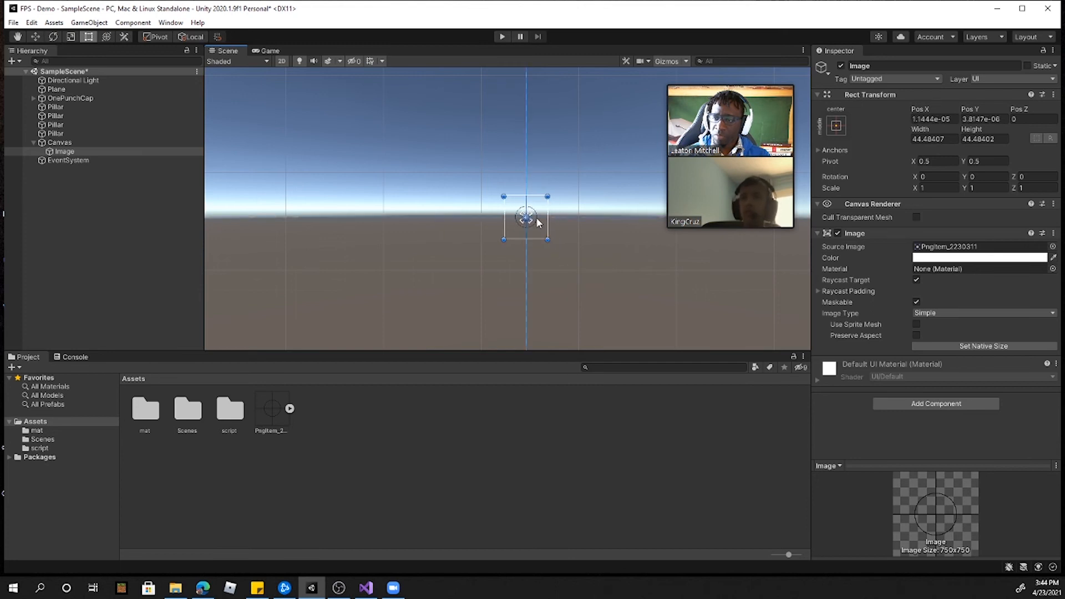
click(269, 50)
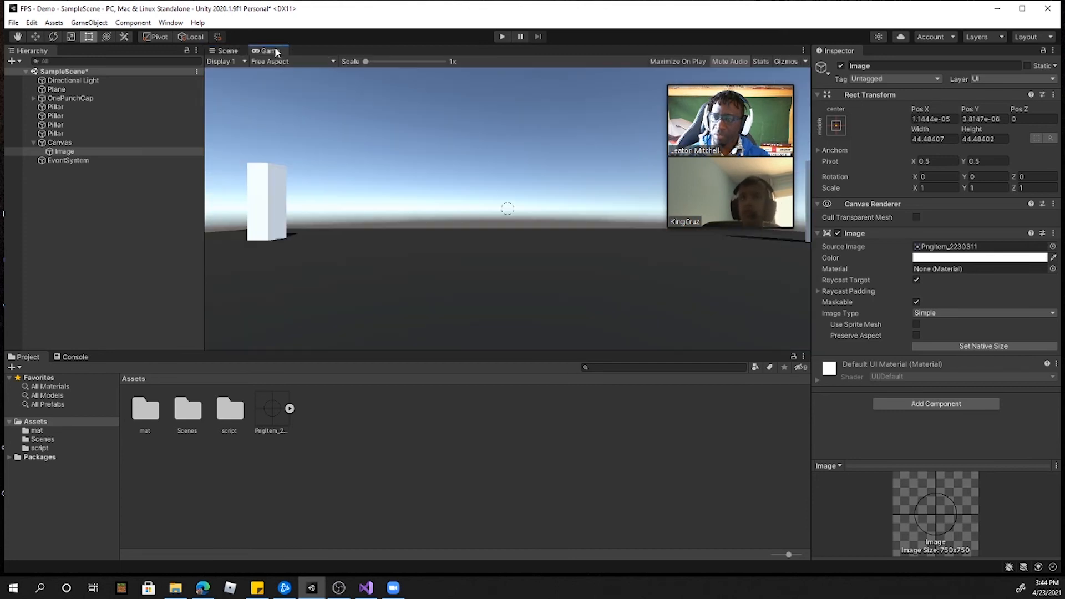
Step: Enlarge the crosshair Image around its center to about 131 by 131, comparing its size in the Game view
click(227, 50)
drag(503, 195, 466, 159)
drag(521, 208, 540, 222)
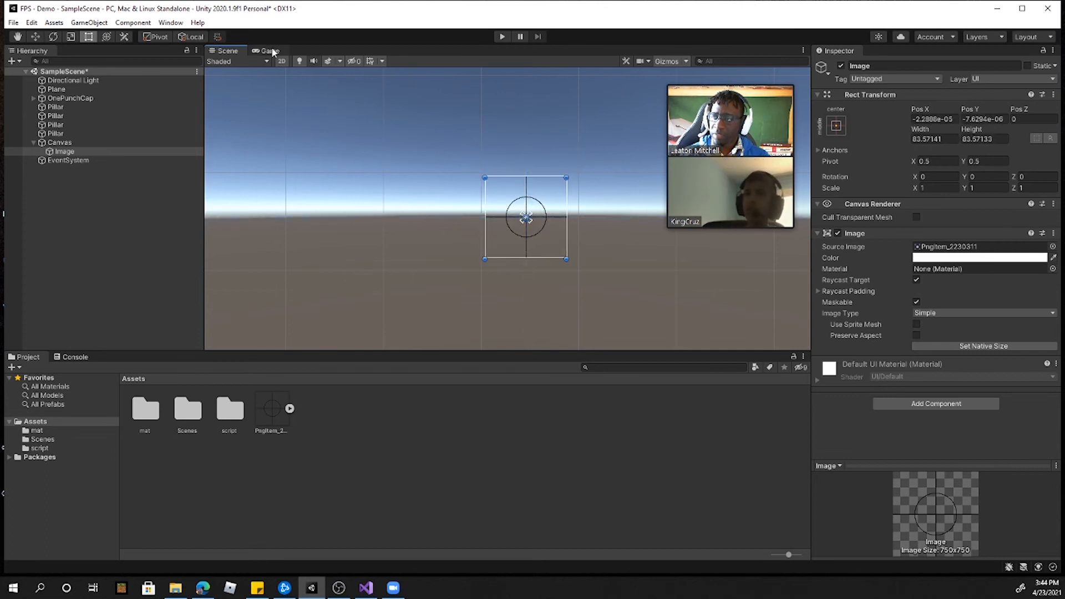
click(269, 51)
click(227, 50)
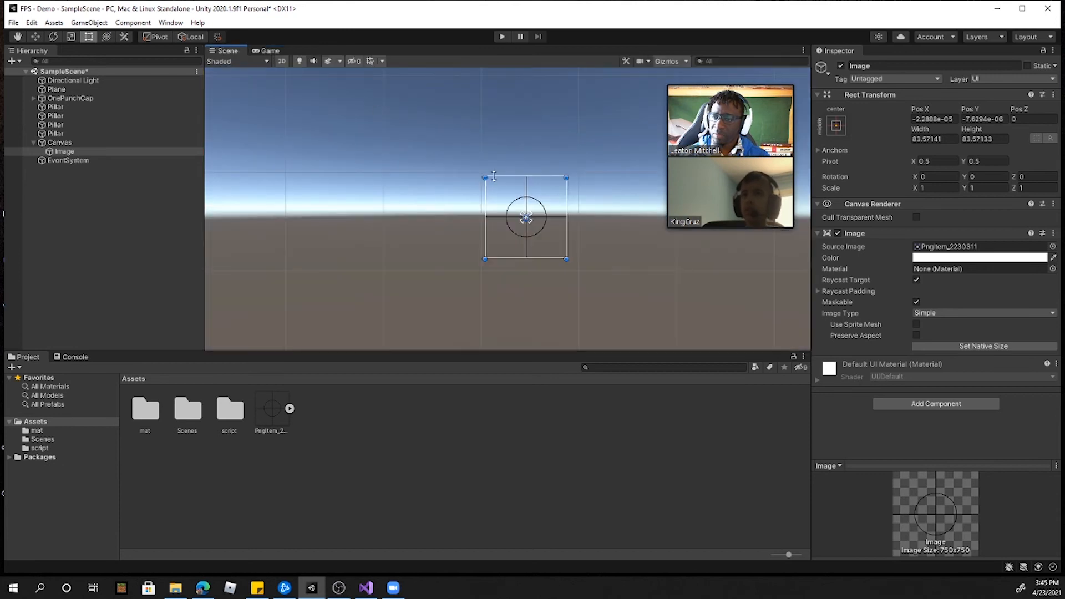
drag(485, 177, 438, 131)
drag(521, 199, 543, 221)
Step: Run the game briefly to check the resized crosshair while looking around, and stop it
click(270, 51)
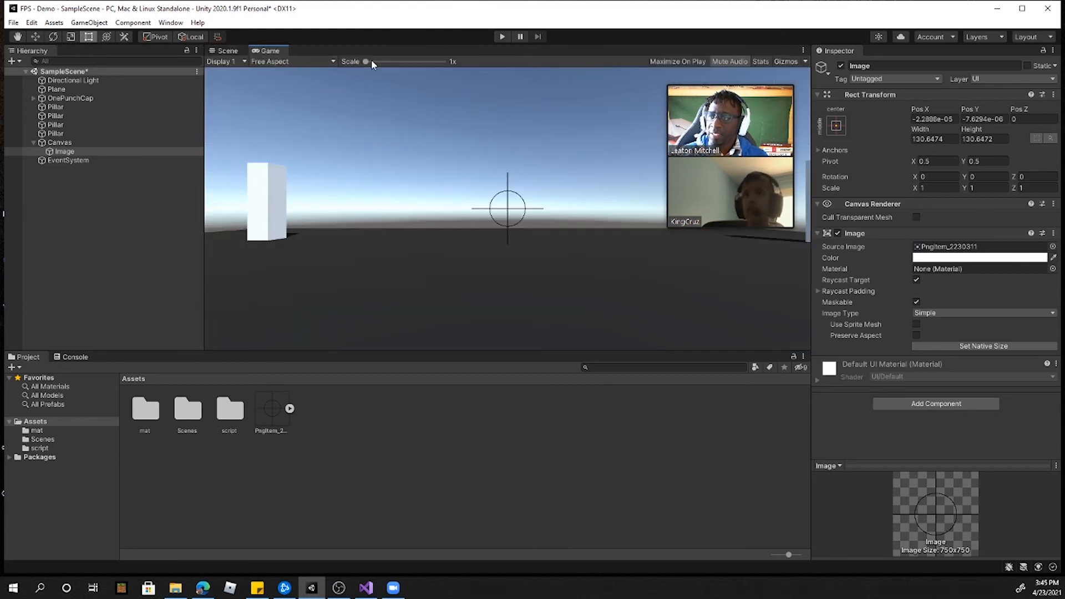
click(503, 37)
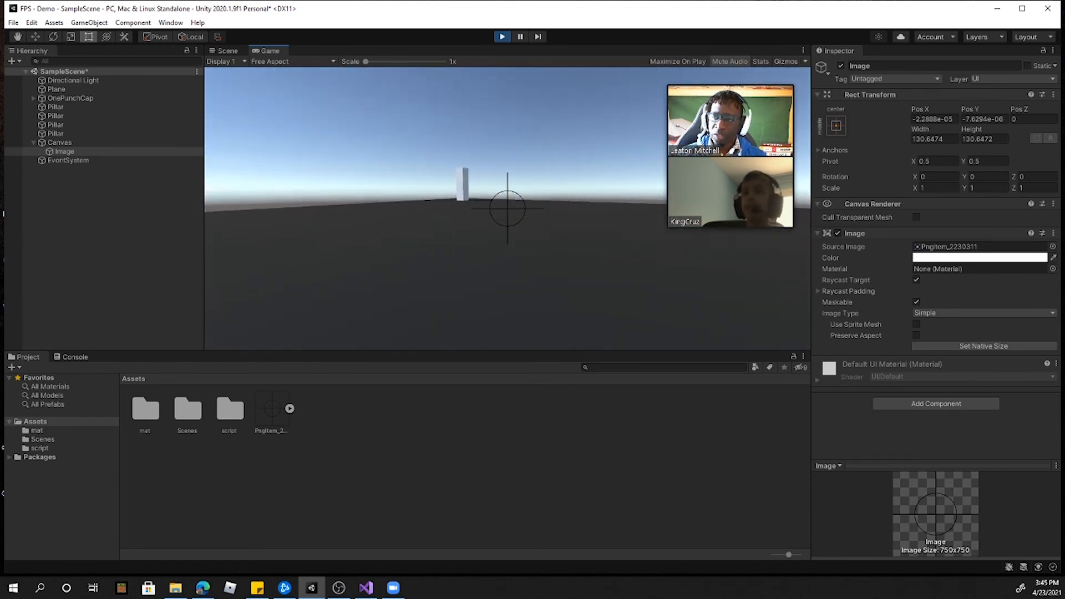
key(ctrl+p)
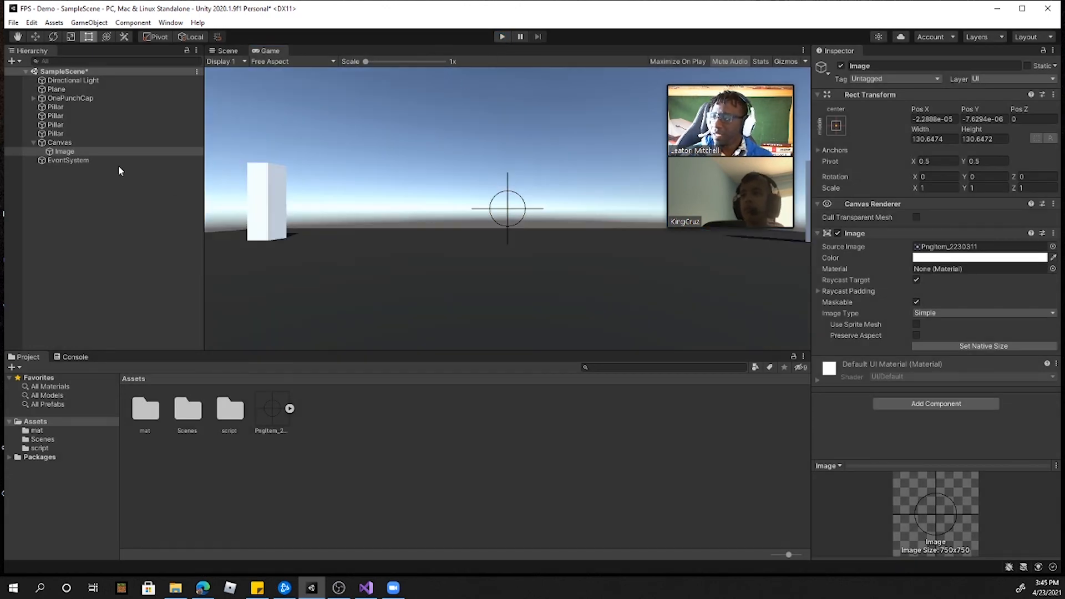
Step: Return the Scene view to 3D, focus on OnePunchCap, and add a cube as its child
click(33, 142)
click(66, 98)
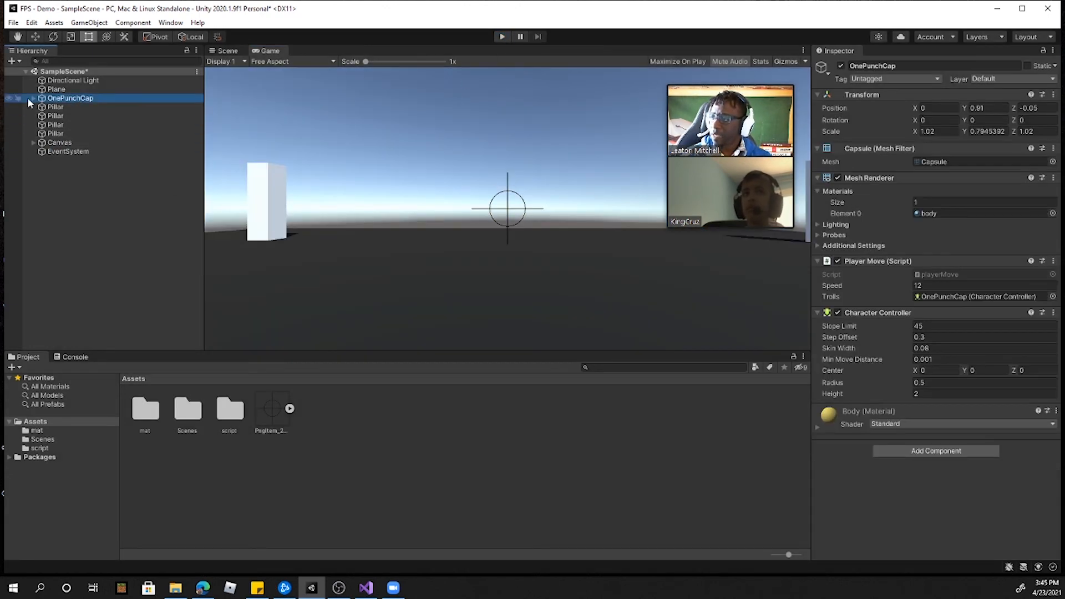
click(221, 49)
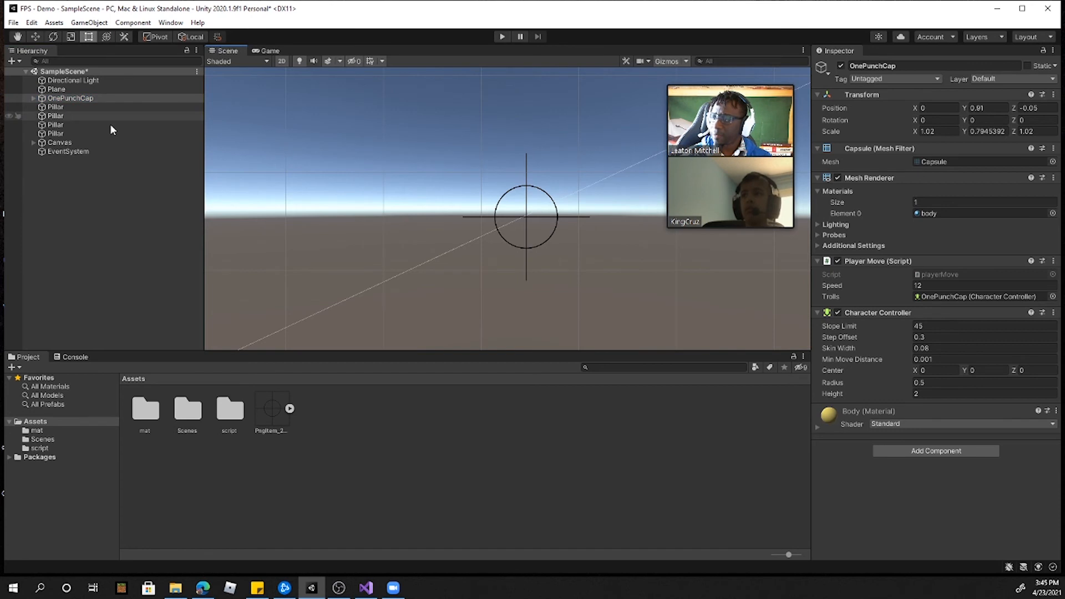
click(280, 61)
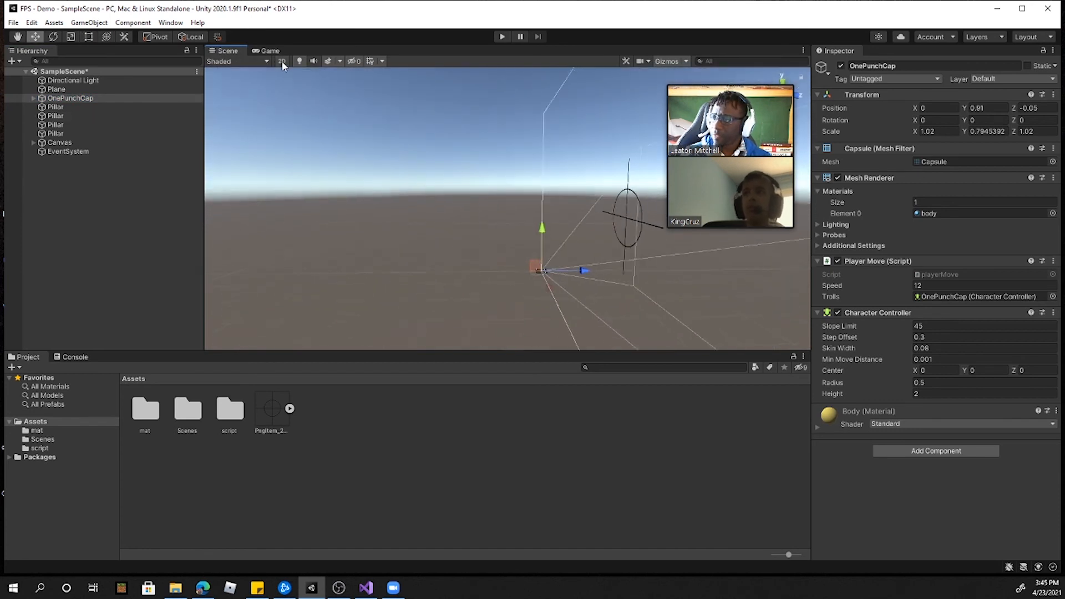
double_click(69, 99)
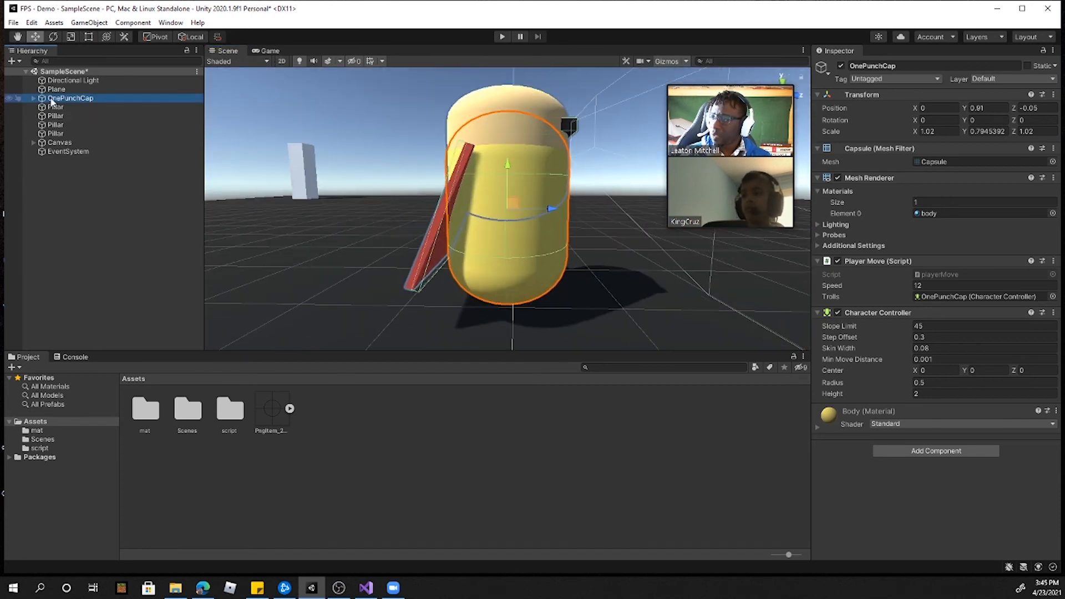
right_drag(493, 304, 533, 303)
right_click(57, 100)
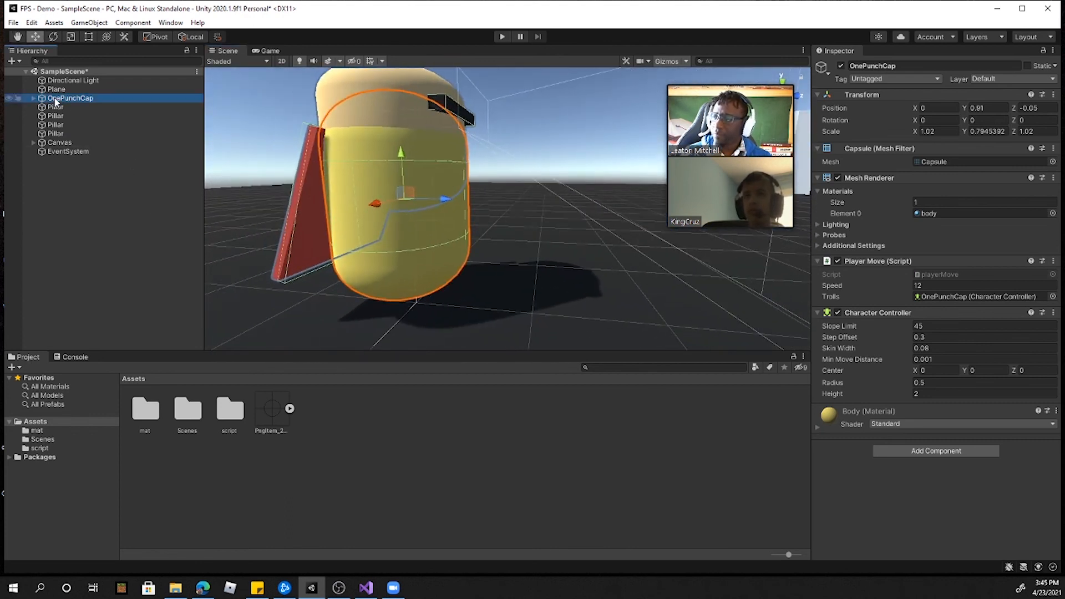
mouse_move(111, 226)
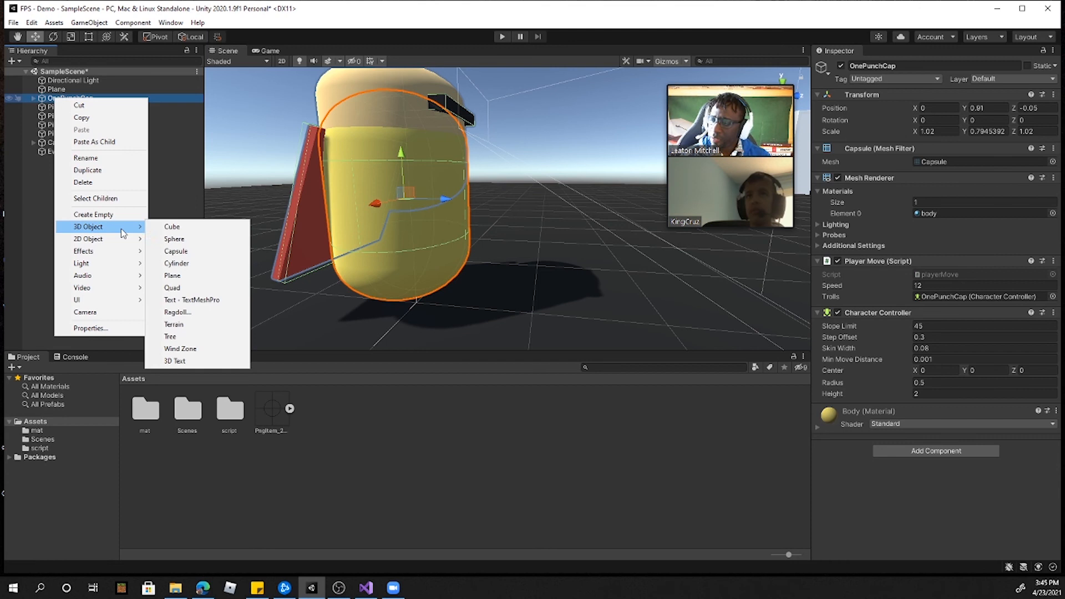
click(187, 228)
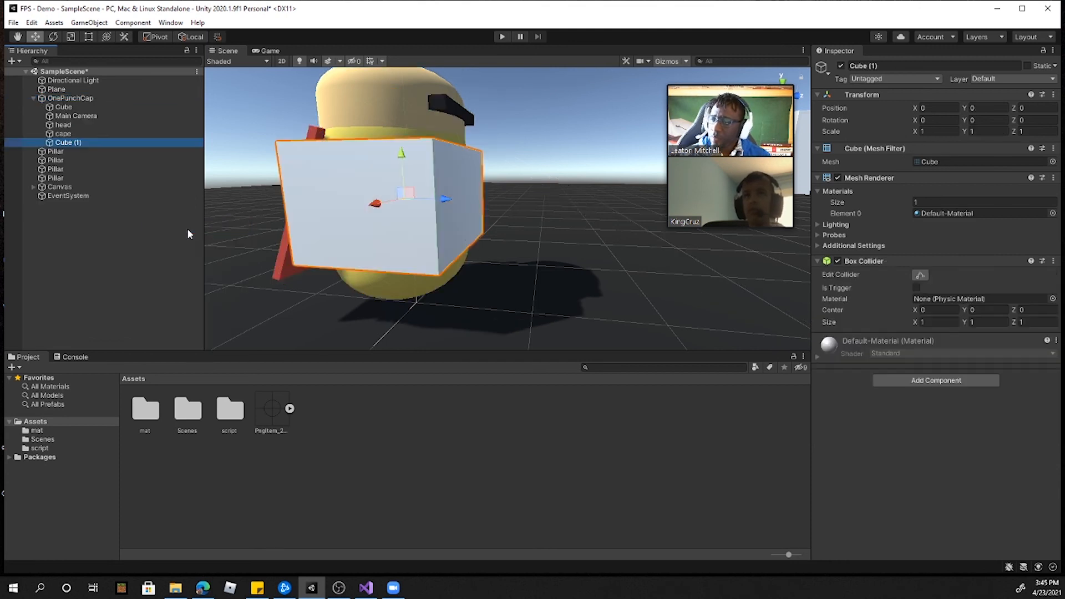
Step: Scale the new child cube uniformly down to about 0.62
click(71, 36)
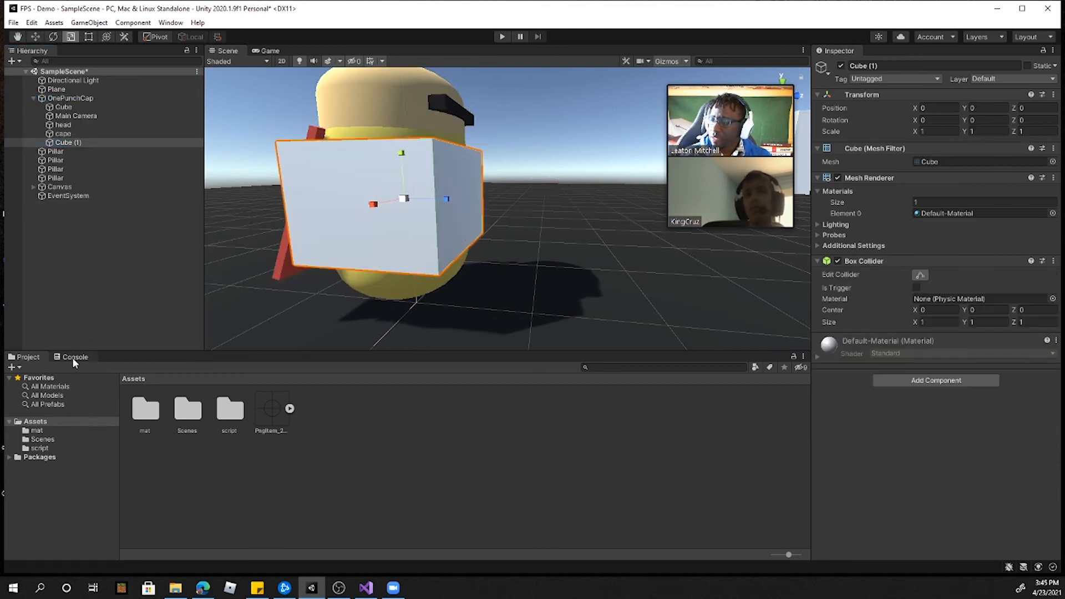
click(55, 387)
drag(312, 413, 362, 221)
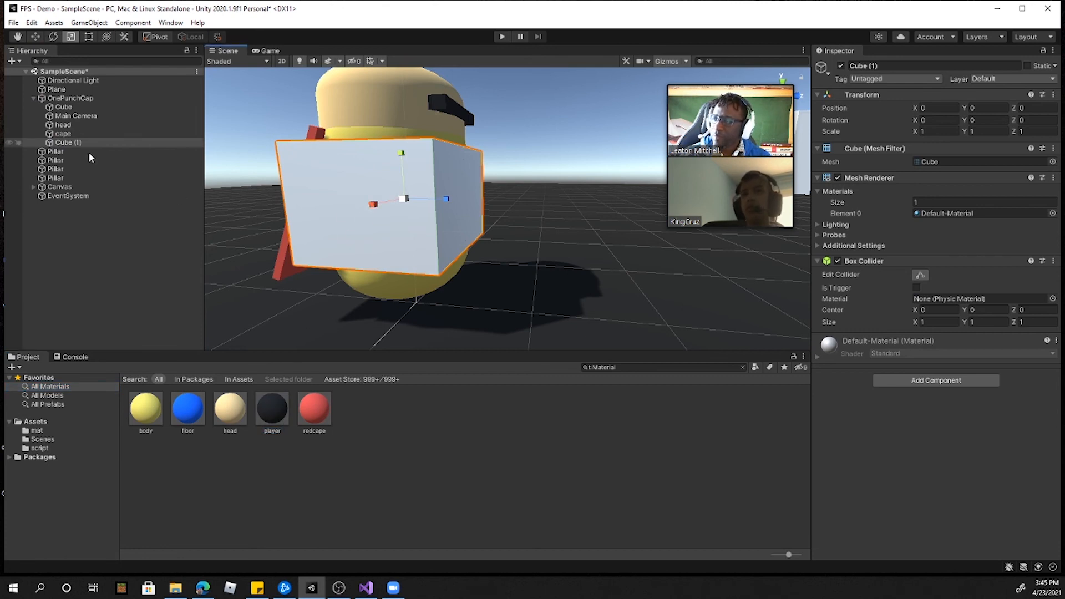
drag(412, 199, 540, 210)
Step: Move the new cube in front of the capsule to about Z 0.726 and give it the player material
click(34, 37)
drag(272, 409, 472, 211)
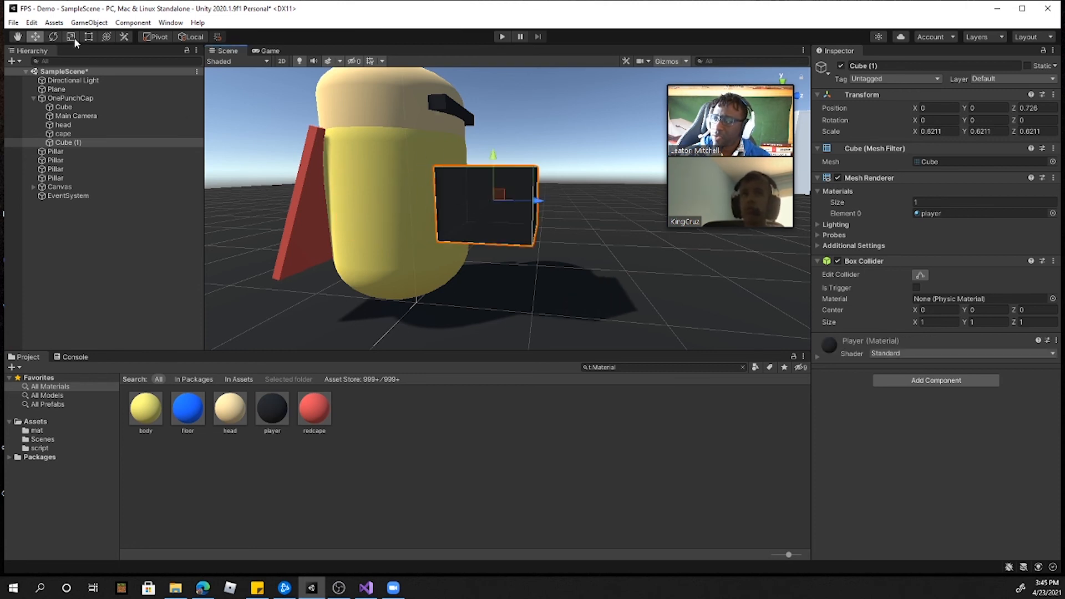
click(277, 54)
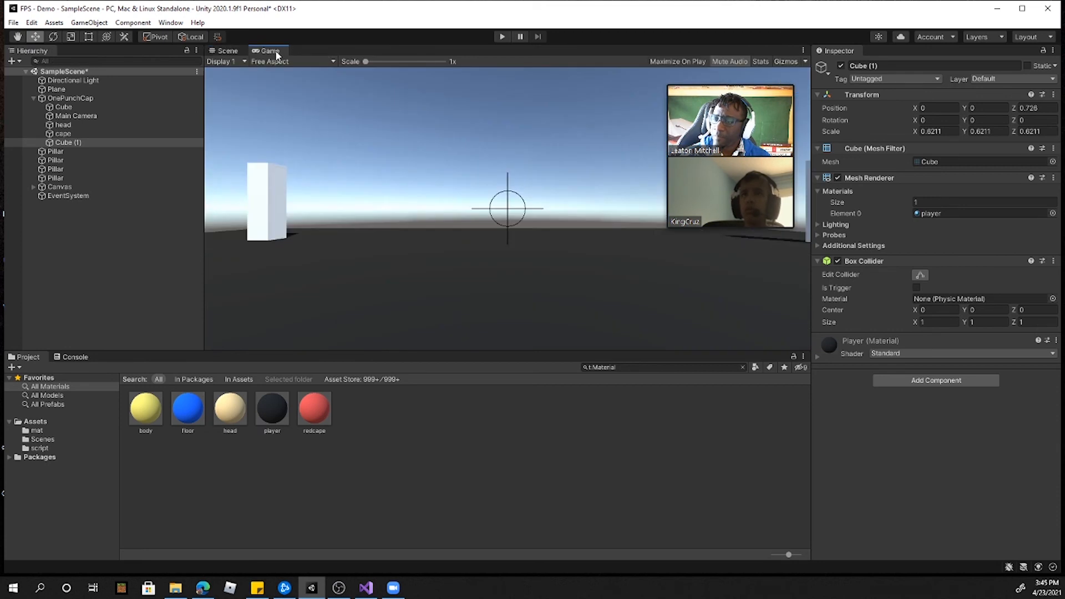
click(235, 54)
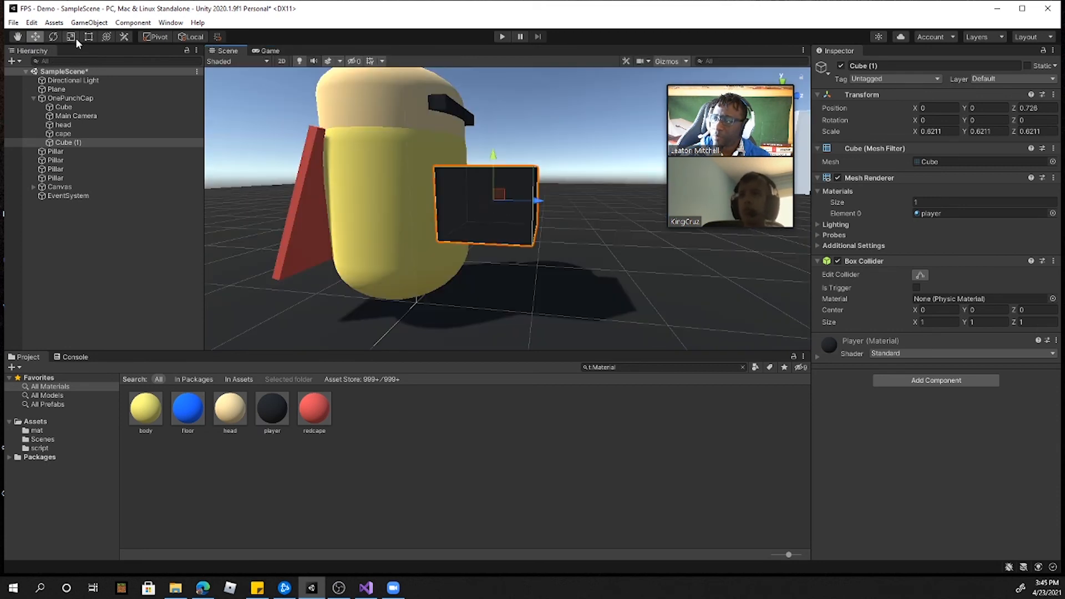
Step: Thin the cube to about 0.176 by 0.189 in X and Y and raise it to about Y 0.505
alt+drag(492, 198, 437, 184)
drag(464, 138, 422, 187)
alt+drag(438, 230, 328, 137)
drag(628, 204, 603, 135)
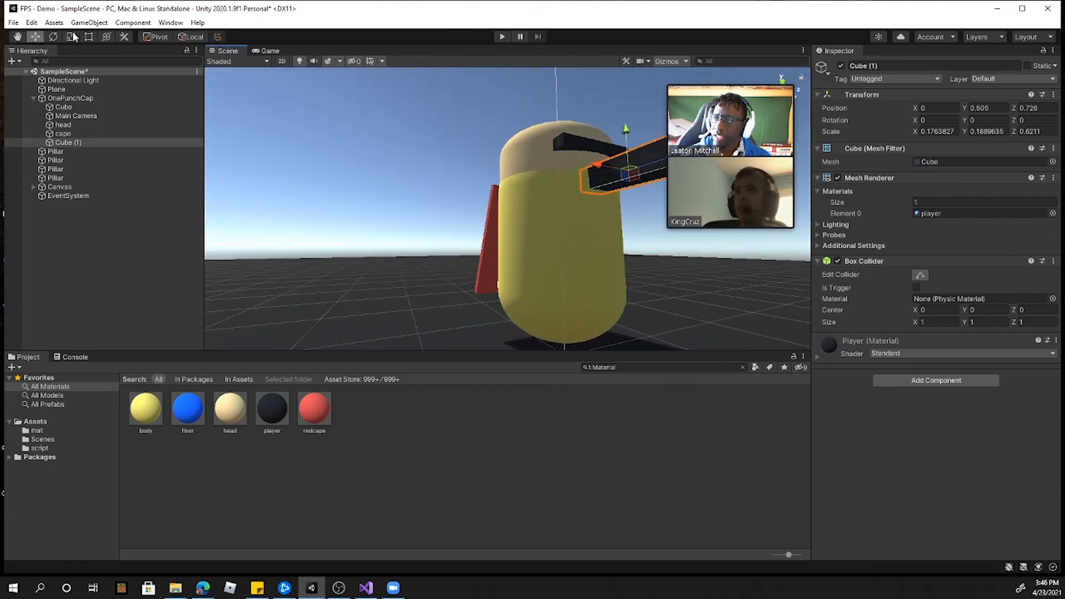
click(269, 51)
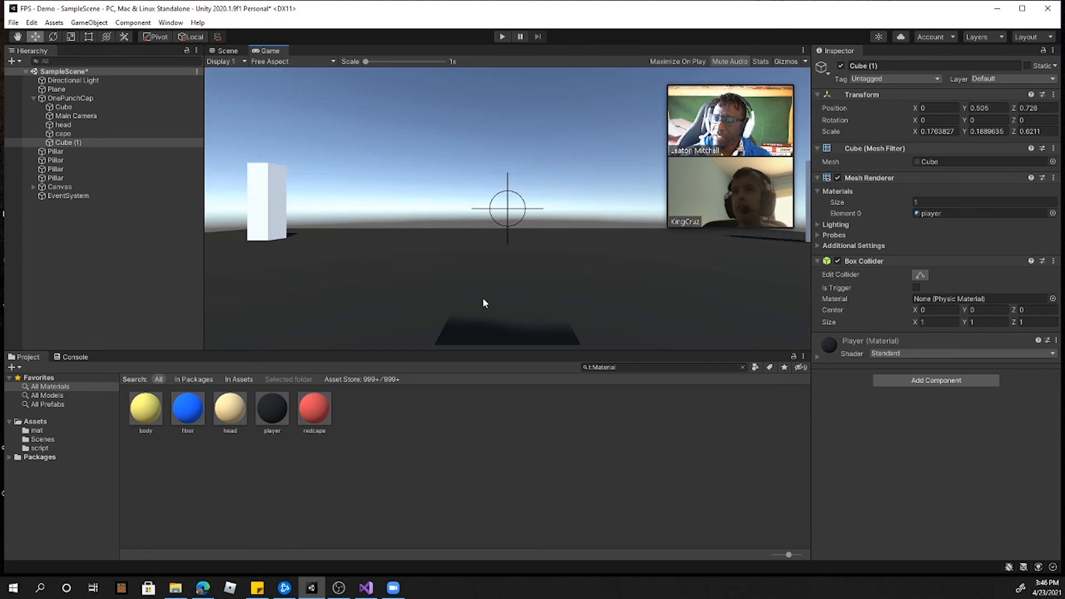
Step: Dock the Game view above the Scene view and give the two views more height
click(53, 37)
click(71, 39)
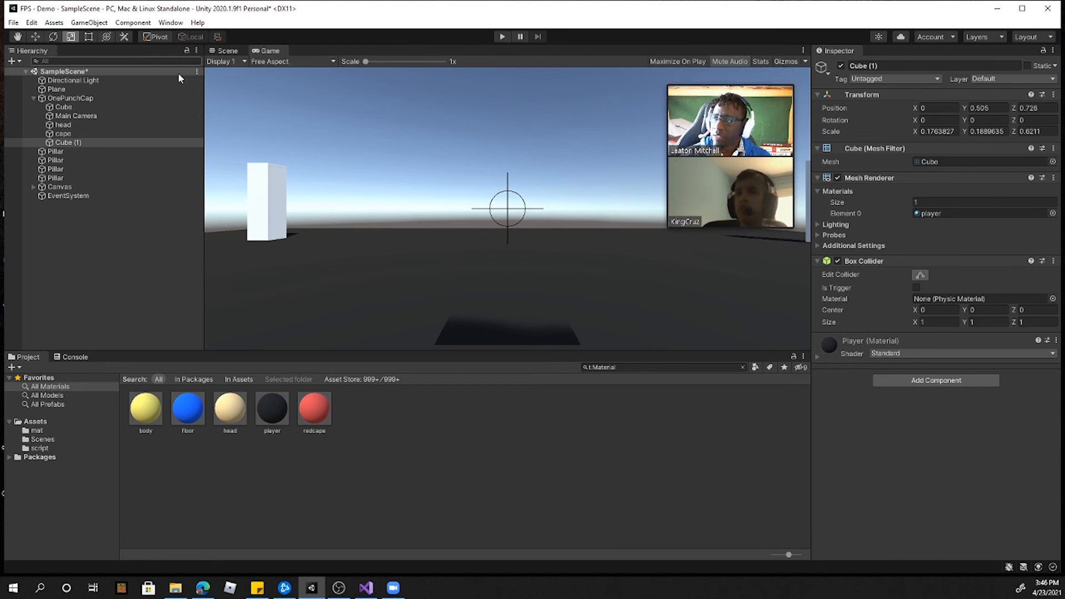
drag(265, 50, 534, 233)
drag(547, 355, 556, 470)
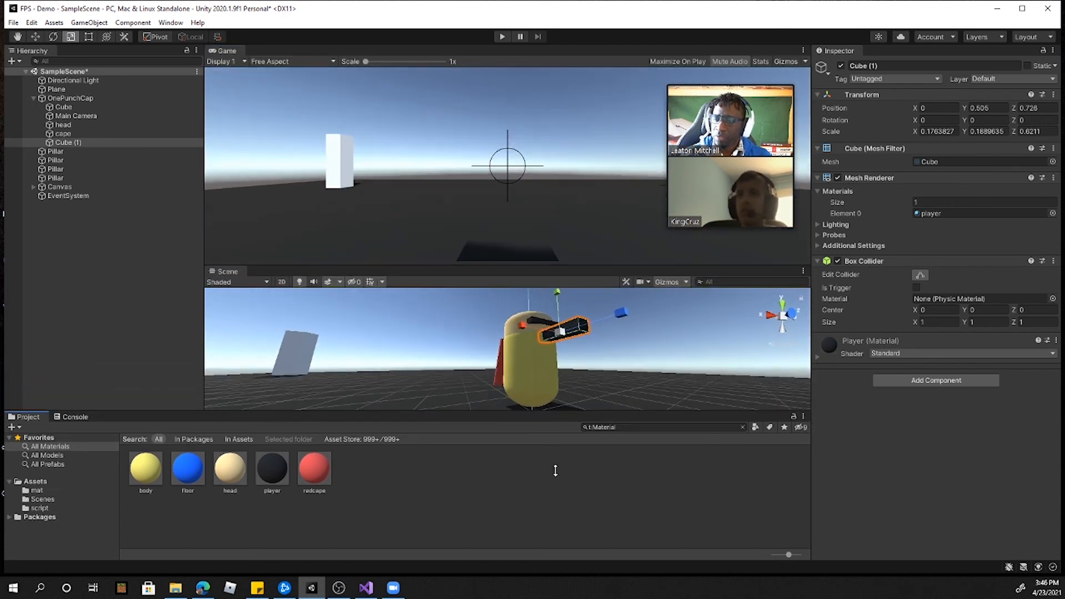
drag(556, 267, 558, 254)
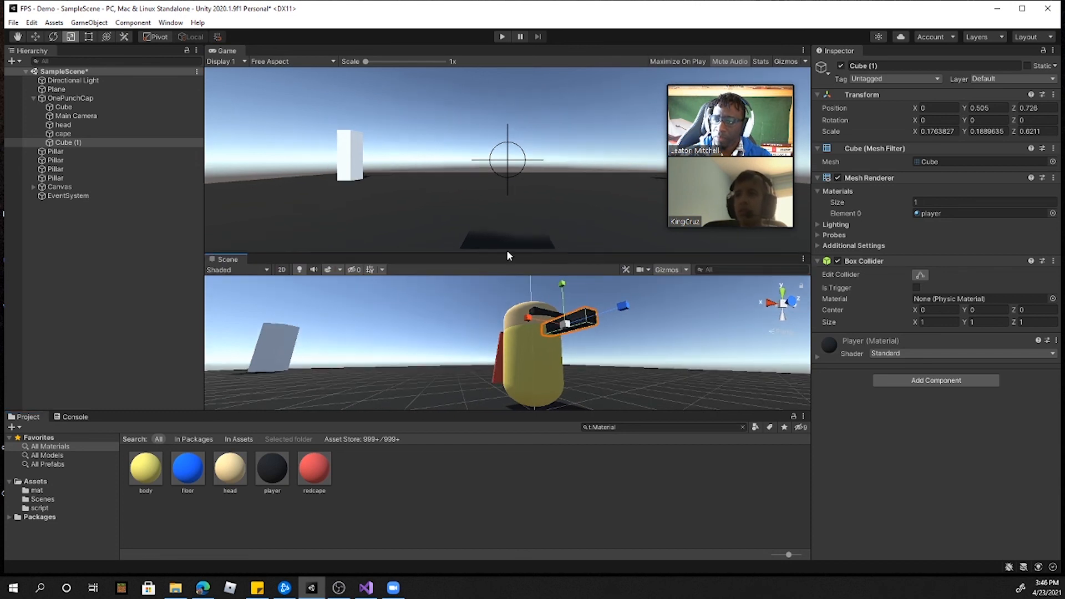
Step: Scale the gun-like cube down to about 0.113 by 0.121 by 0.265
right_drag(547, 351, 599, 368)
key(w)
key(d)
drag(661, 357, 651, 365)
mouse_move(758, 375)
mouse_down()
mouse_move(737, 369)
mouse_move(753, 370)
mouse_up()
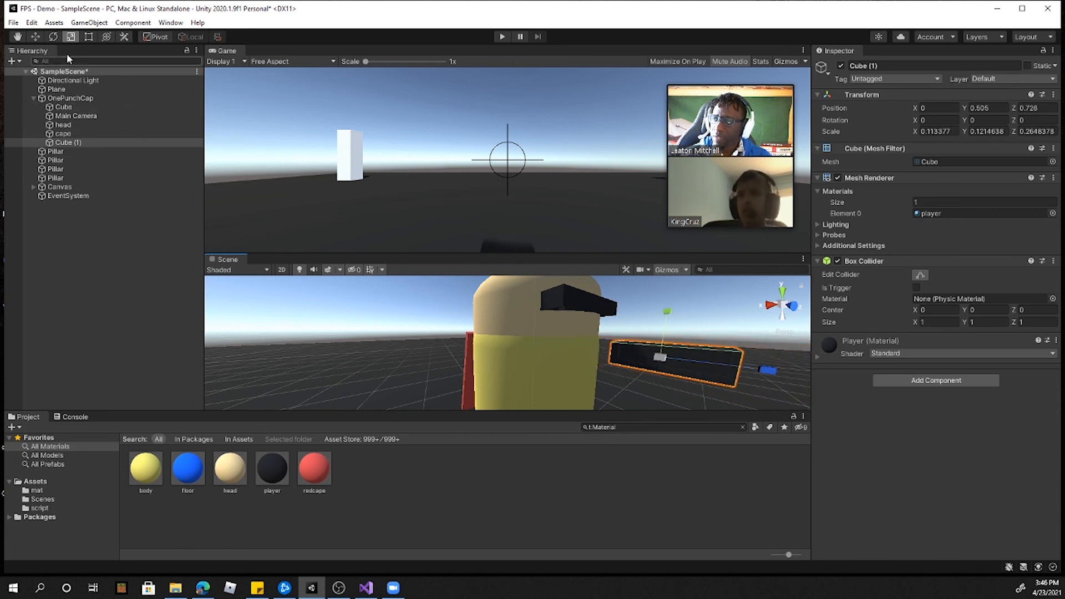
Step: Offset the gun-like cube to one side of the player, at about X 0.235, Y 0.538, Z 0.707
click(36, 37)
alt+drag(664, 322, 495, 343)
drag(534, 294, 663, 335)
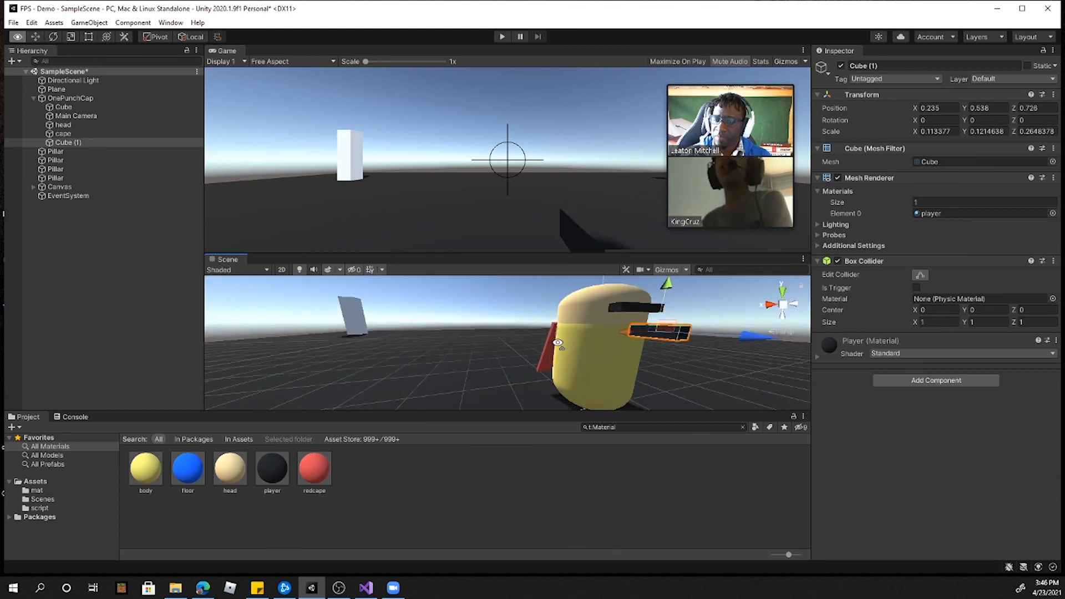
drag(747, 336, 721, 337)
alt+drag(395, 328, 259, 299)
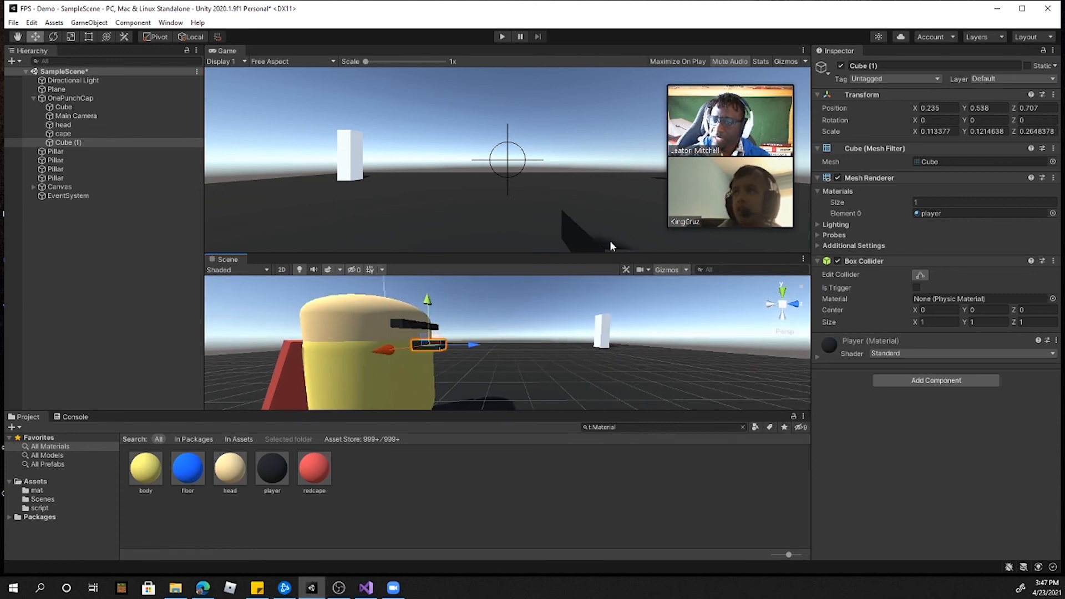
Step: Set the Main Camera's near clipping plane to 0.28
click(73, 116)
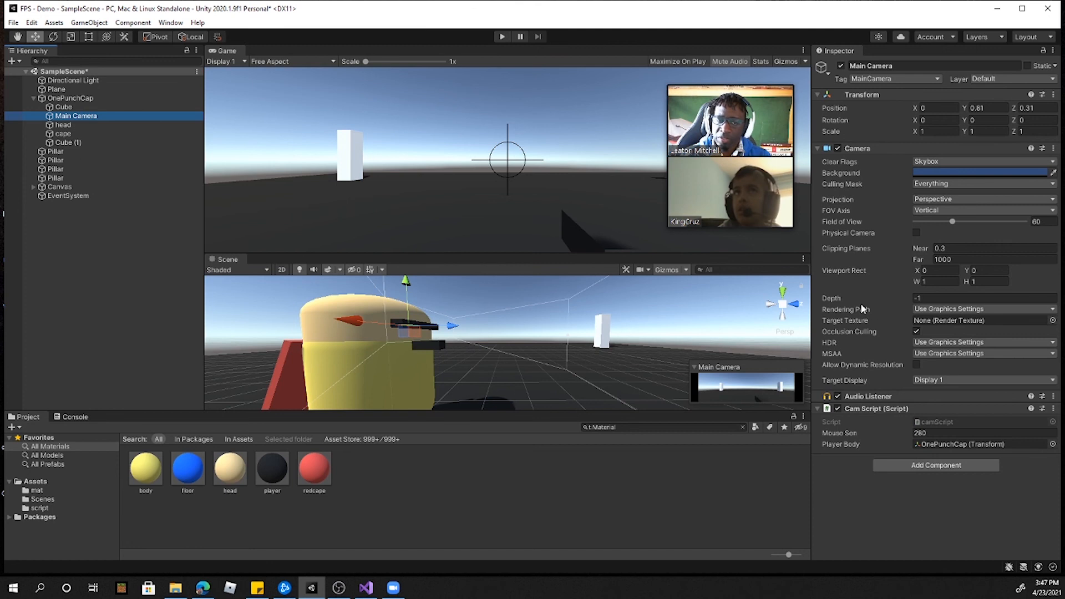
click(924, 248)
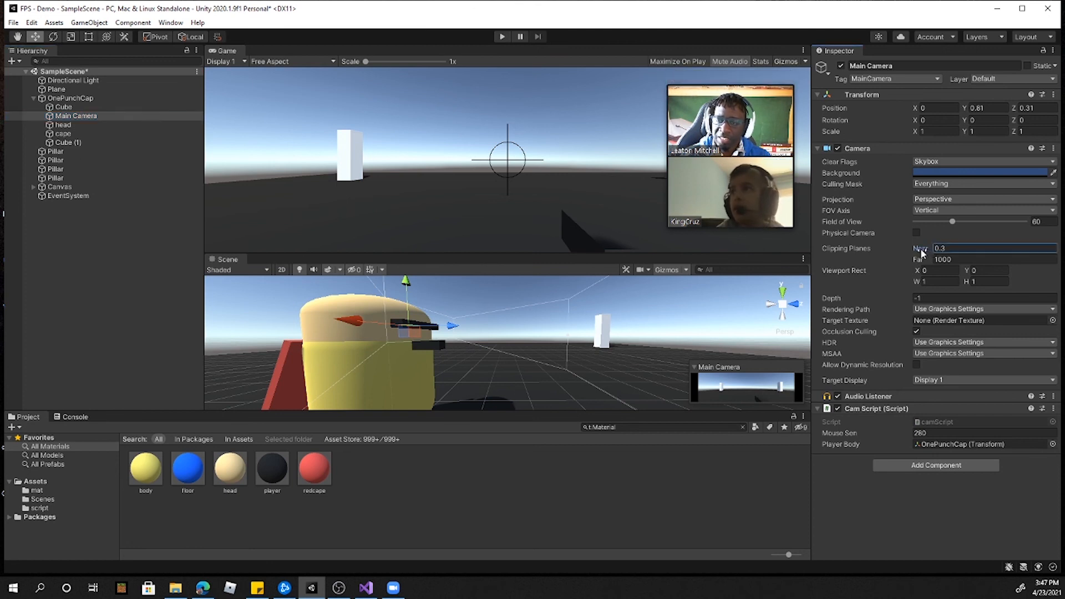
drag(920, 248, 927, 248)
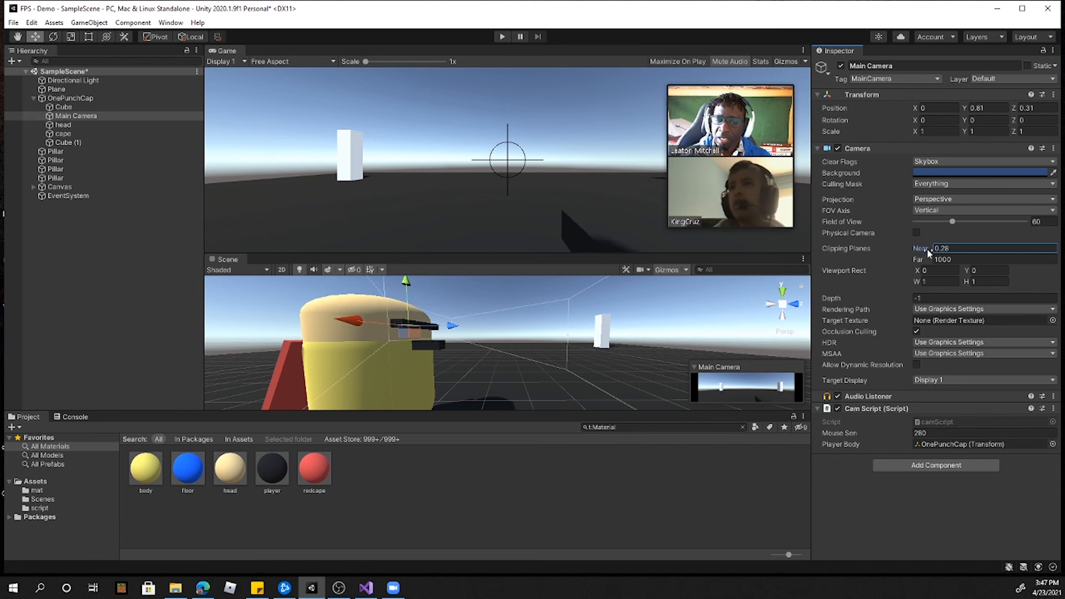
Step: Run the game, walk forward and look around to check the gun cube in first person, and stop it
click(502, 36)
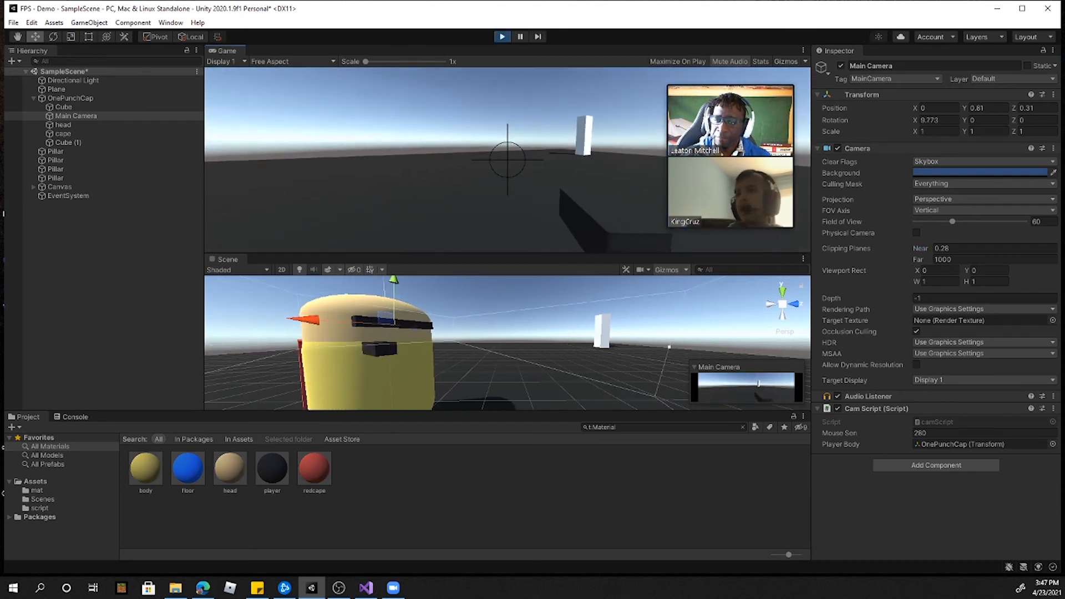
key(w)
key(w)
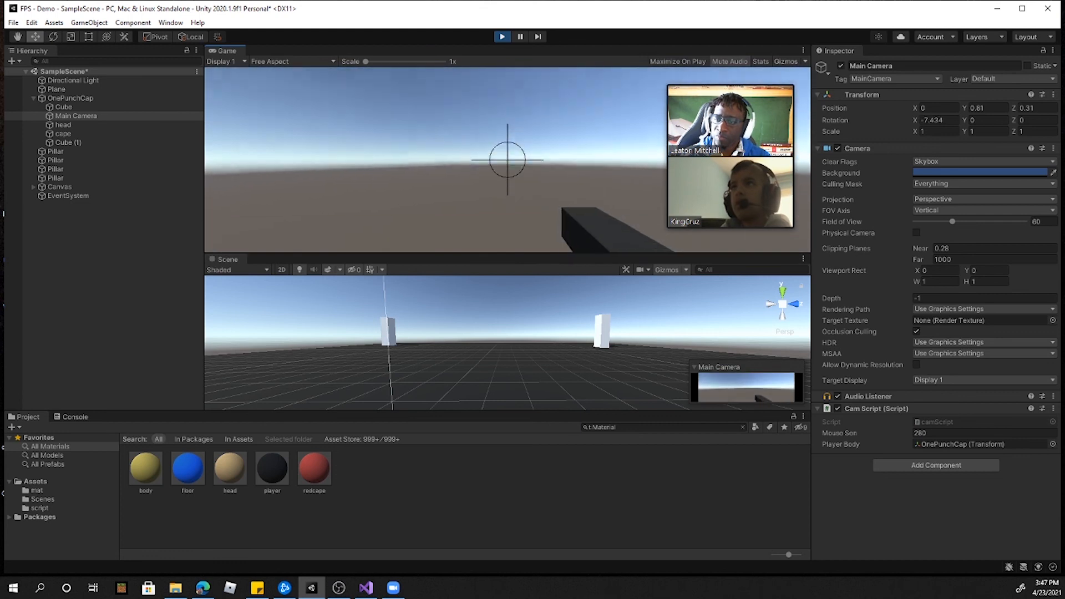
key(ctrl+p)
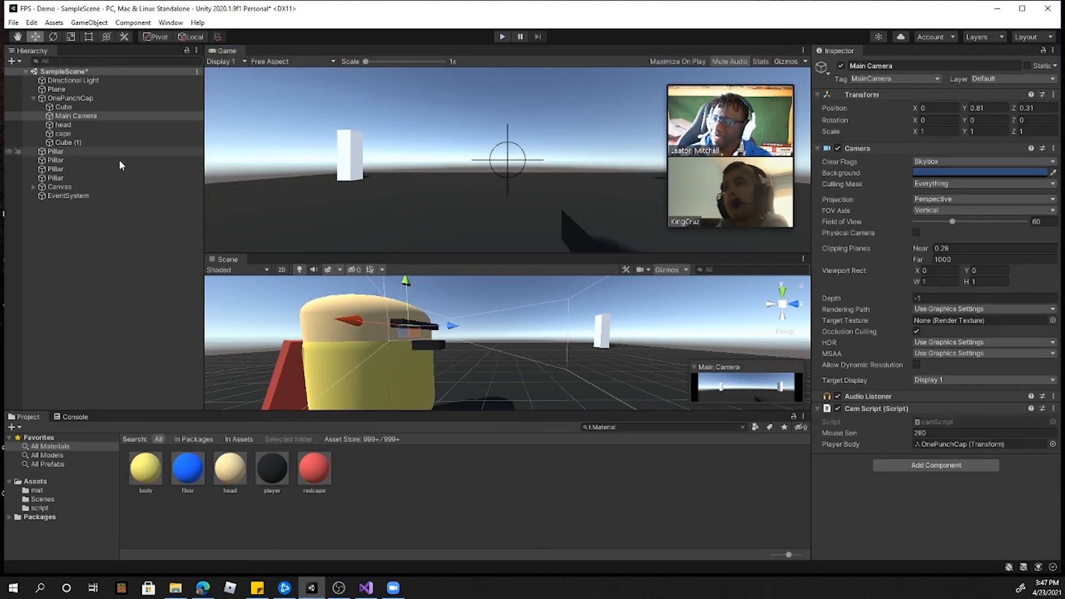
Step: Rename the small gun-like cube in front of the player to gun and make it a child of the Main Camera
click(63, 107)
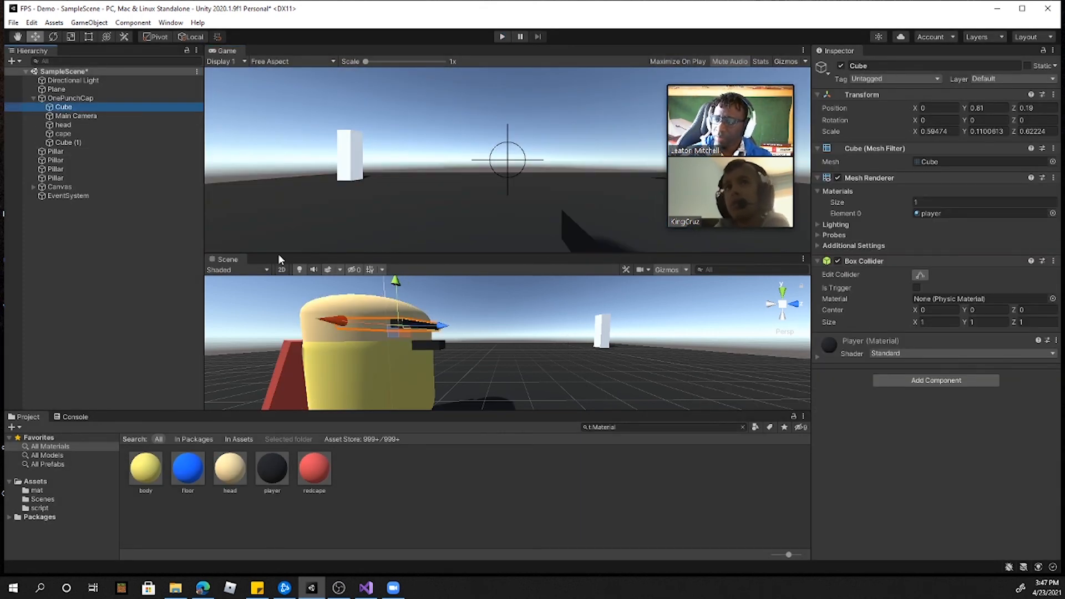
click(428, 345)
click(878, 66)
text(gun)
key(Return)
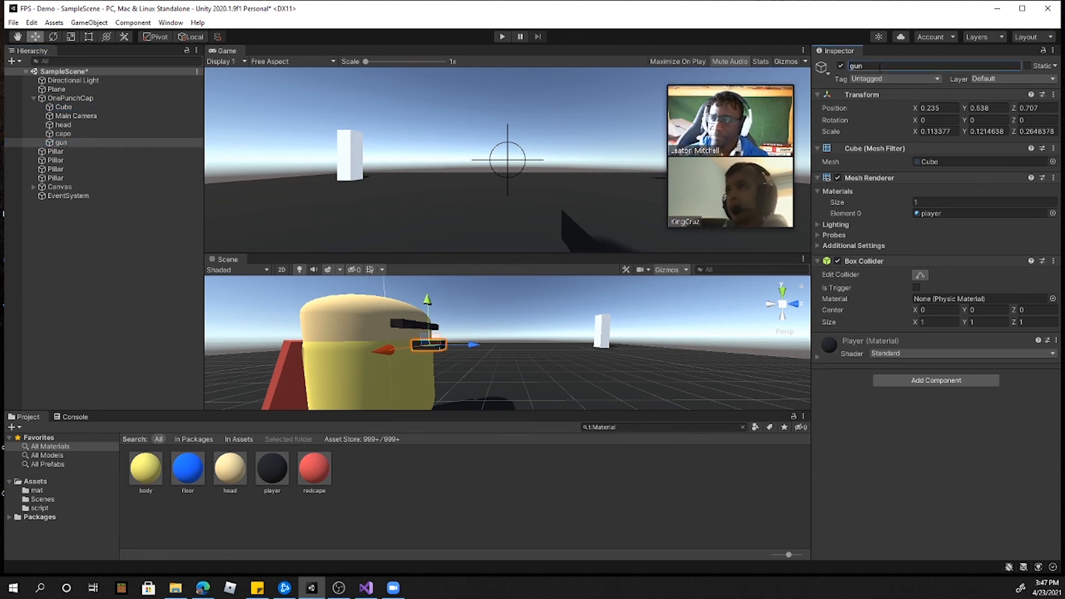
drag(93, 144, 76, 118)
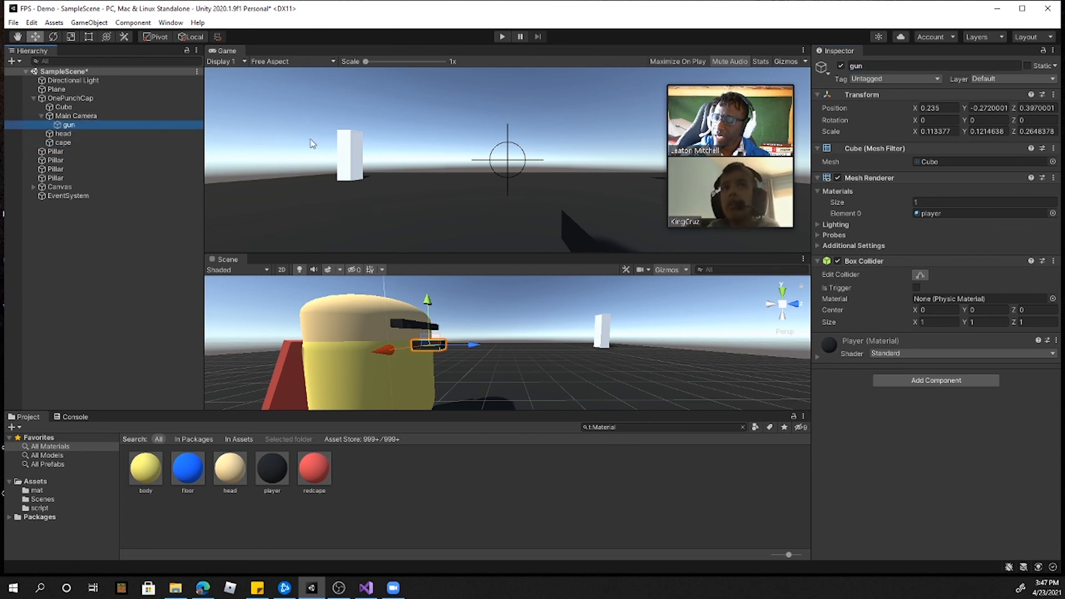
Step: Run the game, walk and look around to check how the gun follows the camera view, and stop it
click(502, 37)
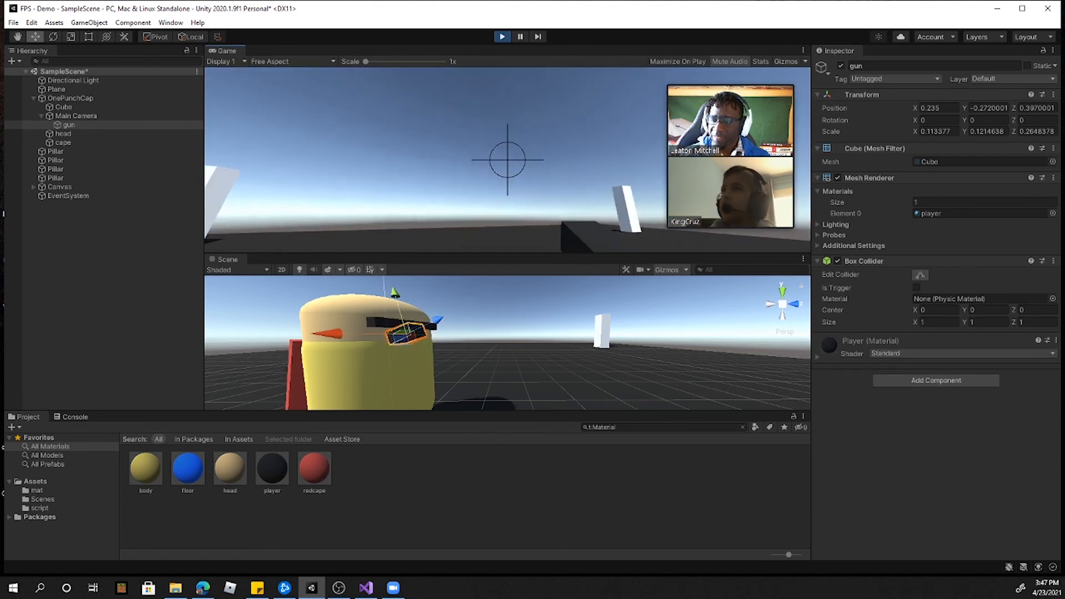
key(w)
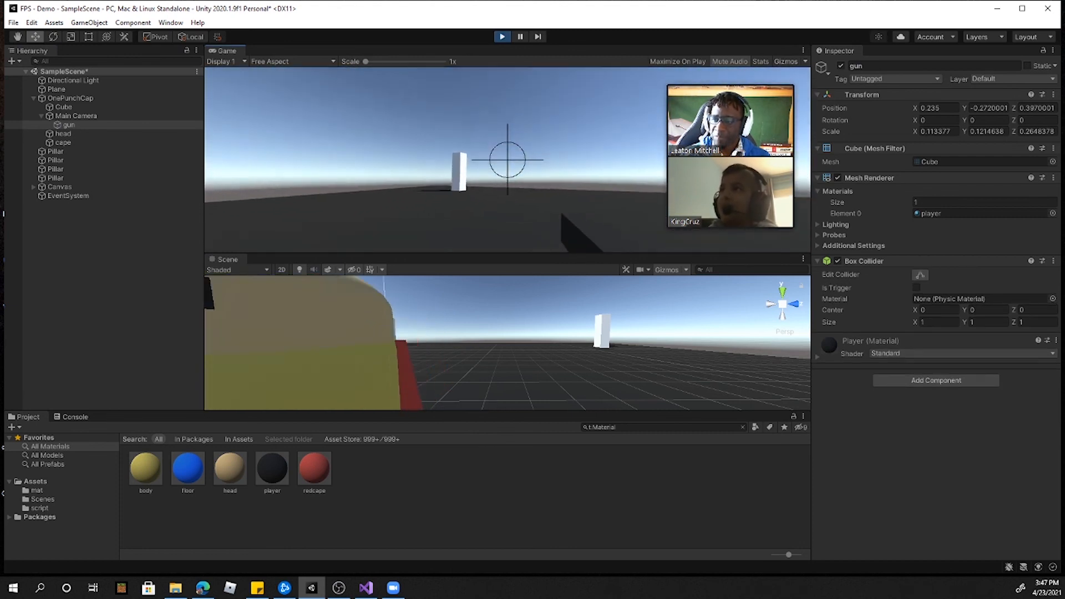
key(w)
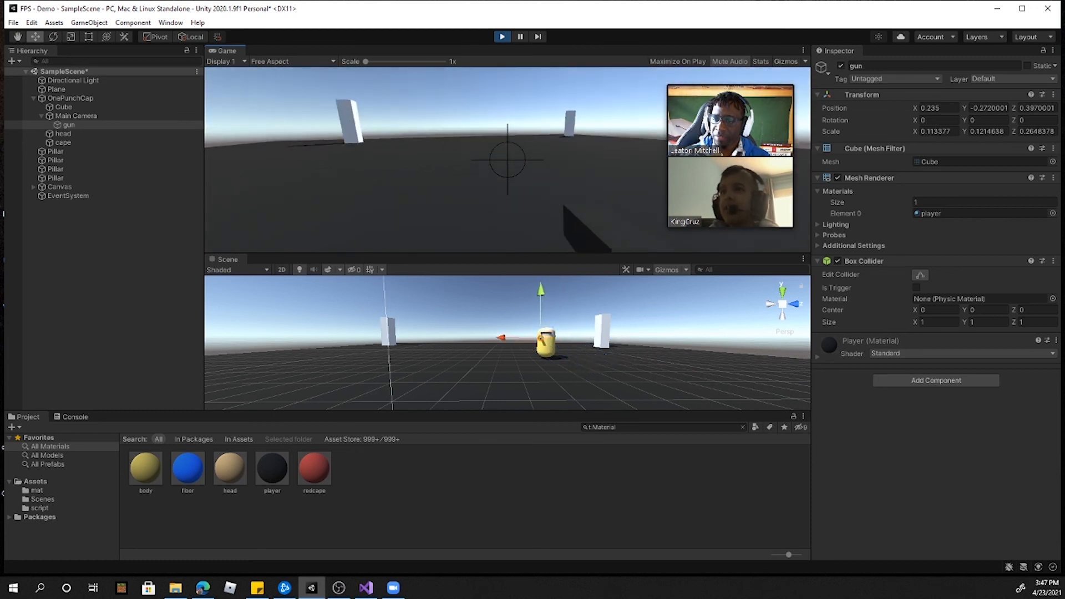
key(w)
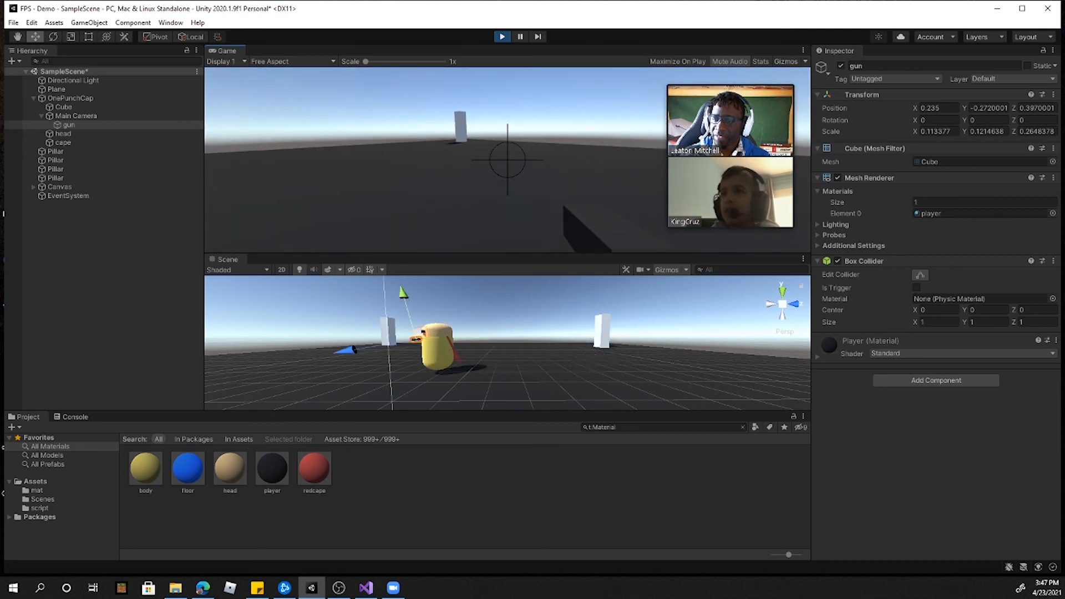
key(a)
key(d)
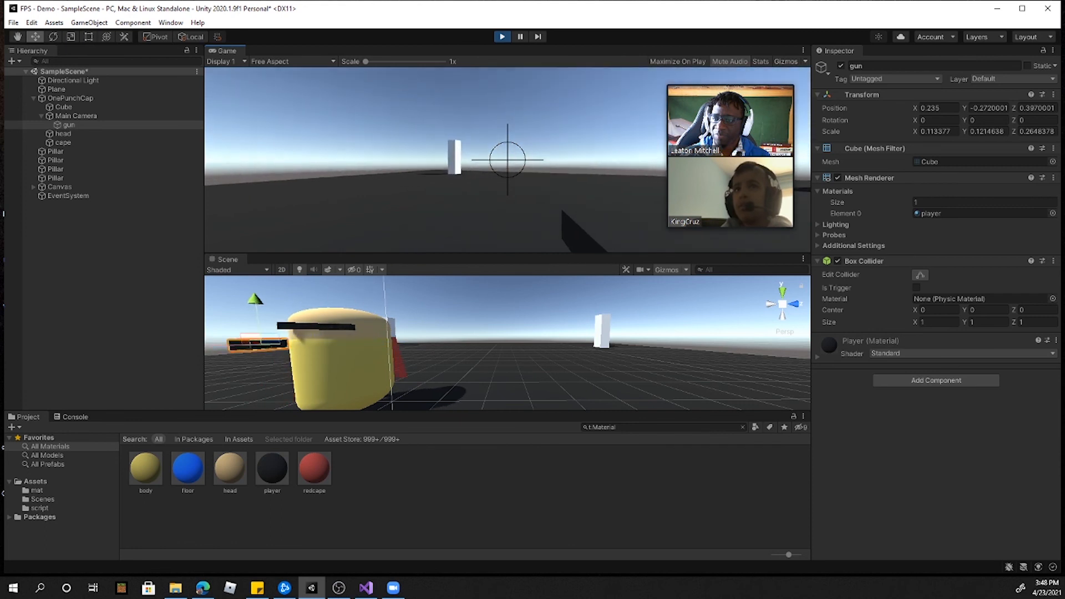
key(w)
key(w)
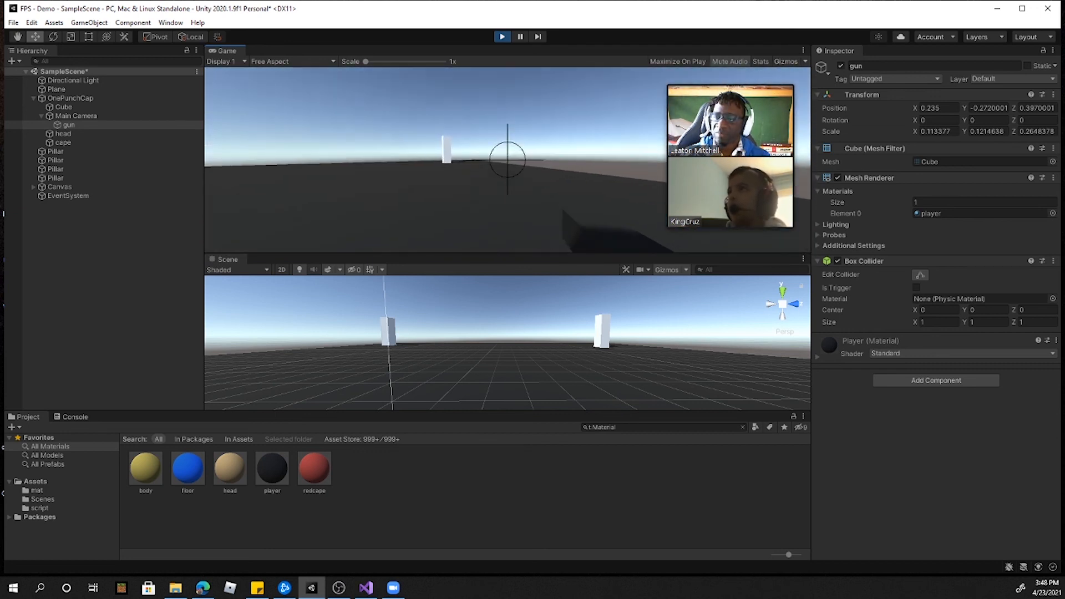
key(w)
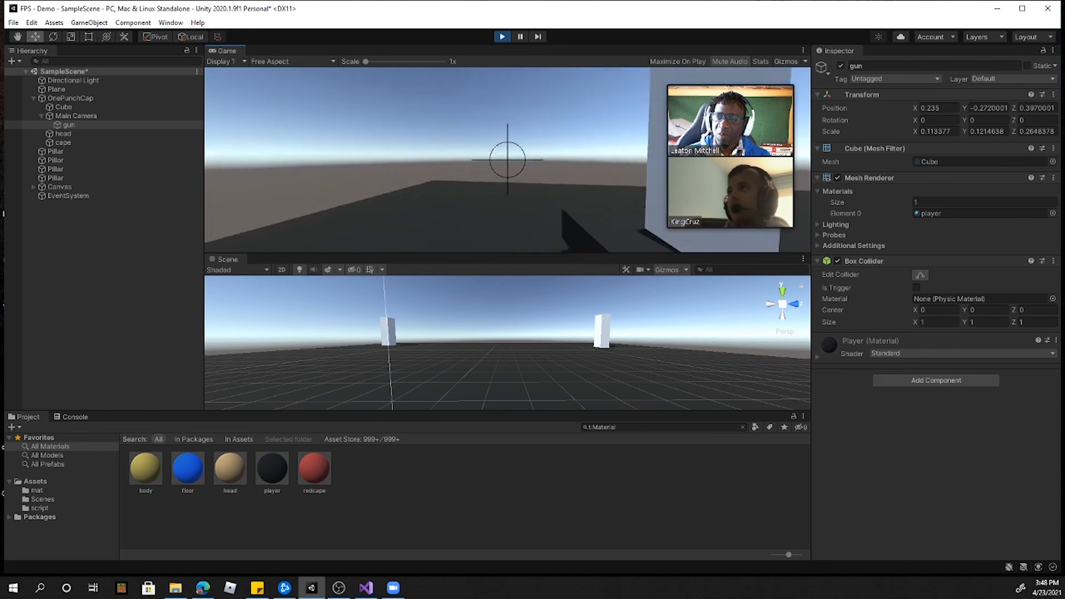
key(Escape)
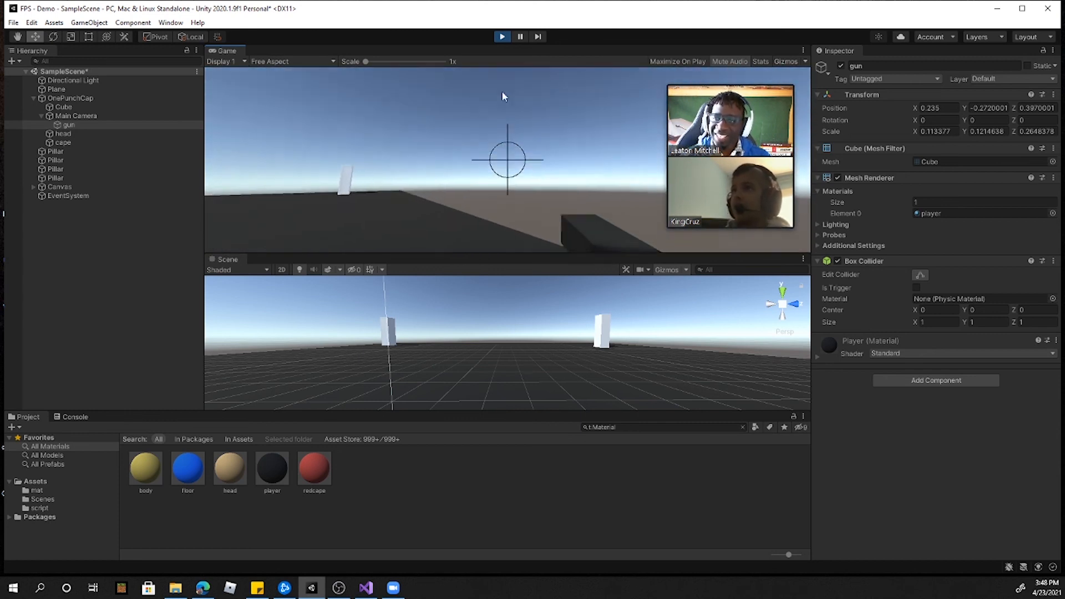
click(500, 38)
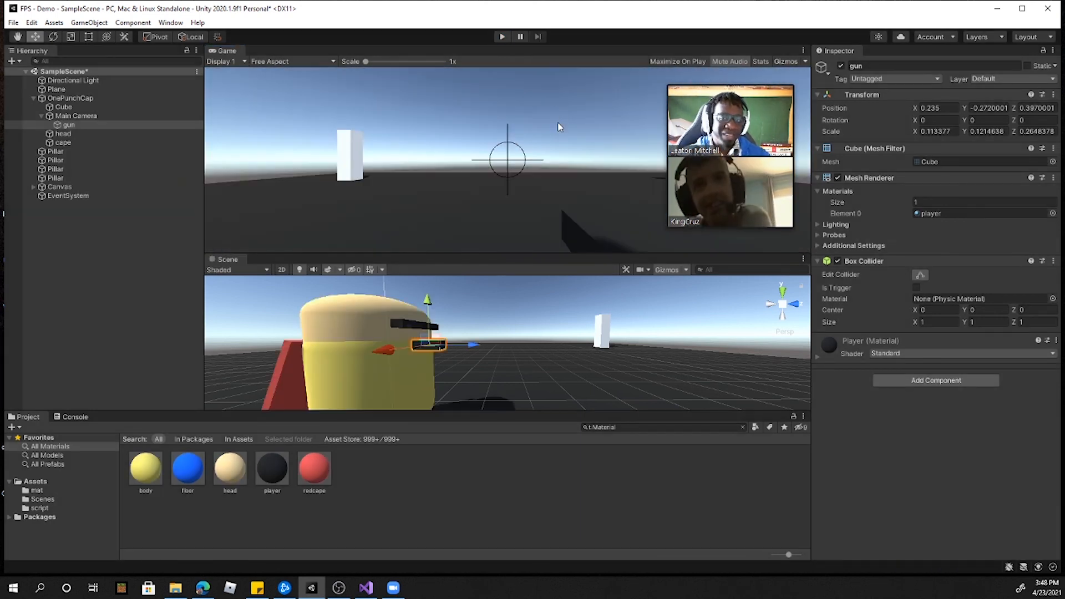